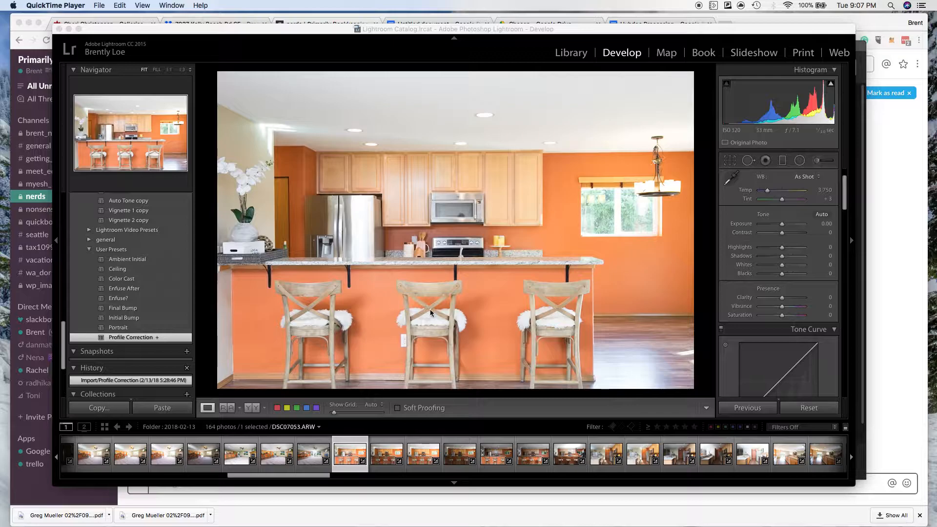
Correct the white balance of DSC07055.ARW by sampling the ceiling as neutral, and inspect the bright wall corner up close.
left_click(427, 466)
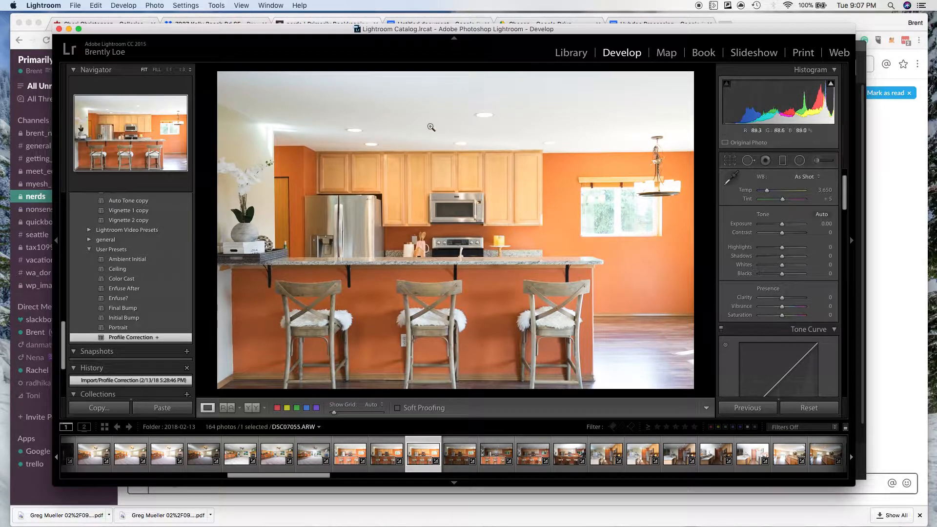
left_click(731, 179)
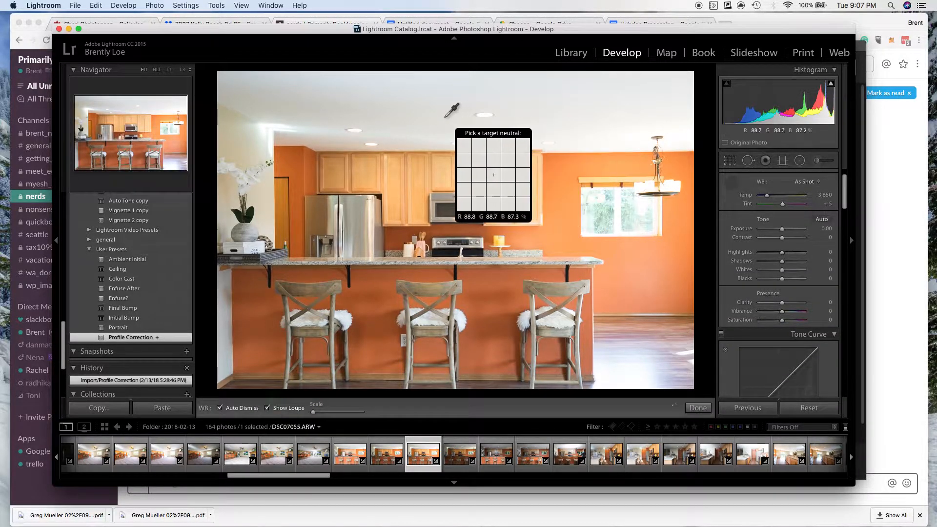
left_click(431, 106)
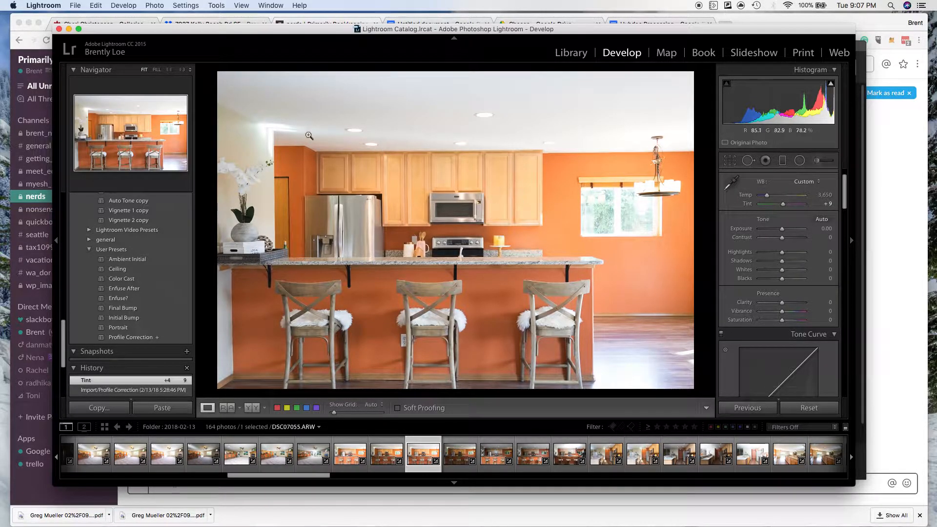
left_click(273, 130)
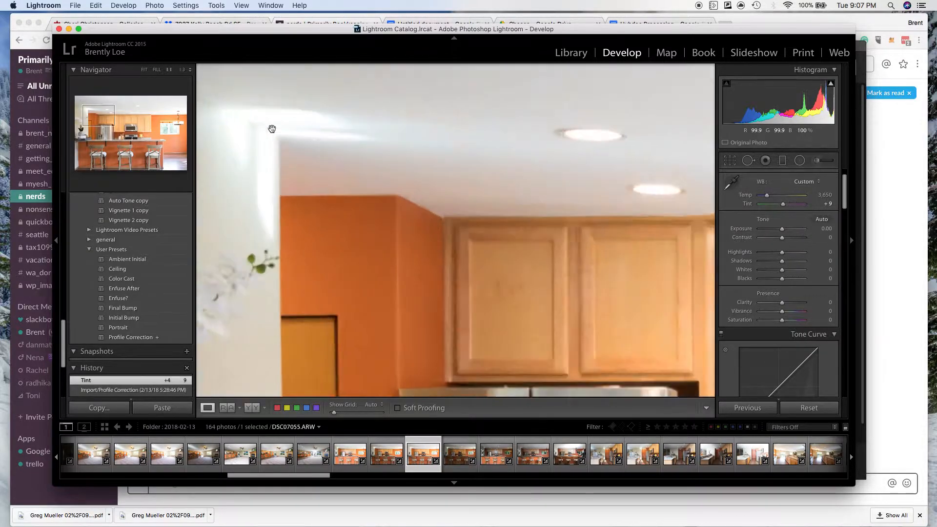
left_click(273, 130)
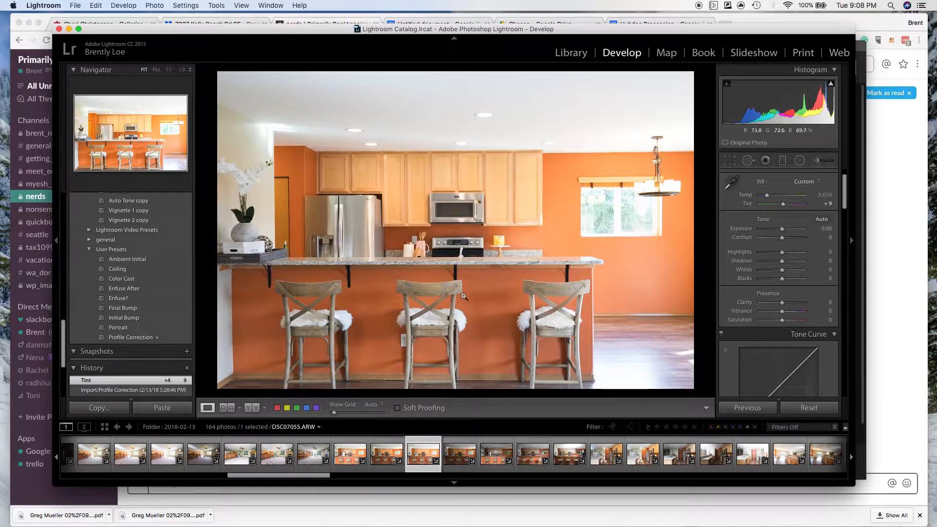
Apply the Initial Bump preset to DSC07056.ARW and set its exposure to +0.90.
left_click(452, 461)
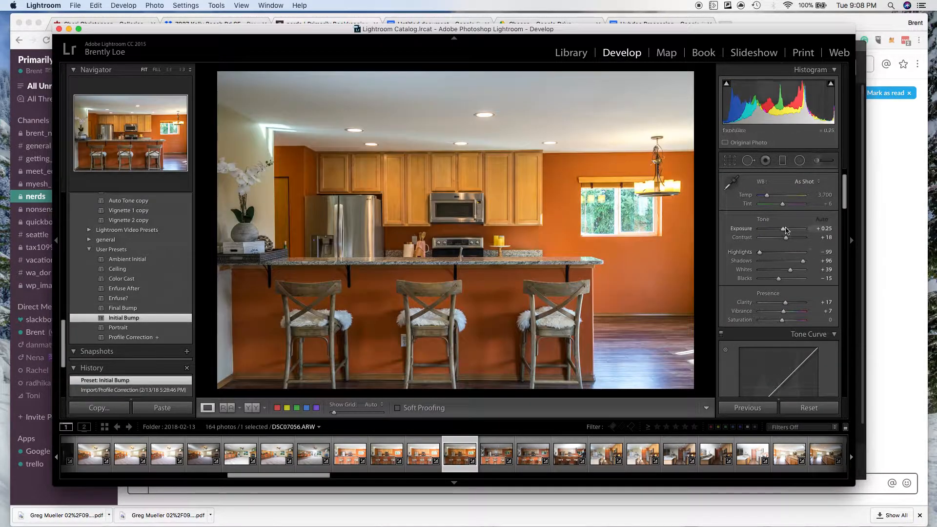
left_click_drag(784, 230, 784, 231)
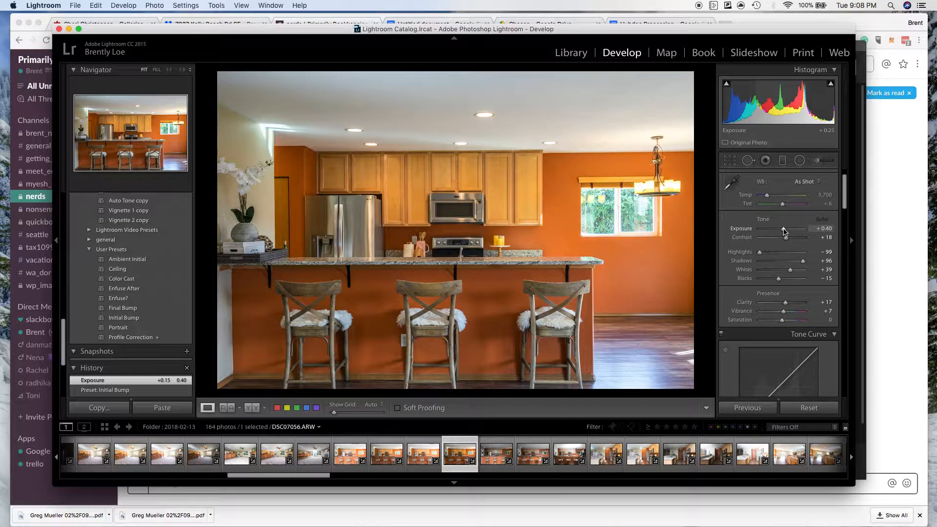
left_click(784, 232)
left_click_drag(785, 232, 787, 229)
double_click(787, 230)
left_click(787, 230)
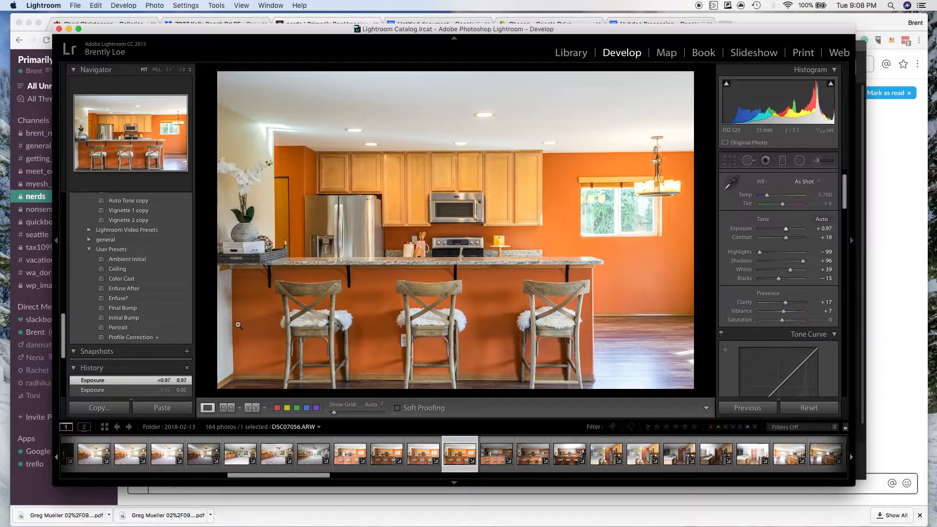
left_click_drag(786, 230, 786, 230)
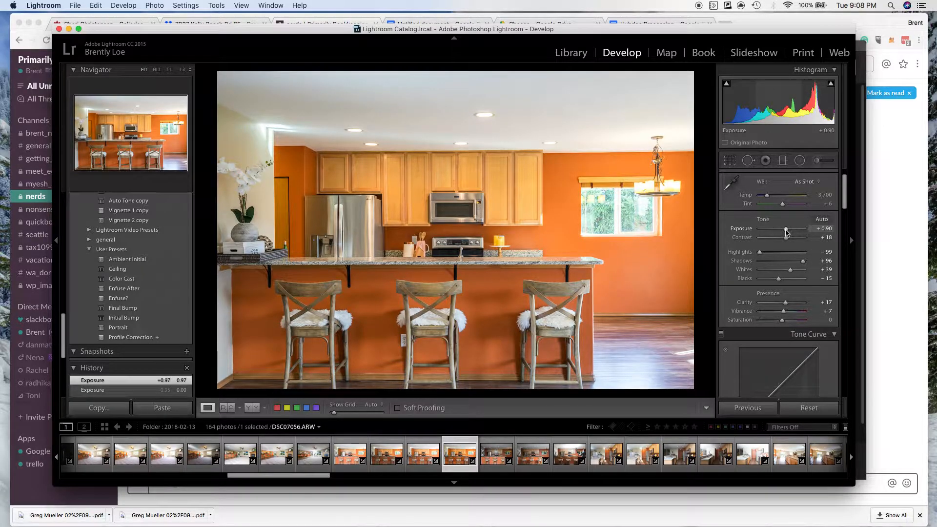
Review DSC07057.ARW, DSC07058.ARW and DSC07059.ARW, and apply the Initial Bump preset to all three together.
left_click(496, 454)
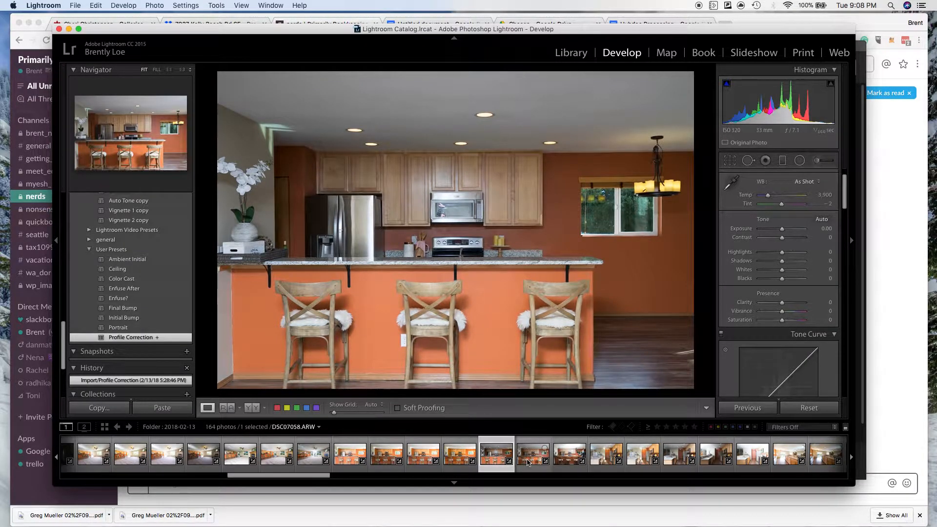
left_click(528, 459)
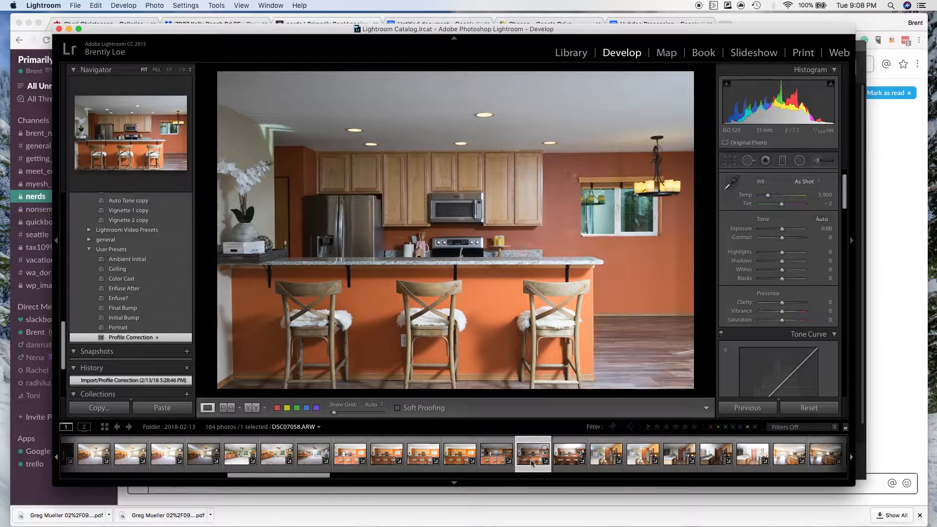
left_click(563, 462)
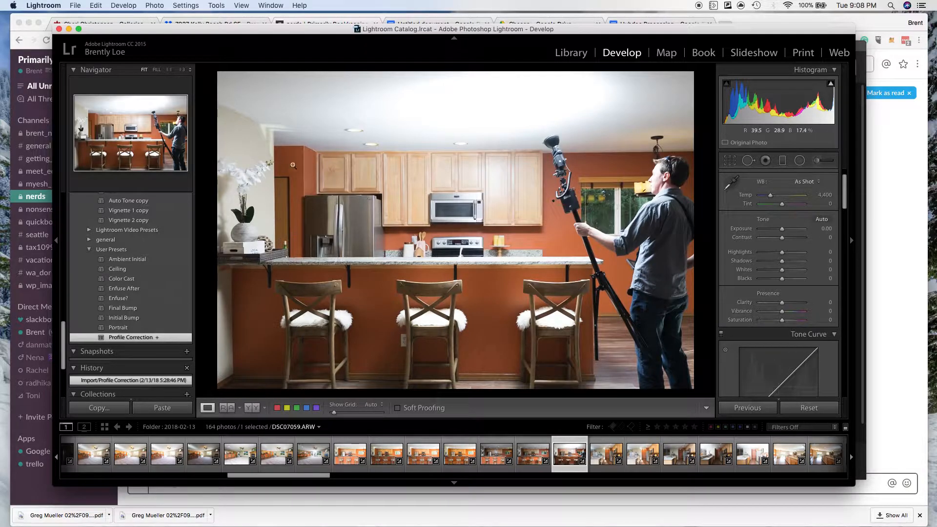
left_click(533, 459)
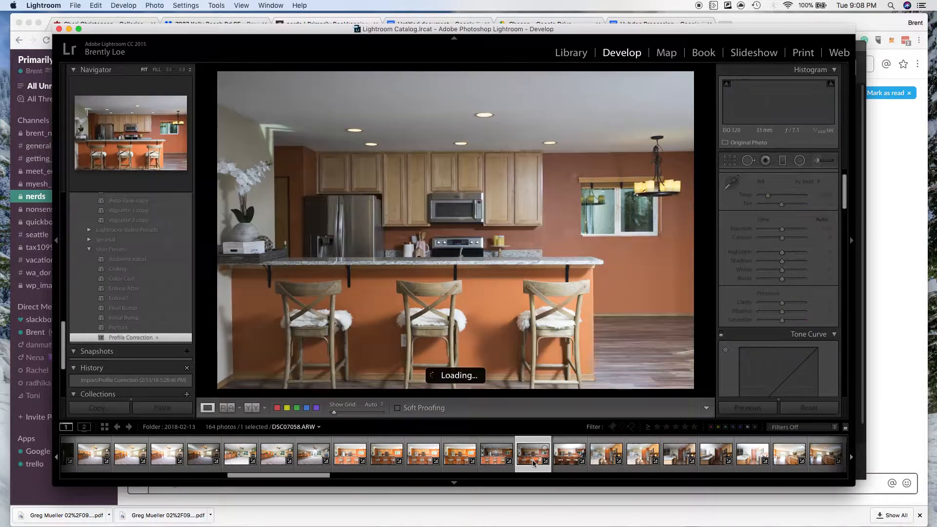
left_click(496, 461)
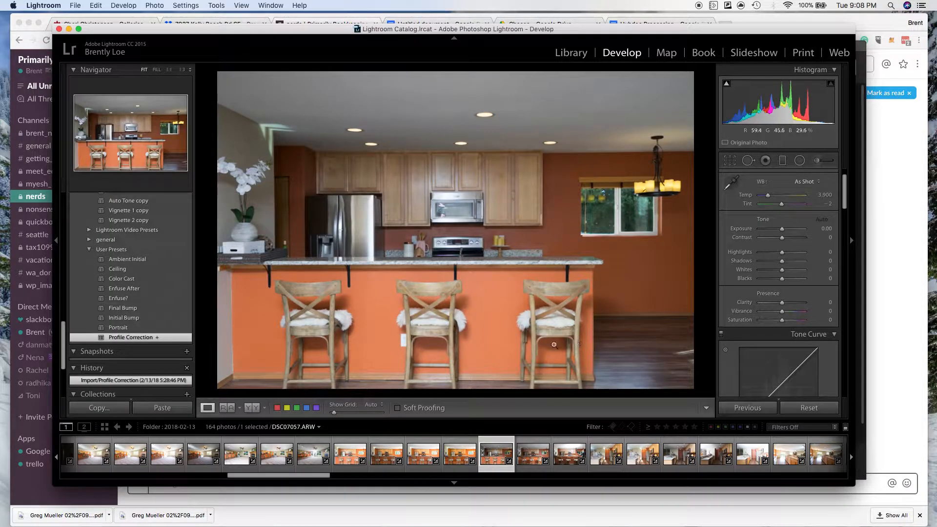
left_click(568, 458, "shift")
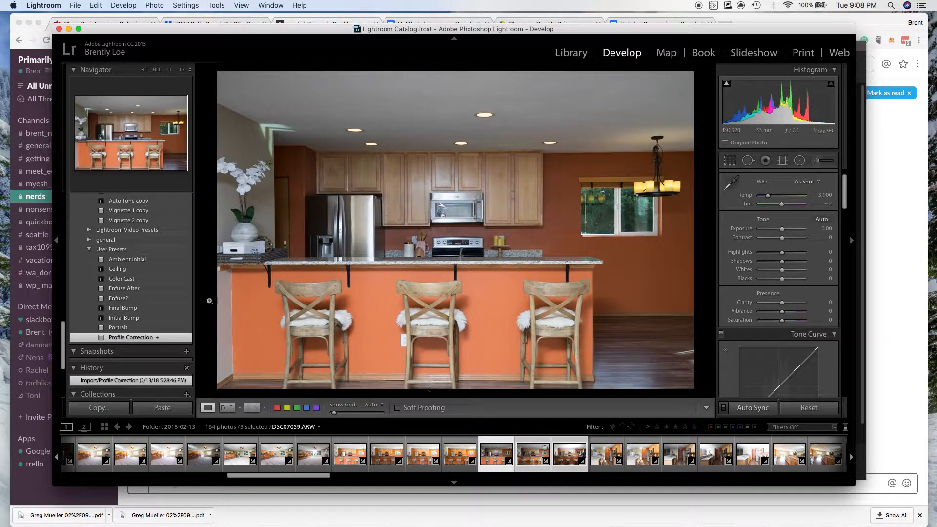
left_click(124, 318)
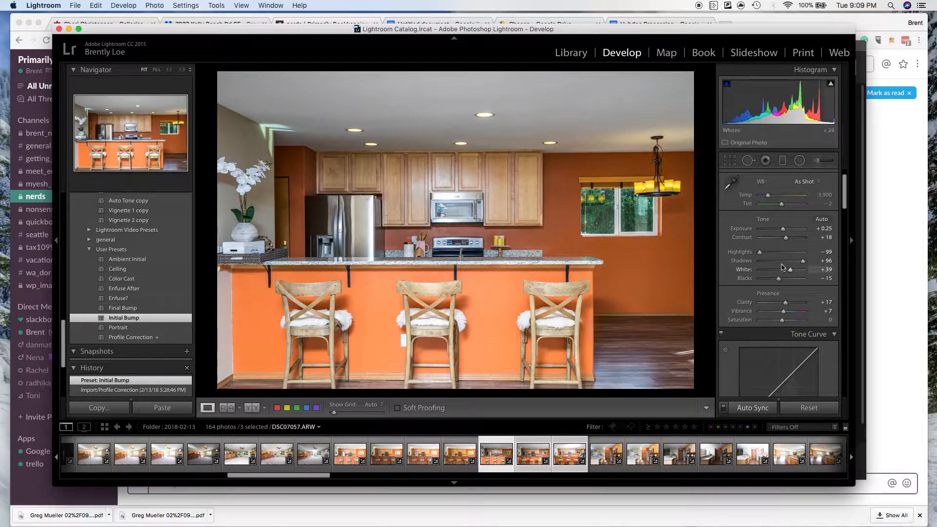
Examine the tone, lens correction and transform settings, and check the preset's effect on DSC07058.ARW and DSC07059.ARW.
scroll(844, 184, "down", 5)
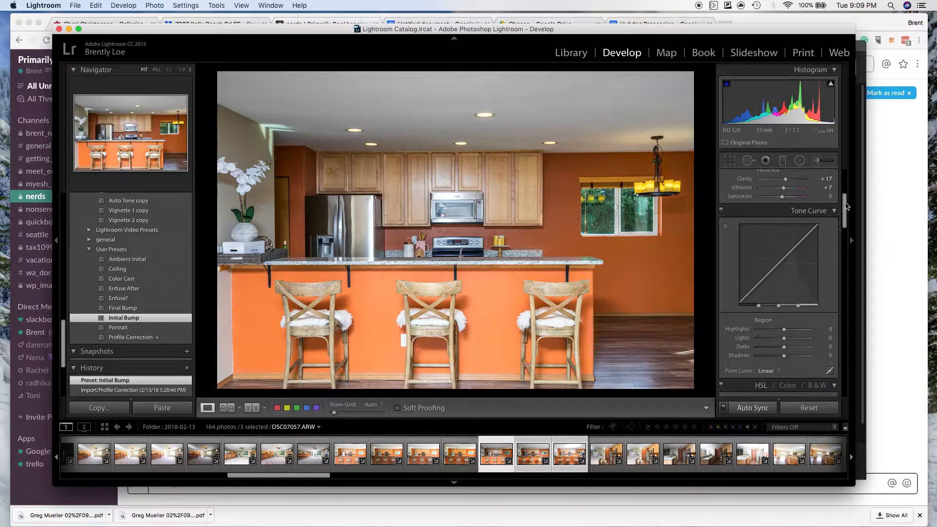
scroll(844, 180, "up", 6)
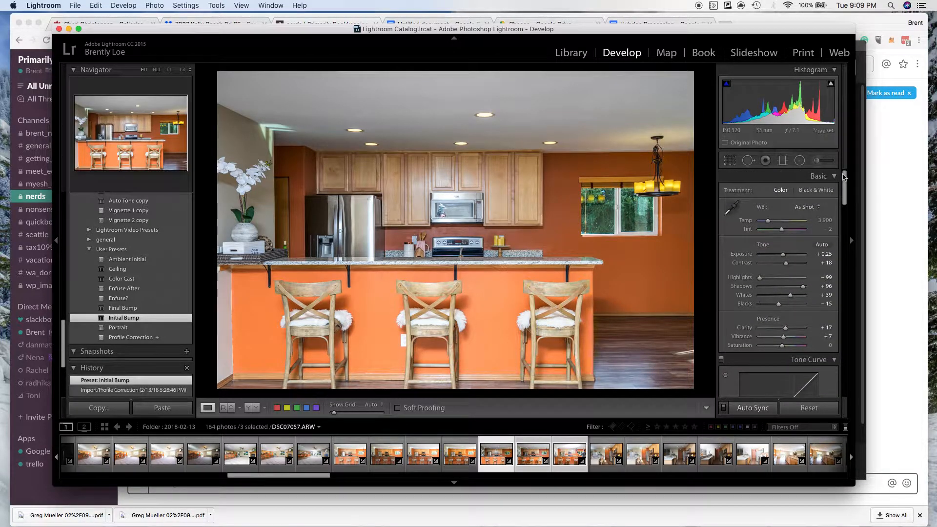
left_click_drag(845, 177, 843, 301)
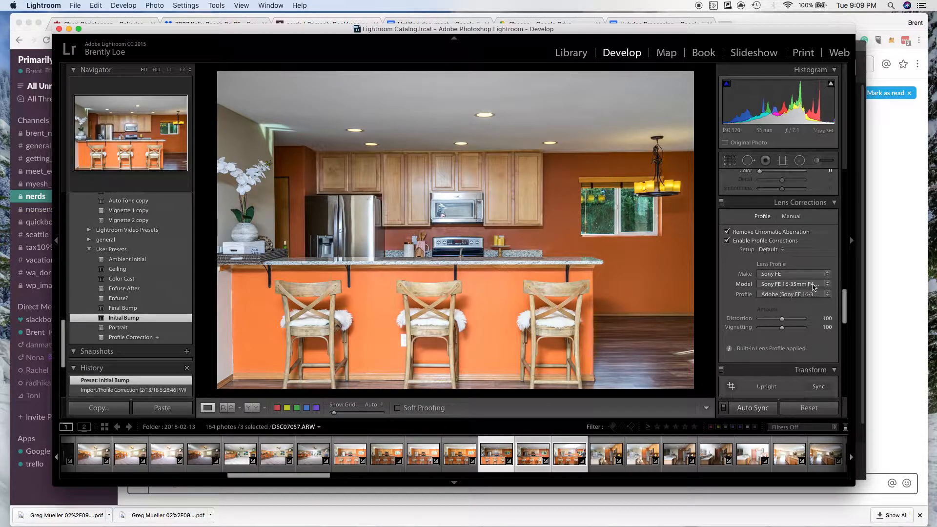
left_click_drag(845, 304, 836, 327)
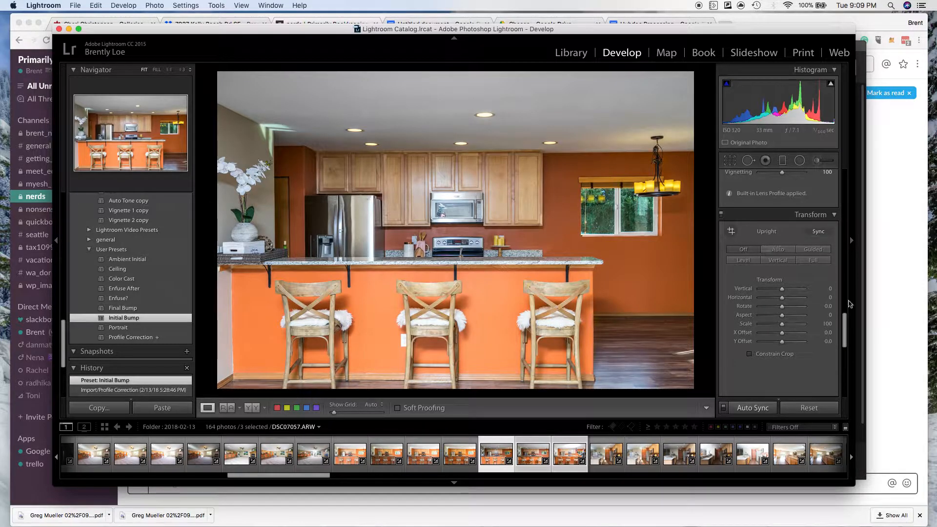
left_click_drag(845, 329, 846, 175)
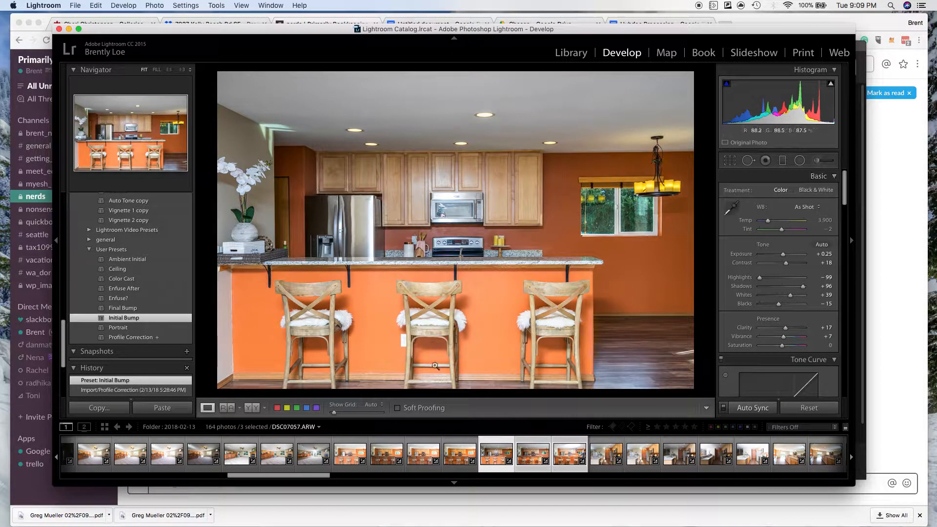
left_click(535, 461)
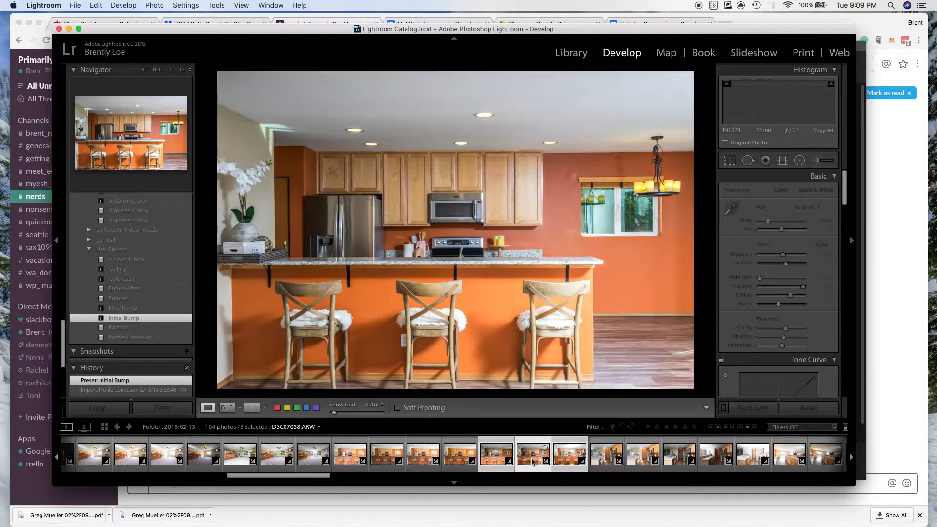
left_click(568, 464)
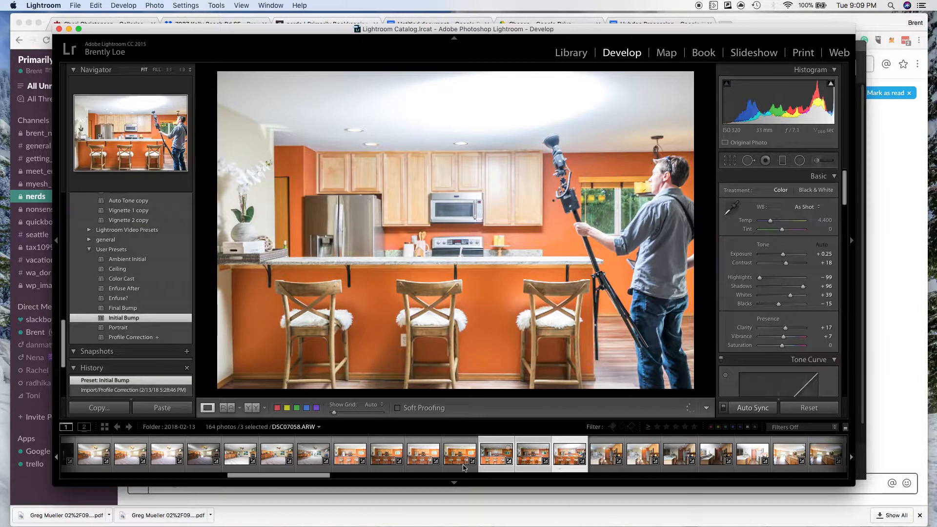
Select the five kitchen photos DSC07055.ARW through DSC07059.ARW and open them as layers in one Photoshop document.
left_click(424, 461)
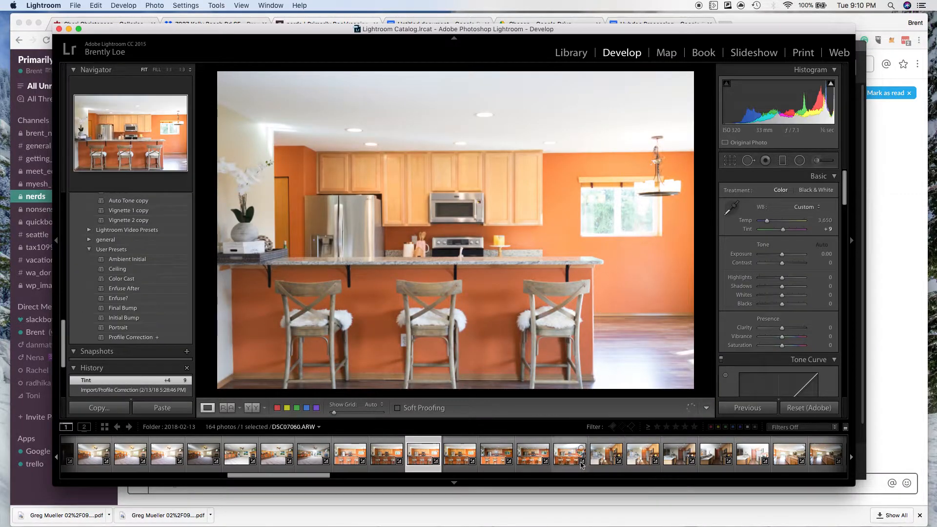
left_click(562, 462, "shift")
right_click(562, 462)
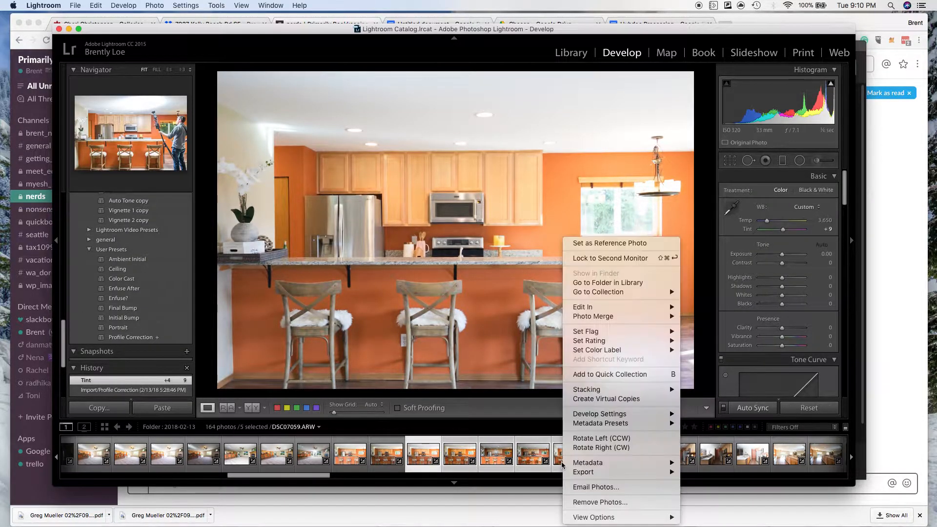
mouse_move(619, 389)
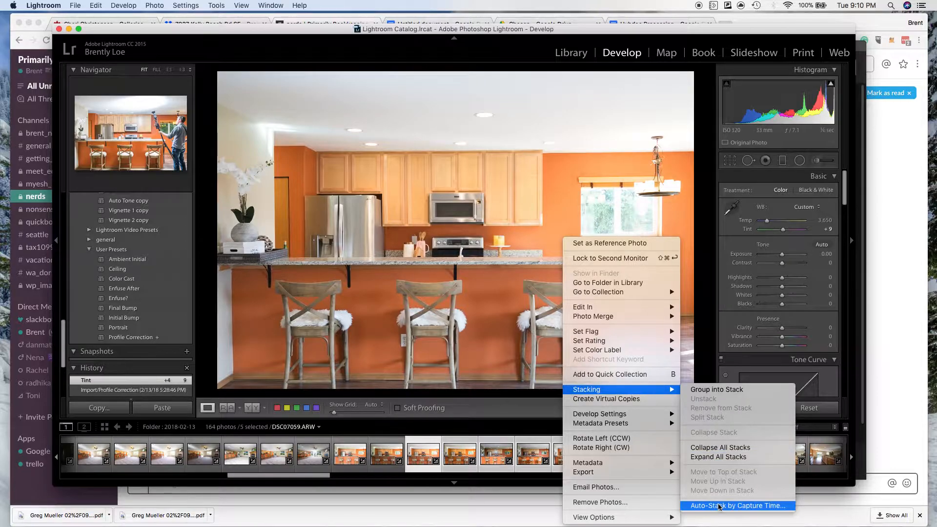
right_click(525, 451)
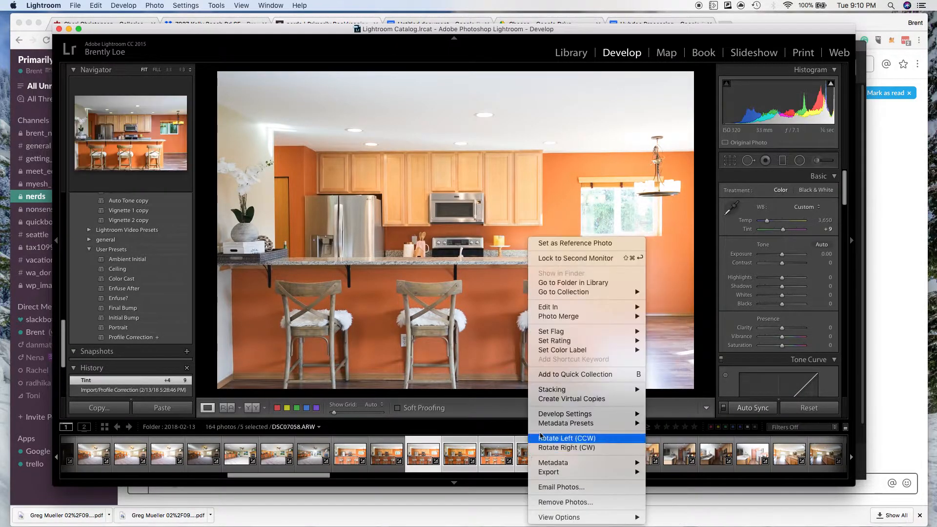
mouse_move(559, 310)
left_click(662, 436)
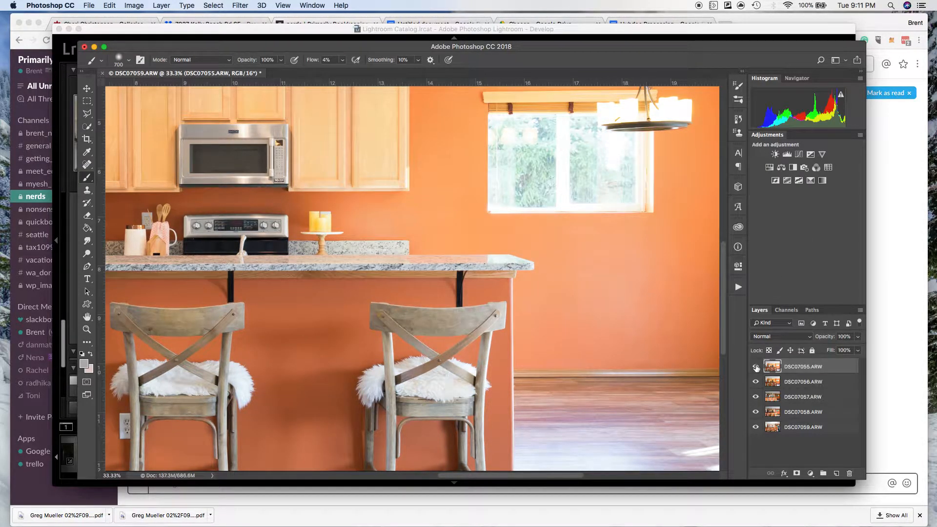
Move the DSC07055.ARW layer below DSC07056.ARW and hide both layers.
key("super+minus")
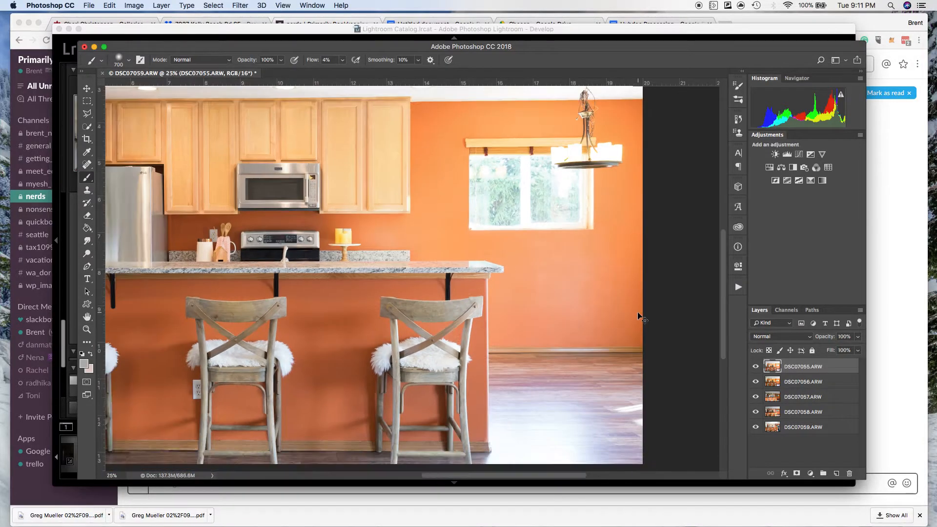
key("super+minus")
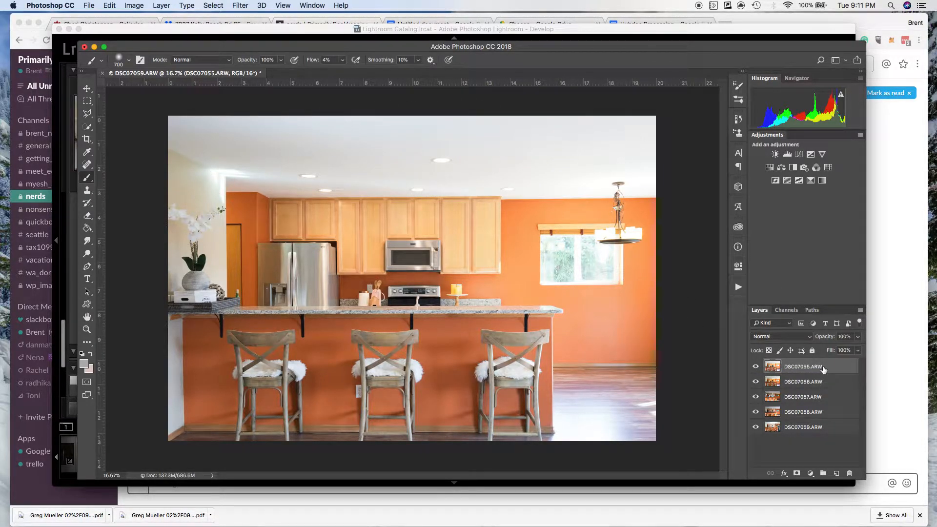
left_click_drag(825, 369, 768, 380)
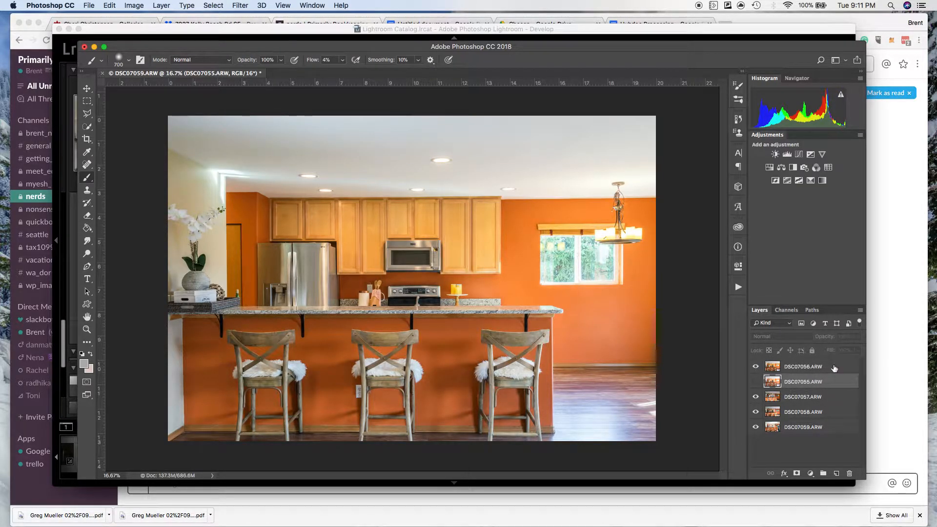
left_click(755, 366)
left_click(756, 366)
left_click(755, 367)
Check the DSC07057.ARW layer by toggling its visibility and move it to the bottom of the layer stack.
left_click(756, 397)
left_click(756, 397)
left_click_drag(812, 399, 800, 432)
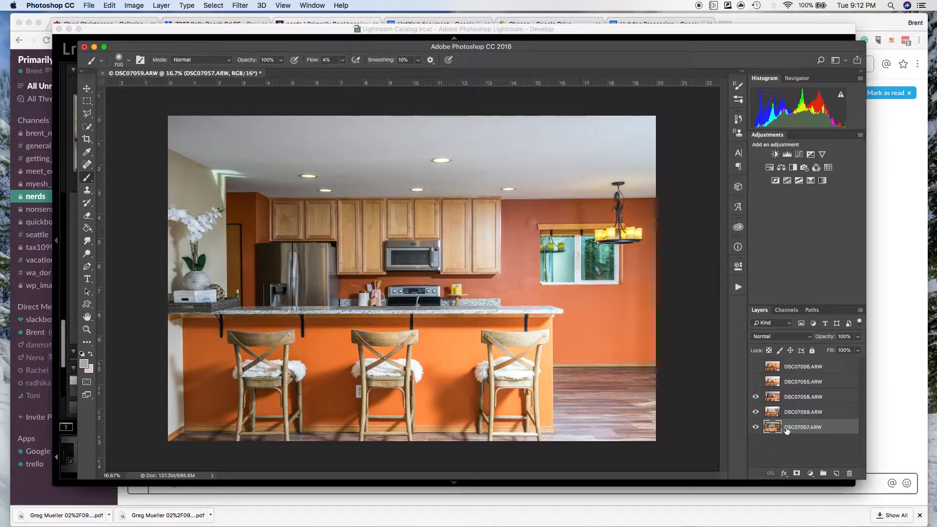
Compare the DSC07058.ARW and DSC07059.ARW layers and hide both, leaving only DSC07057.ARW shown.
left_click(756, 398)
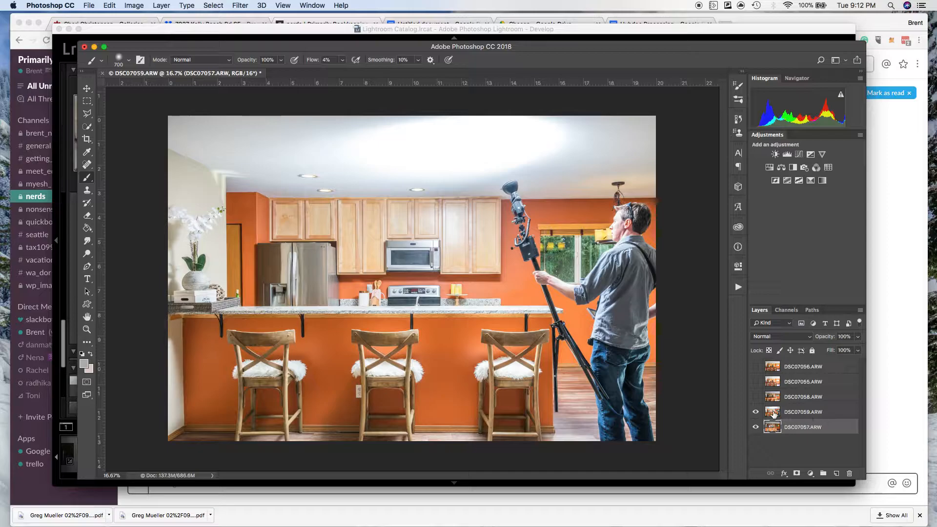
left_click(756, 398)
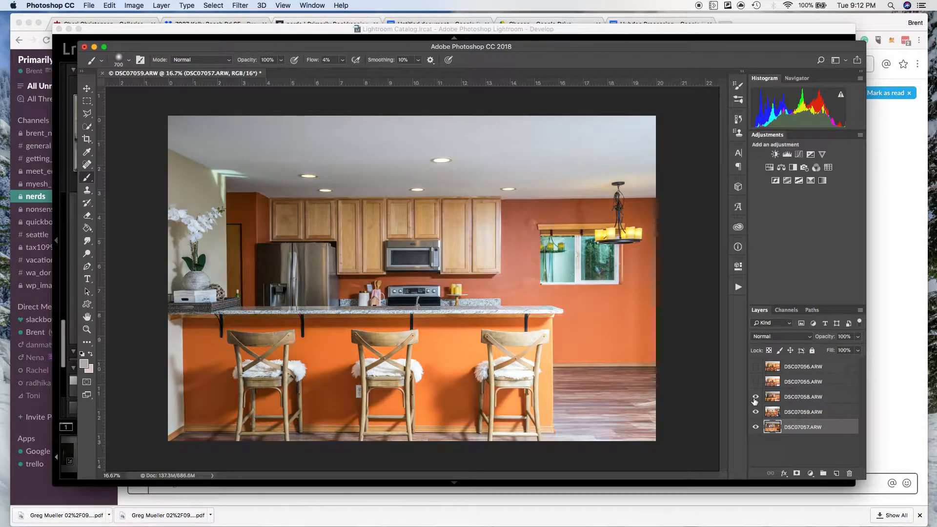
left_click(755, 397)
left_click(756, 413)
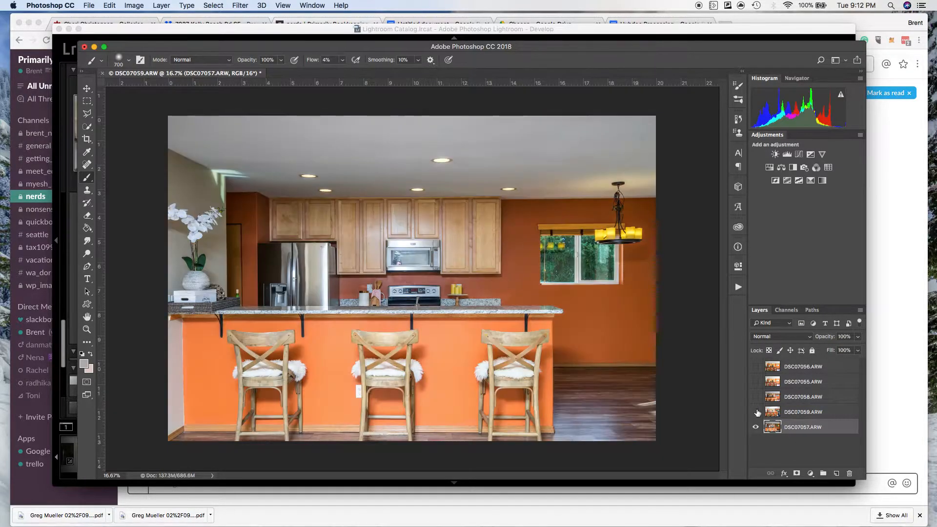
Show and select the DSC07059.ARW layer and add a black layer mask that hides its content.
left_click(756, 412)
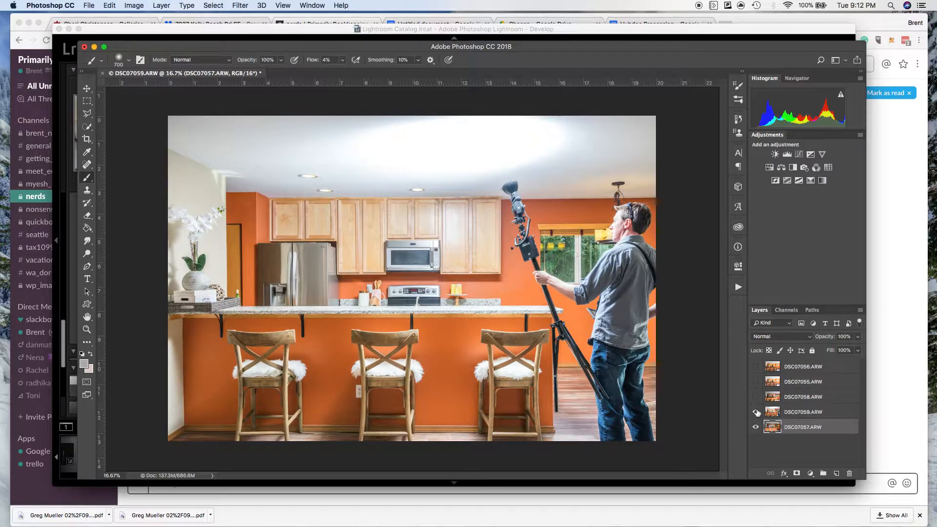
left_click(805, 413)
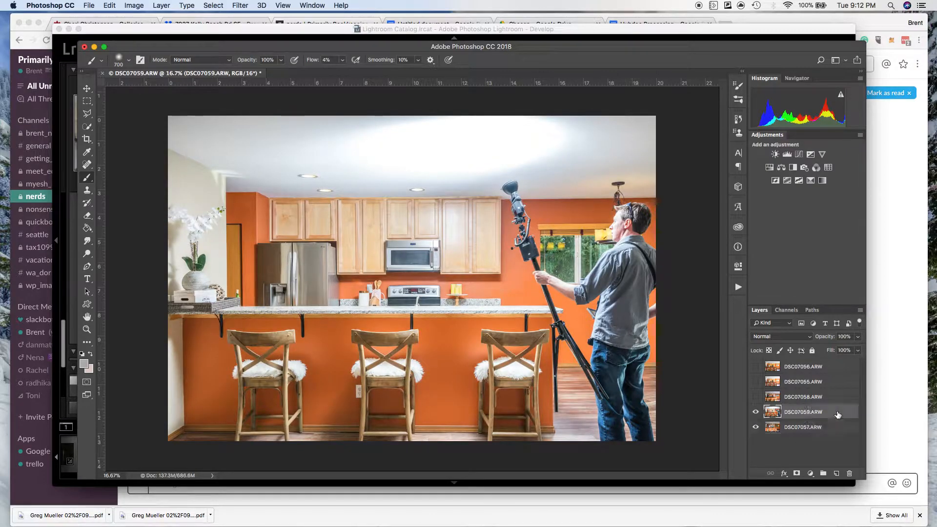
left_click(796, 474, "alt")
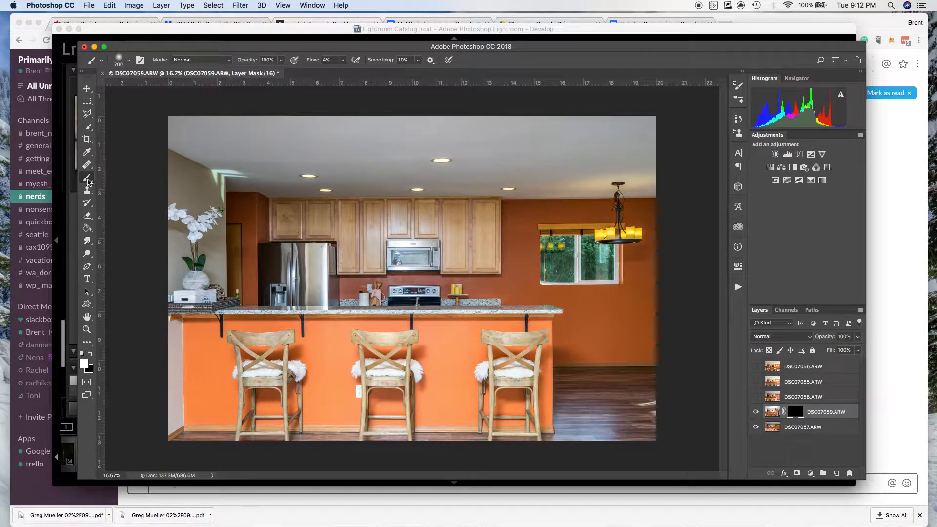
Enlarge the soft brush to 1300 px for painting on the DSC07059.ARW mask.
right_click(220, 197)
key("bracketright")
key("bracketright")
key("bracketright")
key("bracketright")
key("bracketright")
key("bracketright")
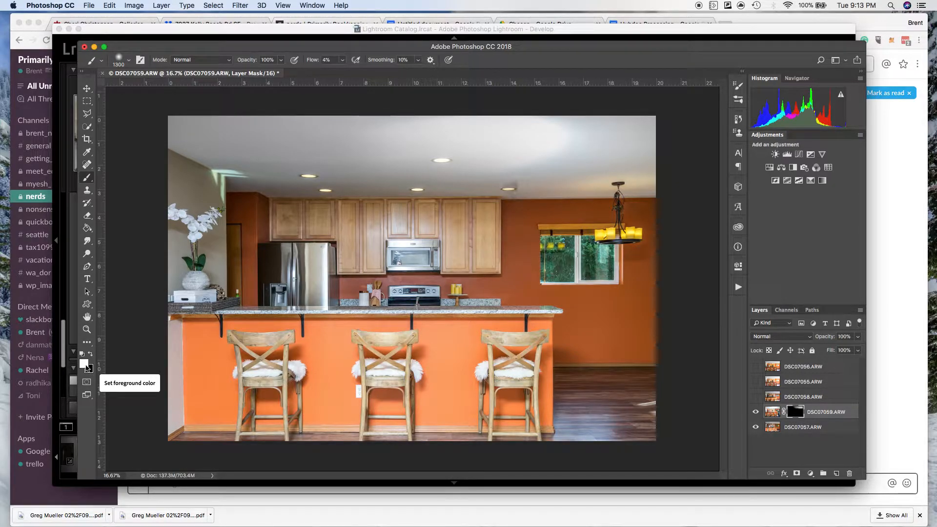
Try painting the DSC07059.ARW ceiling in with white on its mask, and delete that layer mask.
key("x")
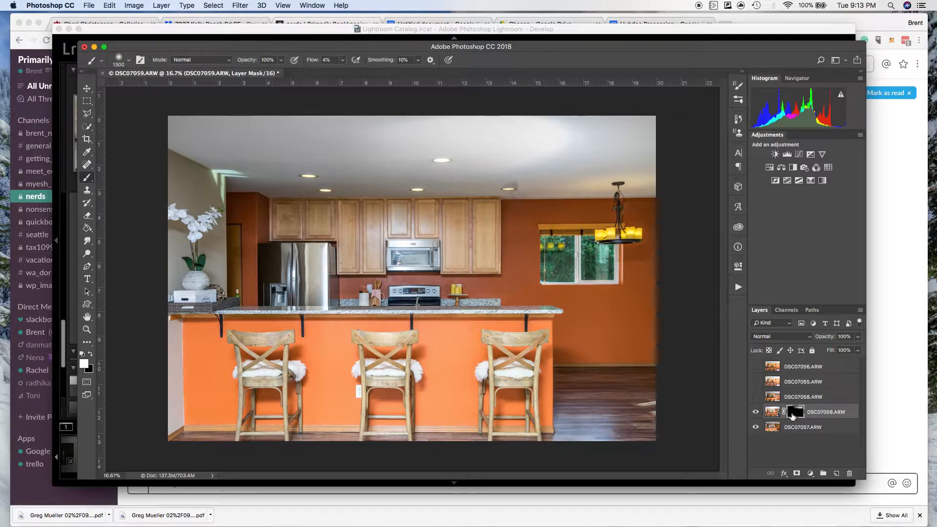
mouse_move(240, 135)
left_mouse_down()
mouse_move(350, 142)
mouse_move(185, 126)
mouse_move(306, 157)
mouse_move(372, 157)
mouse_move(221, 162)
mouse_move(670, 164)
mouse_move(435, 171)
mouse_move(675, 169)
mouse_move(659, 199)
left_mouse_up()
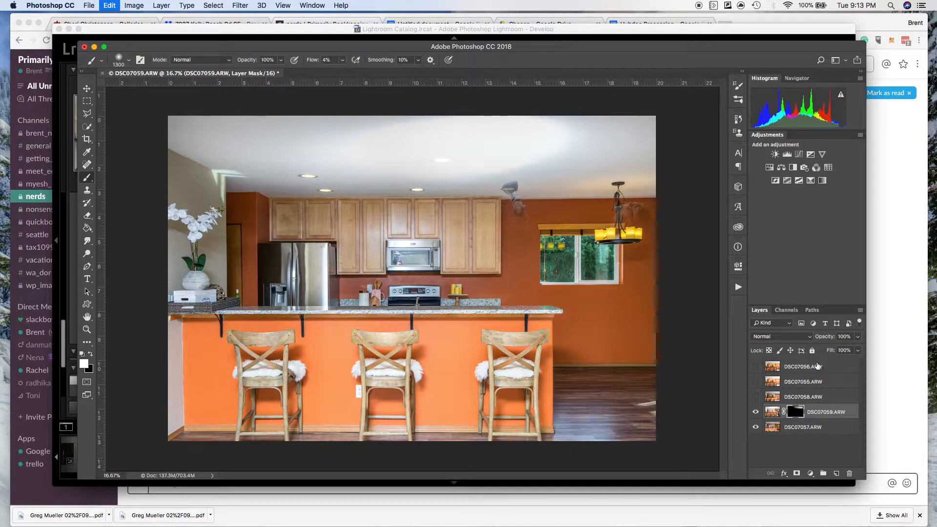
right_click(801, 411)
left_click(825, 429)
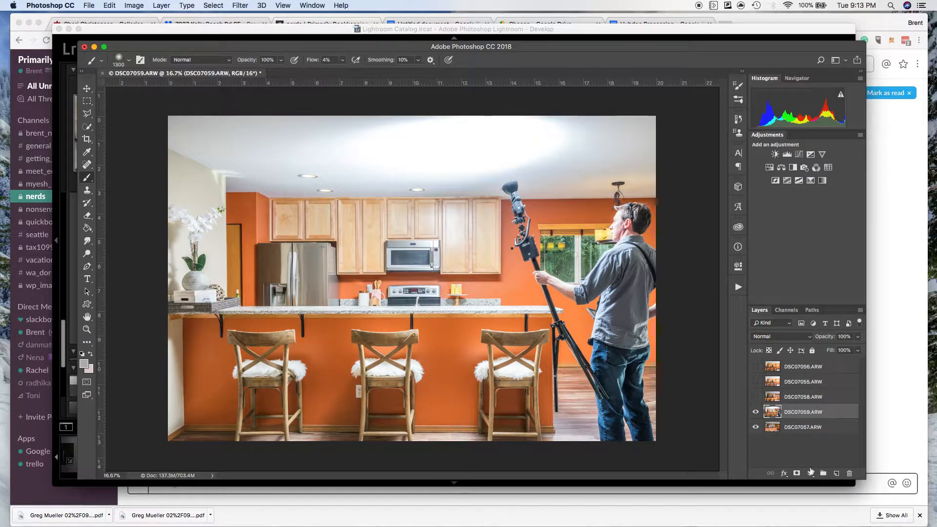
Add a new black mask to DSC07059.ARW, paint the hallway wall, orchid and refrigerator in with white, and compare before and after.
left_click(797, 474, "alt")
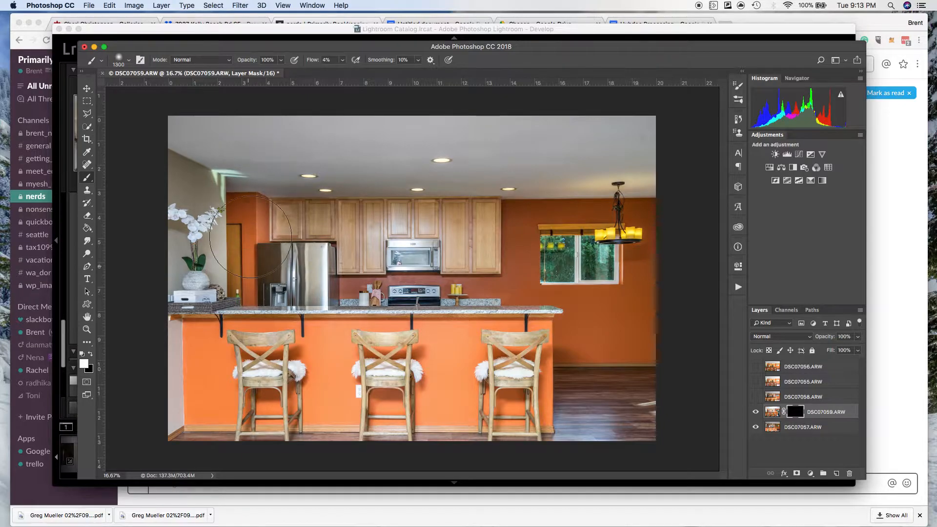
mouse_move(263, 255)
left_mouse_down()
mouse_move(302, 257)
mouse_move(316, 241)
mouse_move(342, 252)
mouse_move(300, 280)
mouse_move(224, 265)
mouse_move(290, 270)
mouse_move(187, 281)
mouse_move(229, 282)
mouse_move(217, 214)
mouse_move(179, 197)
mouse_move(180, 115)
mouse_move(200, 163)
left_mouse_up()
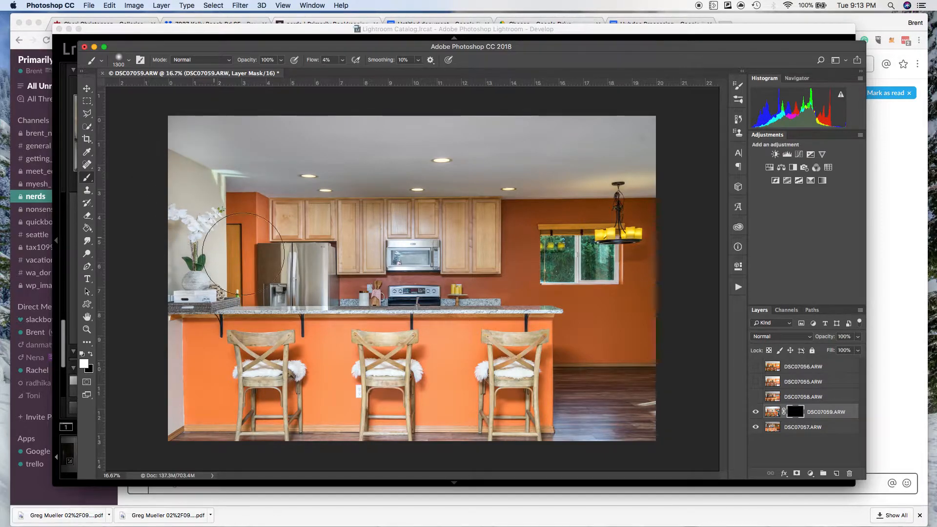
left_click(756, 412)
left_click(756, 412)
left_click(755, 412)
left_click(756, 412)
left_click(756, 412)
left_click(756, 412)
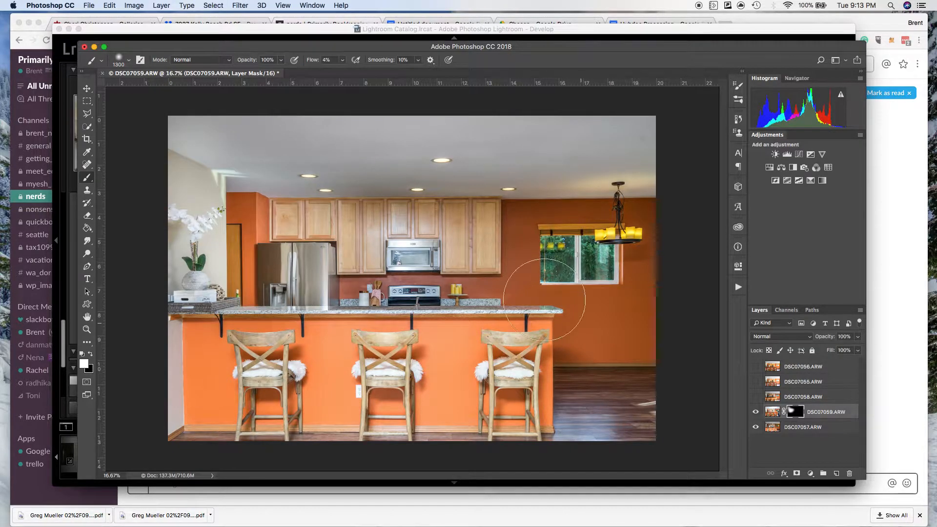
Paint the upper cabinets in with white on the DSC07059.ARW mask and toggle the layer's visibility to compare.
mouse_move(362, 248)
left_mouse_down()
mouse_move(414, 248)
mouse_move(351, 239)
mouse_move(363, 234)
mouse_move(375, 240)
mouse_move(362, 264)
mouse_move(370, 241)
mouse_move(348, 225)
mouse_move(385, 220)
left_mouse_up()
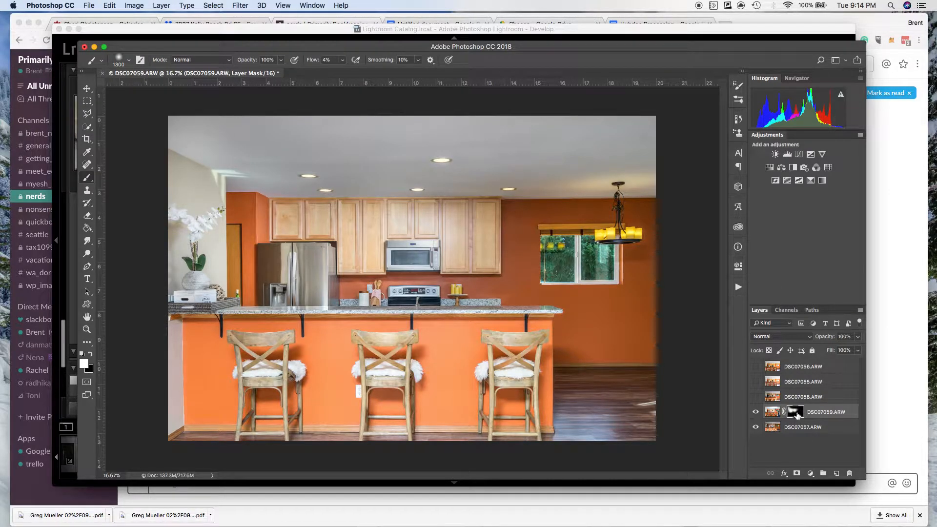
left_click(756, 414)
left_click(756, 414)
left_click(756, 414)
left_click(756, 414)
left_click(757, 415)
left_click(756, 414)
Show DSC07058.ARW with a black layer mask and paint its window wall and adjoining floor in with white.
left_click(757, 398)
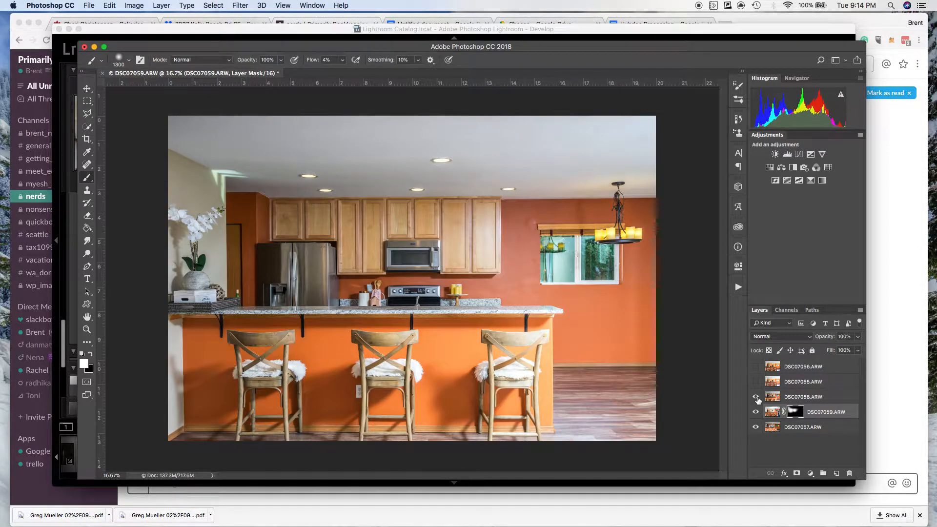
left_click(756, 398)
left_click(756, 398)
left_click(756, 397)
left_click(756, 397)
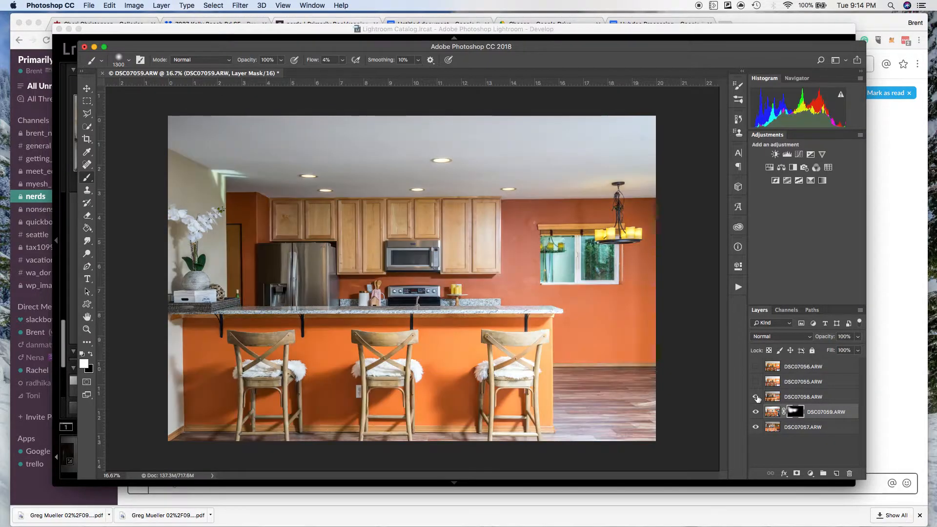
left_click(846, 399)
left_click(798, 473, "alt")
key("d")
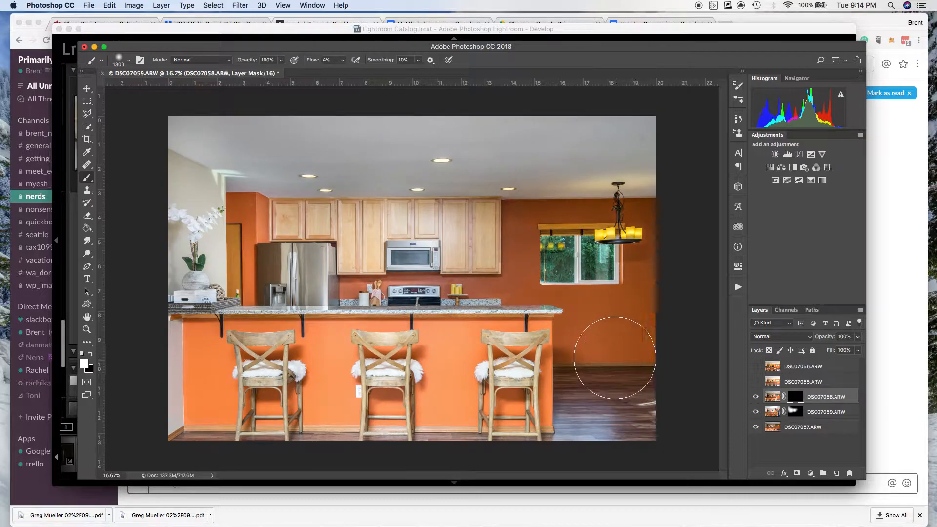
mouse_move(562, 377)
left_mouse_down()
mouse_move(633, 349)
mouse_move(580, 377)
mouse_move(594, 360)
mouse_move(635, 410)
mouse_move(635, 429)
mouse_move(632, 273)
mouse_move(649, 238)
mouse_move(604, 191)
mouse_move(596, 190)
mouse_move(605, 200)
mouse_move(588, 203)
mouse_move(523, 199)
mouse_move(514, 289)
mouse_move(514, 253)
mouse_move(638, 210)
mouse_move(585, 211)
mouse_move(660, 252)
mouse_move(523, 300)
mouse_move(615, 306)
mouse_move(499, 300)
mouse_move(559, 299)
left_mouse_up()
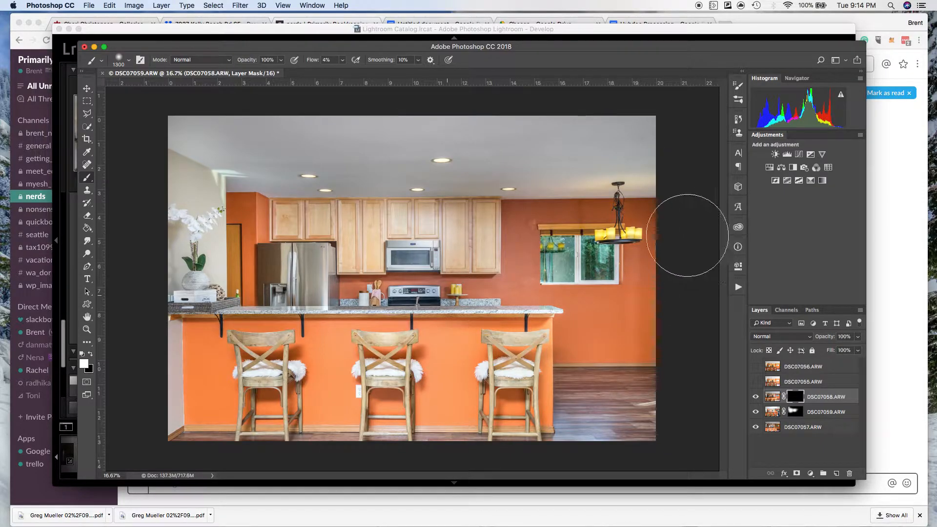
left_click_drag(790, 223, 658, 283)
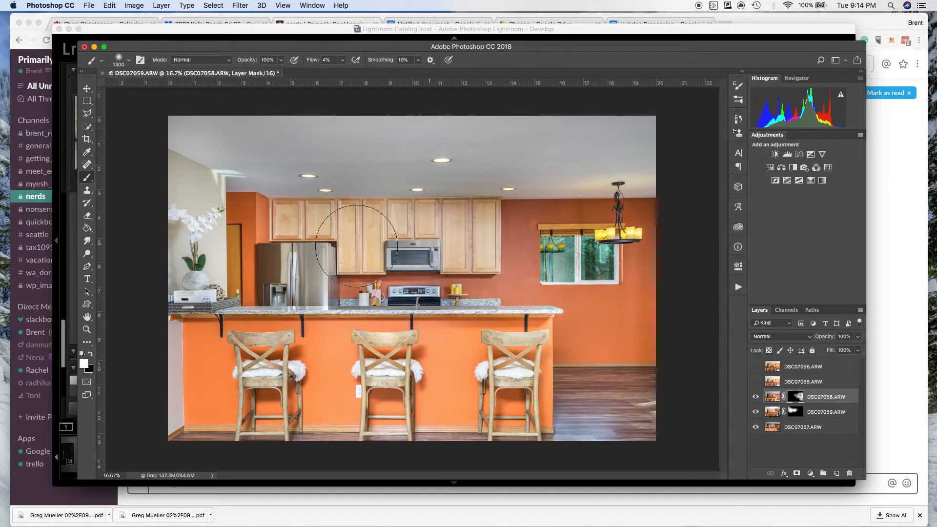
Try painting the island front and stools into the DSC07058.ARW mask with white, and undo that painting.
mouse_move(311, 287)
left_mouse_down()
mouse_move(370, 297)
mouse_move(482, 292)
mouse_move(582, 338)
left_mouse_up()
left_click_drag(518, 359, 500, 361)
mouse_move(357, 376)
left_mouse_down()
mouse_move(478, 379)
mouse_move(232, 376)
mouse_move(438, 479)
left_mouse_up()
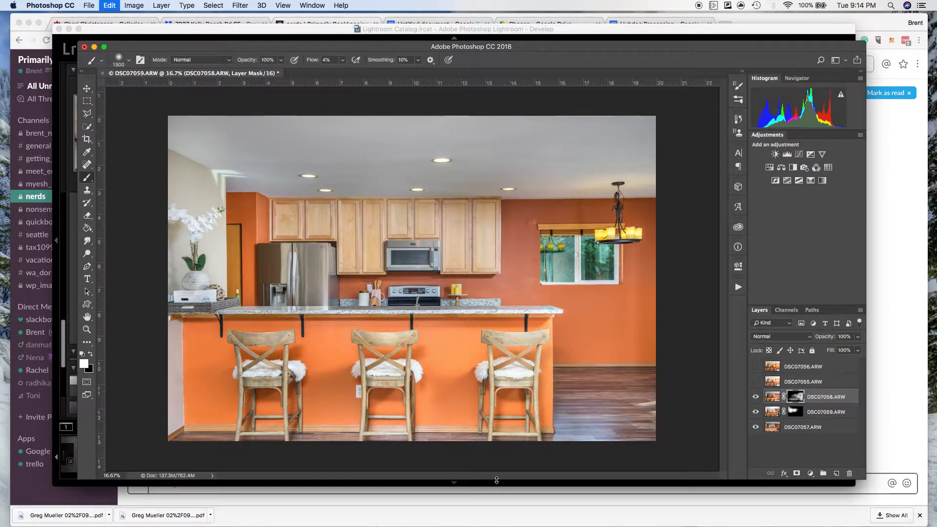
key("super+z")
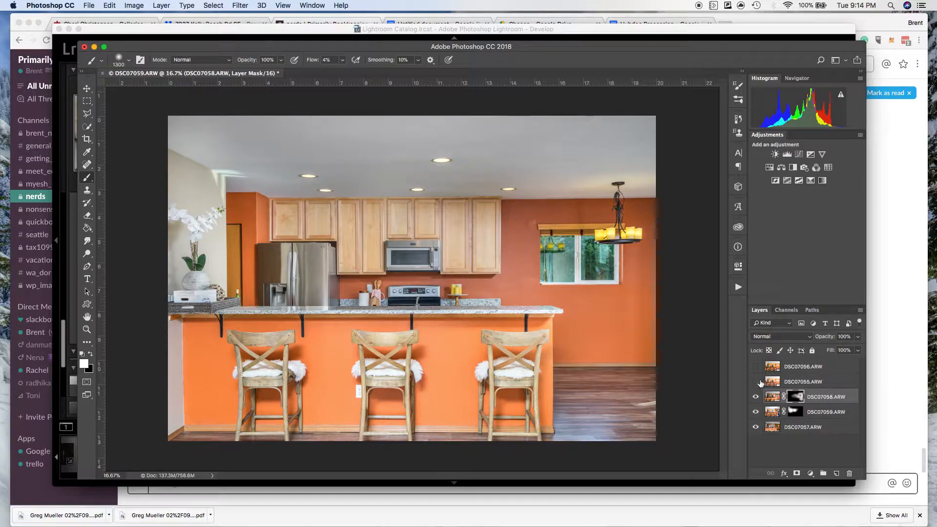
Preview the DSC07055.ARW layer, hide it, and toggle DSC07058.ARW repeatedly to examine the masked window wall.
left_click(757, 382)
left_click(843, 383)
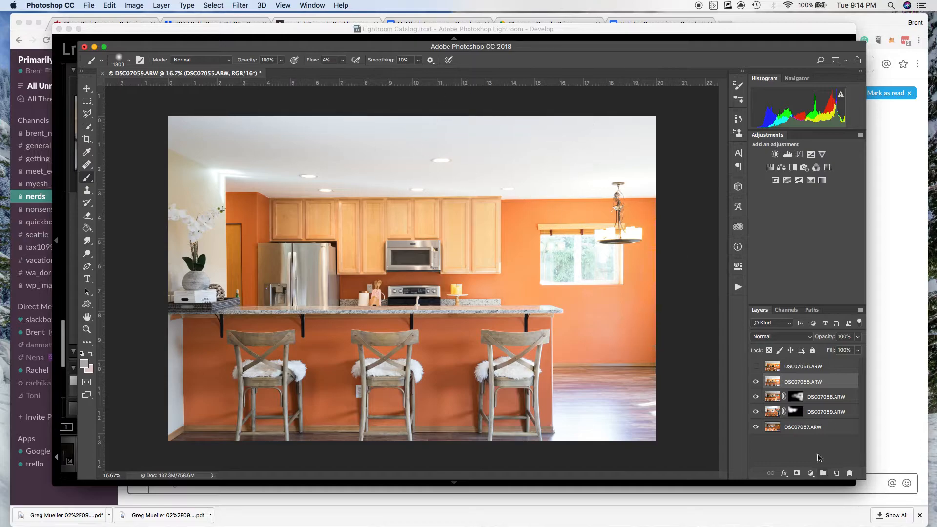
left_click(756, 385)
left_click(757, 397)
left_click(756, 398)
left_click(756, 397)
left_click(757, 397)
left_click(757, 398)
left_click(757, 397)
left_click(756, 397)
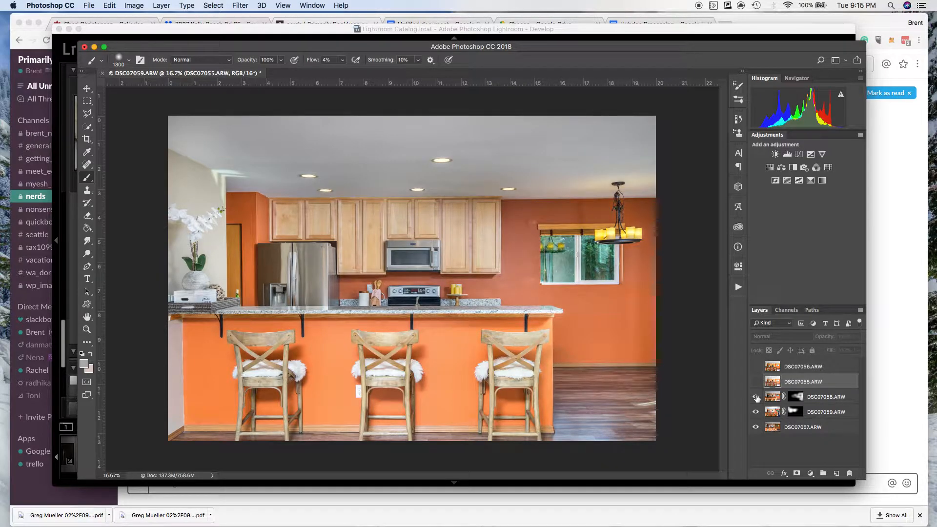
left_click(757, 397)
left_click(756, 397)
left_click(846, 399)
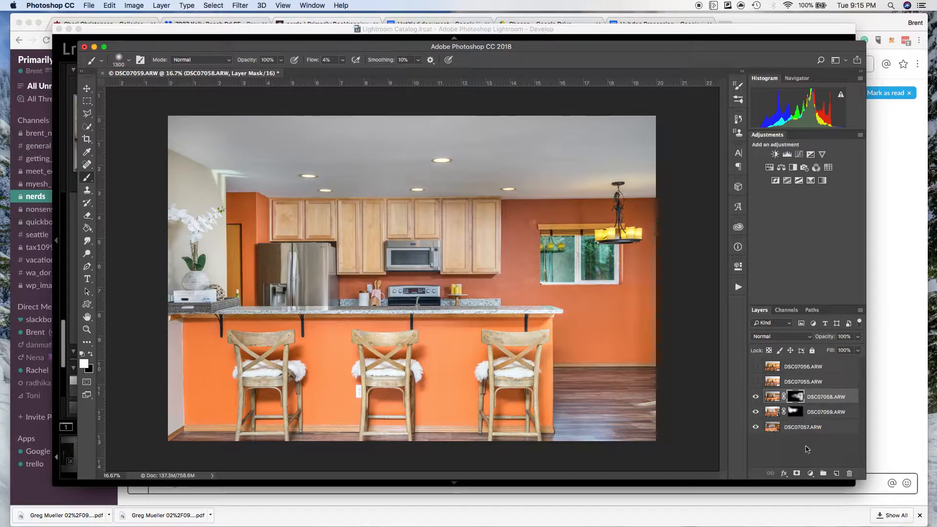
Compare the ambient DSC07055.ARW layer with the blend, leave it shown, and add a black layer mask to it.
left_click(788, 383)
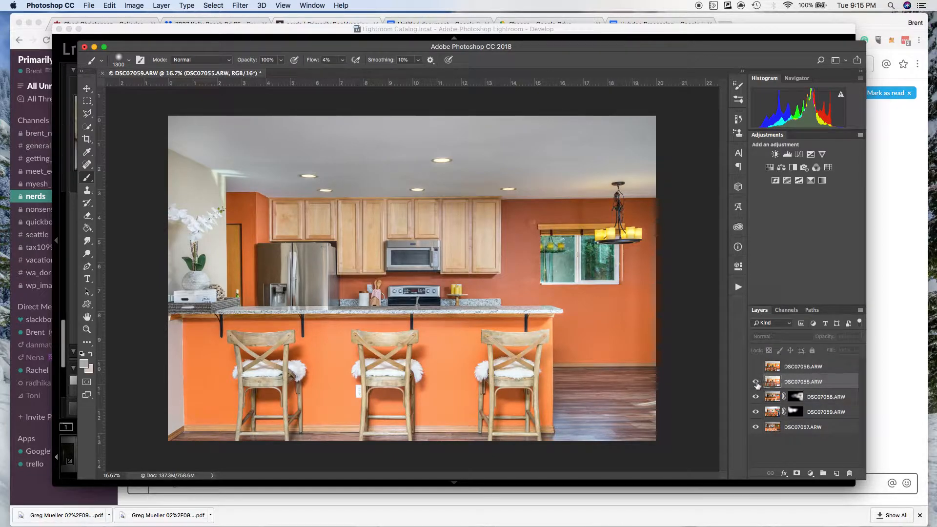
left_click(756, 382)
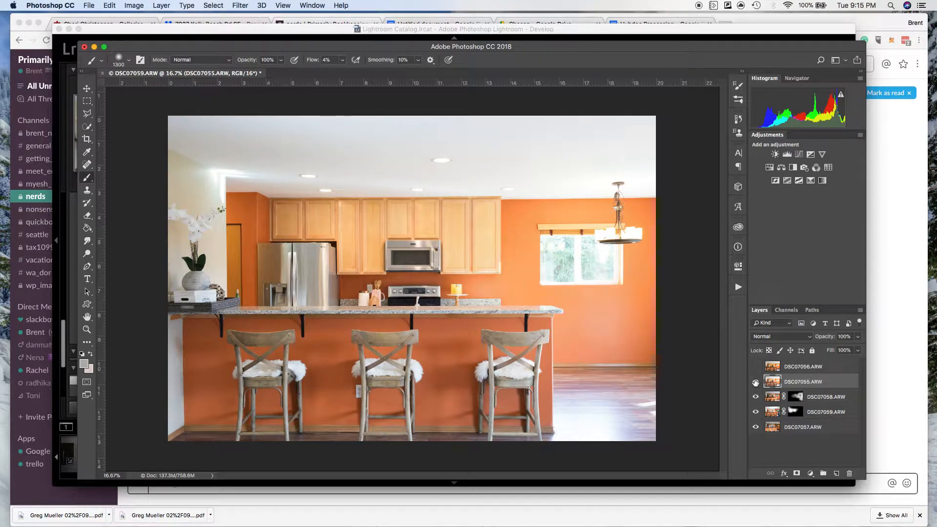
left_click(756, 382)
left_click(756, 383)
left_click(756, 382)
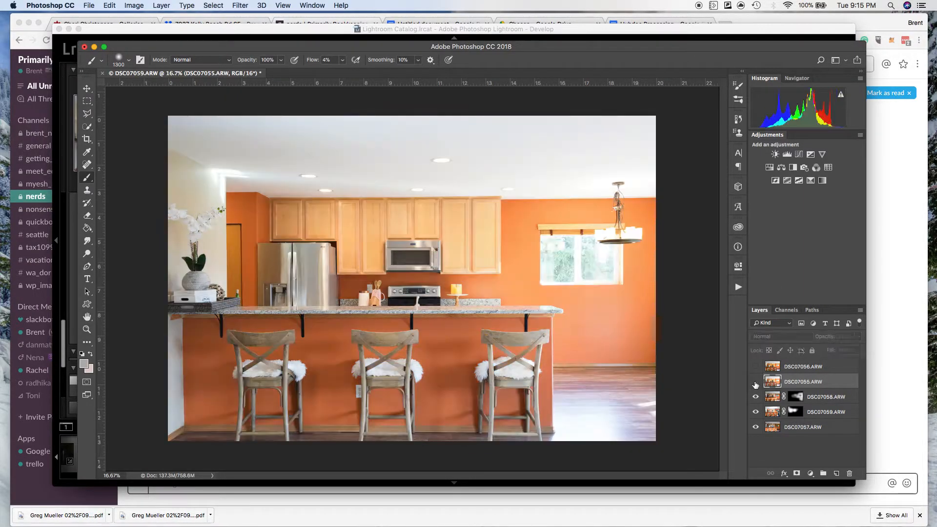
left_click(755, 382)
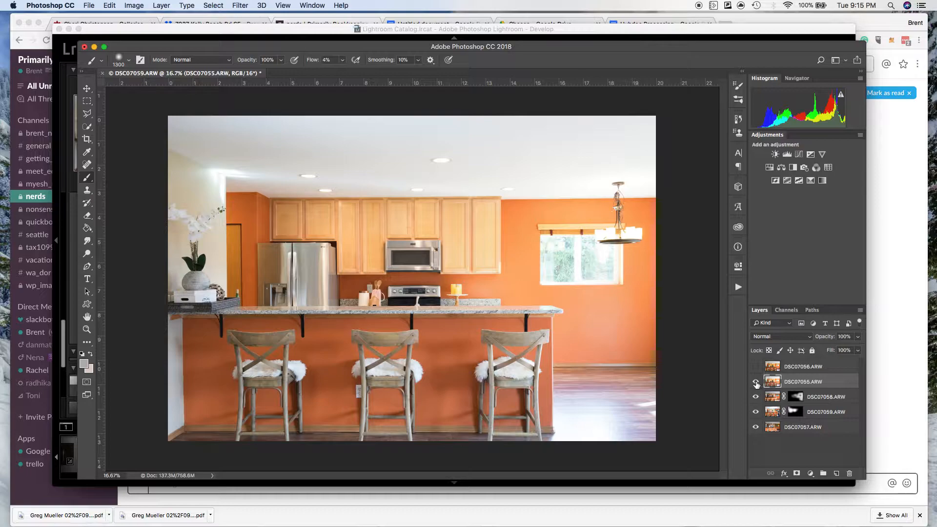
left_click(797, 474)
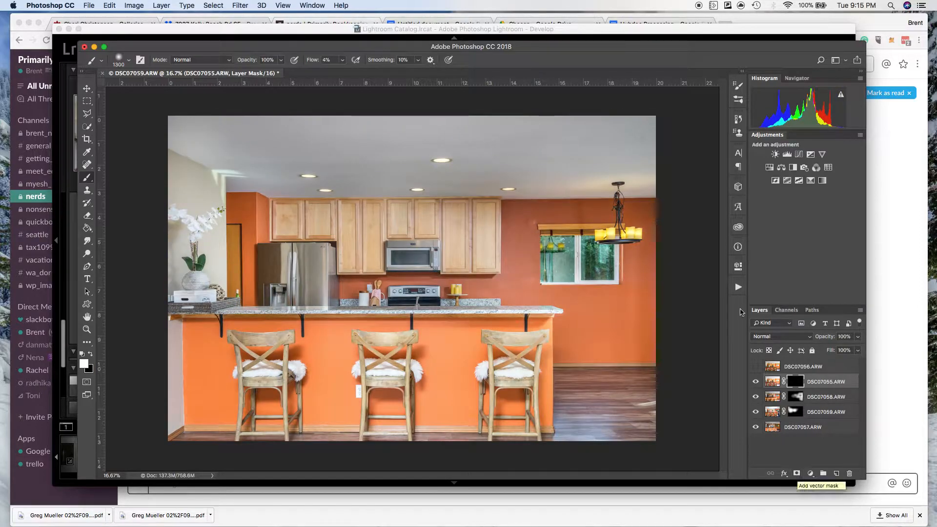
key("super+i")
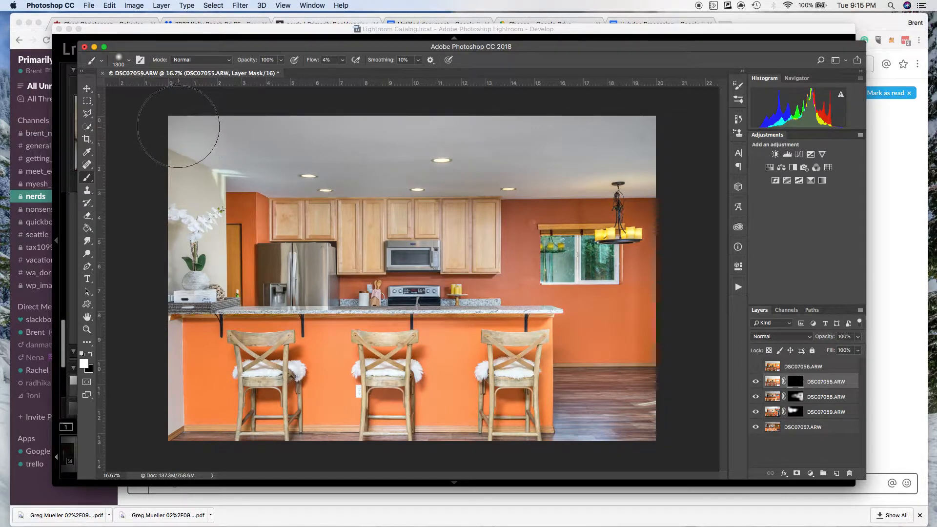
Paint white on the DSC07055.ARW mask over the ceiling, island front and cabinets using a 1300 px brush at 0% hardness.
left_click_drag(312, 153, 337, 153)
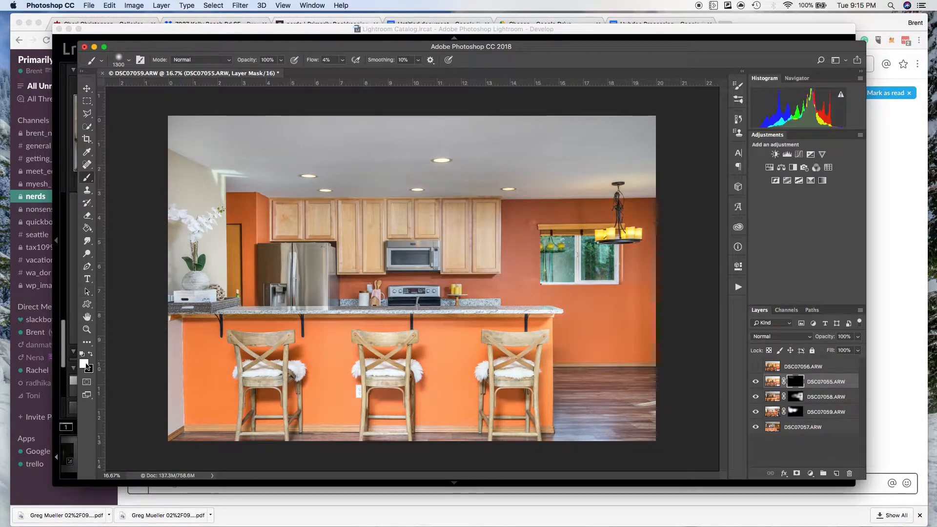
right_click(364, 175)
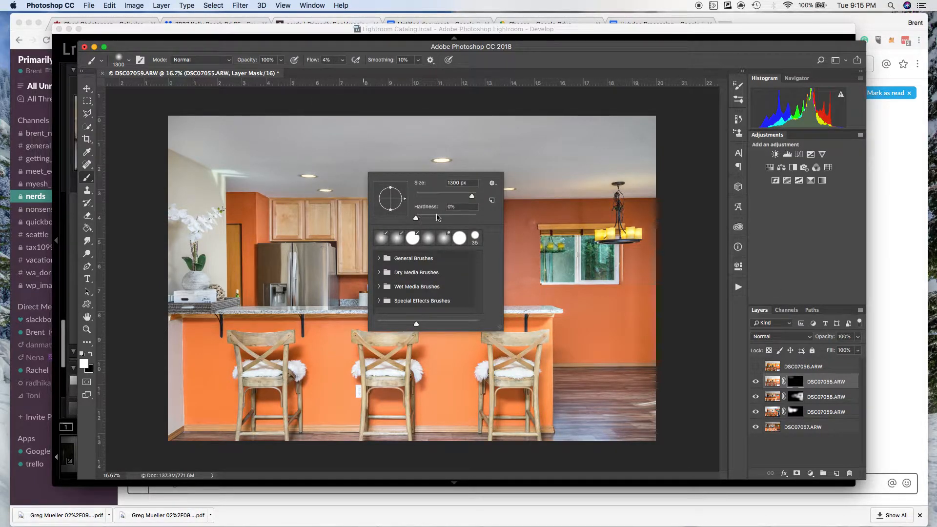
mouse_move(196, 125)
left_mouse_down()
mouse_move(348, 143)
mouse_move(209, 152)
mouse_move(382, 168)
mouse_move(262, 151)
mouse_move(448, 156)
mouse_move(560, 152)
mouse_move(288, 144)
mouse_move(708, 142)
mouse_move(588, 142)
mouse_move(663, 152)
mouse_move(609, 168)
mouse_move(537, 170)
mouse_move(680, 171)
mouse_move(510, 171)
mouse_move(678, 173)
mouse_move(179, 179)
mouse_move(297, 196)
mouse_move(258, 247)
mouse_move(203, 282)
mouse_move(188, 284)
mouse_move(185, 244)
mouse_move(174, 252)
mouse_move(179, 328)
mouse_move(194, 244)
mouse_move(222, 264)
mouse_move(219, 342)
mouse_move(193, 340)
mouse_move(534, 350)
mouse_move(329, 369)
mouse_move(125, 365)
mouse_move(187, 402)
mouse_move(506, 417)
mouse_move(386, 429)
mouse_move(77, 428)
left_mouse_up()
mouse_move(424, 366)
left_mouse_down()
mouse_move(558, 343)
mouse_move(243, 351)
mouse_move(478, 351)
mouse_move(518, 341)
mouse_move(531, 320)
left_mouse_up()
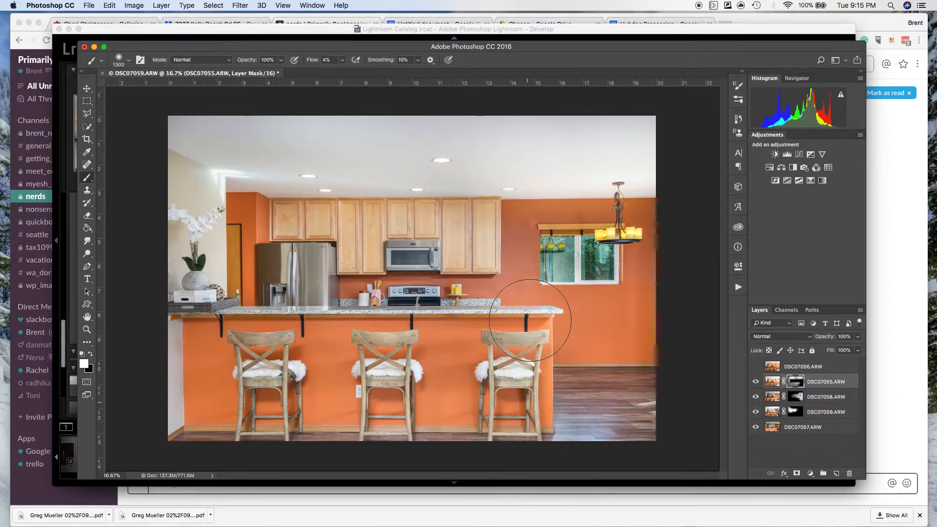
mouse_move(475, 442)
left_mouse_down()
mouse_move(471, 433)
mouse_move(69, 437)
mouse_move(198, 453)
mouse_move(182, 347)
mouse_move(169, 460)
mouse_move(195, 378)
mouse_move(182, 259)
mouse_move(151, 178)
mouse_move(160, 272)
mouse_move(175, 172)
mouse_move(190, 211)
mouse_move(182, 143)
mouse_move(433, 132)
mouse_move(465, 155)
mouse_move(414, 211)
mouse_move(342, 263)
mouse_move(469, 266)
mouse_move(338, 268)
mouse_move(391, 252)
mouse_move(477, 262)
mouse_move(378, 262)
mouse_move(490, 274)
mouse_move(463, 229)
mouse_move(465, 239)
left_mouse_up()
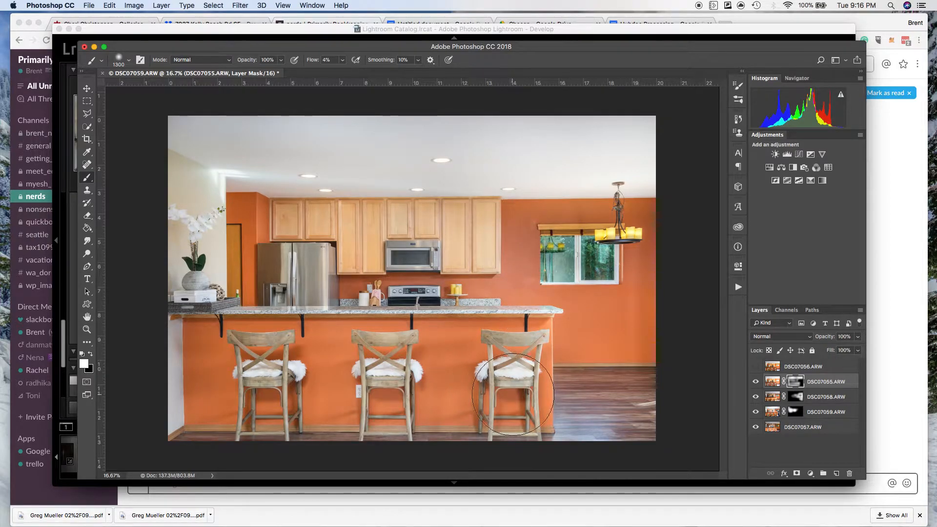
mouse_move(508, 316)
left_mouse_down()
mouse_move(482, 230)
mouse_move(464, 210)
mouse_move(449, 209)
left_mouse_up()
Reduce the brush to 900 px and refine the DSC07055.ARW mask around the window and chandelier, alternating white and black.
key("x")
key("x")
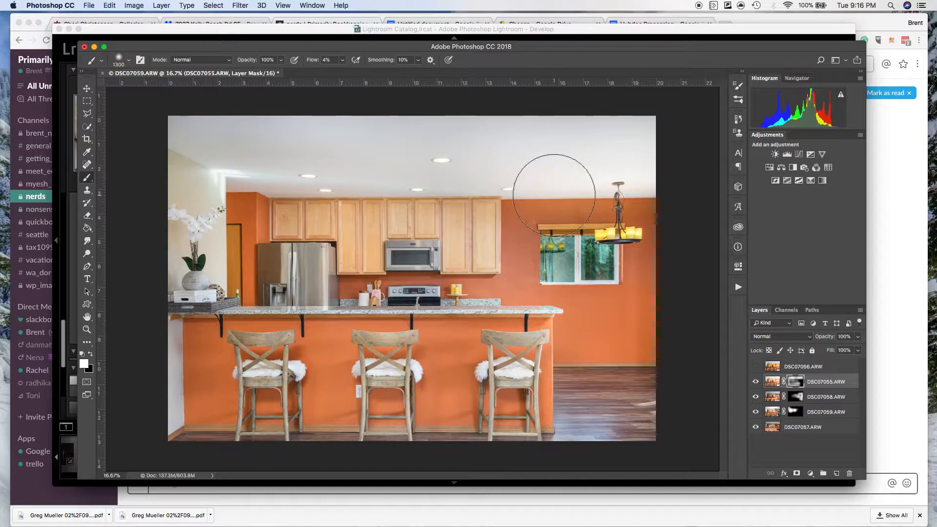
key("bracketleft")
key("bracketleft")
key("bracketleft")
key("bracketleft")
key("x")
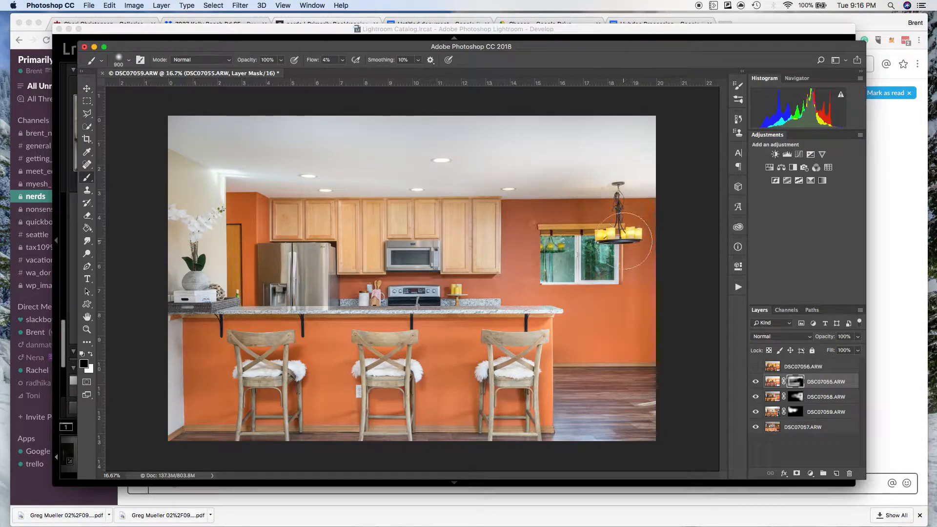
key("x")
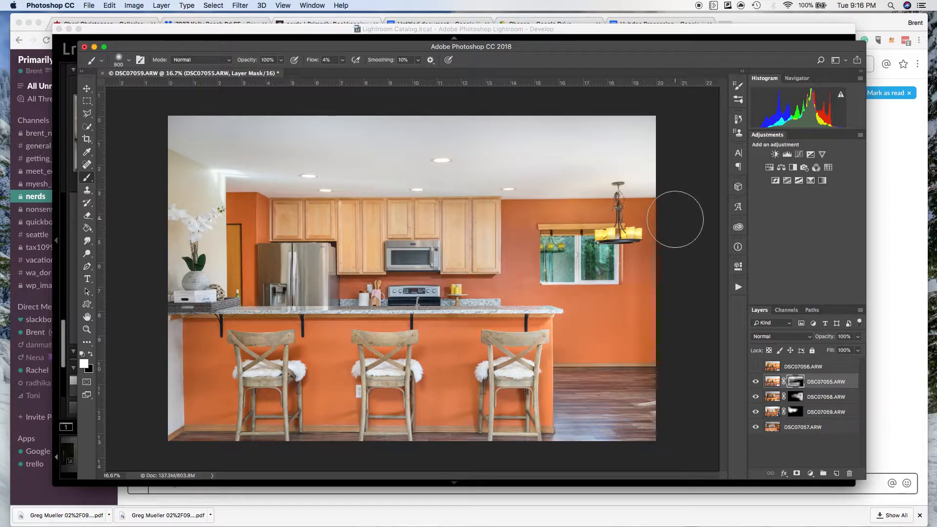
key("x")
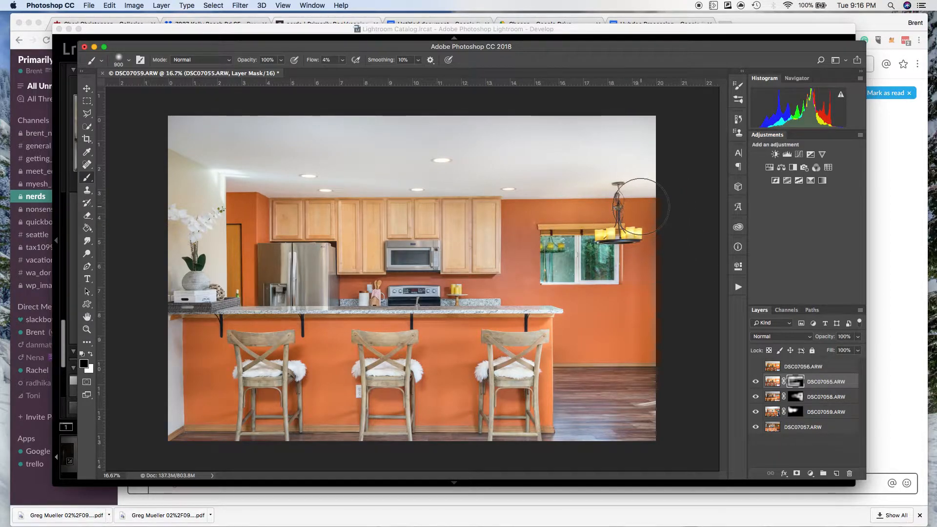
key("x")
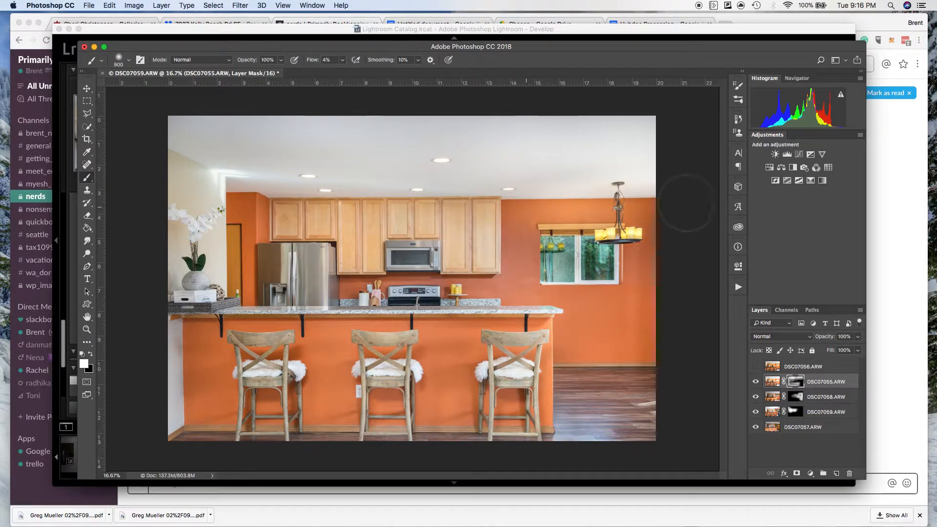
Paint white on the DSC07055.ARW mask over the window-side wall and cabinet edge, then switch to black with a 400 px brush.
mouse_move(651, 209)
left_mouse_down()
mouse_move(657, 273)
mouse_move(644, 205)
mouse_move(649, 344)
left_mouse_up()
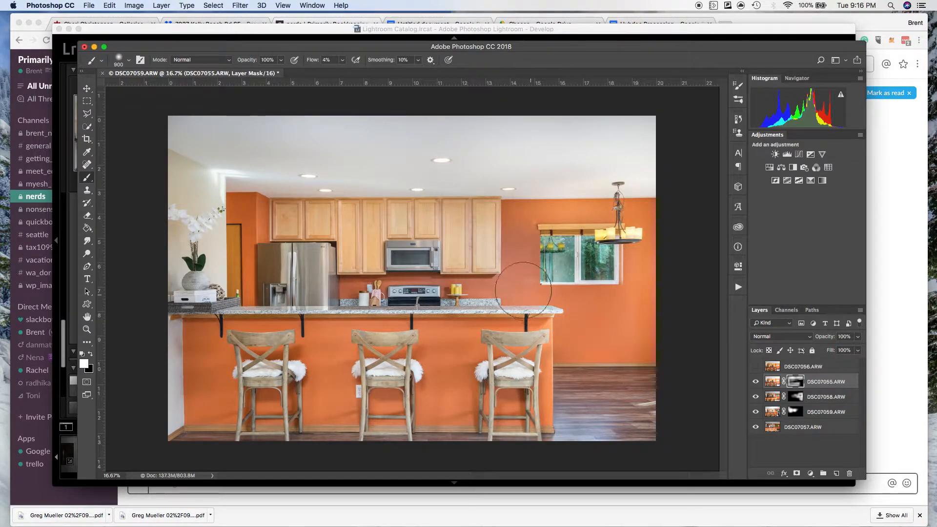
mouse_move(518, 238)
left_mouse_down()
mouse_move(525, 300)
mouse_move(376, 291)
mouse_move(518, 291)
mouse_move(351, 291)
mouse_move(548, 294)
mouse_move(434, 295)
mouse_move(469, 275)
mouse_move(447, 269)
mouse_move(462, 266)
mouse_move(477, 250)
left_mouse_up()
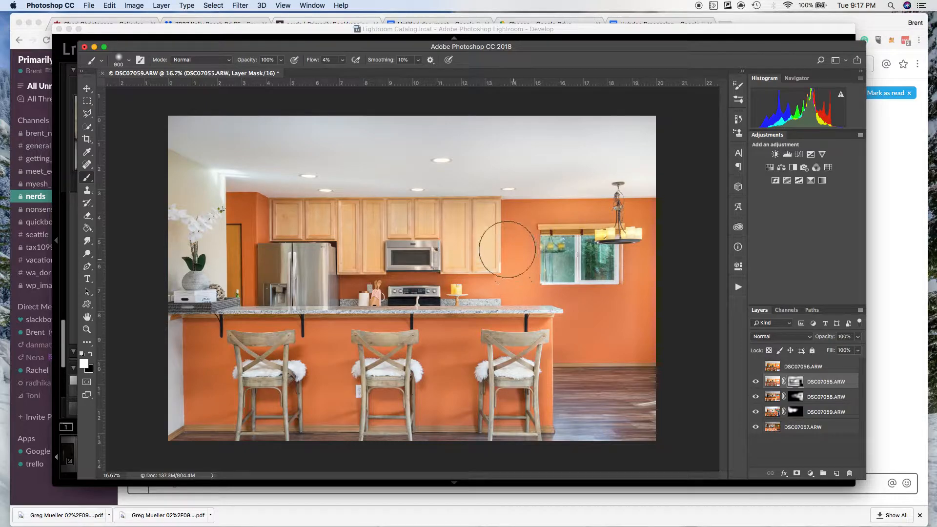
key("x")
key("bracketleft")
key("bracketleft")
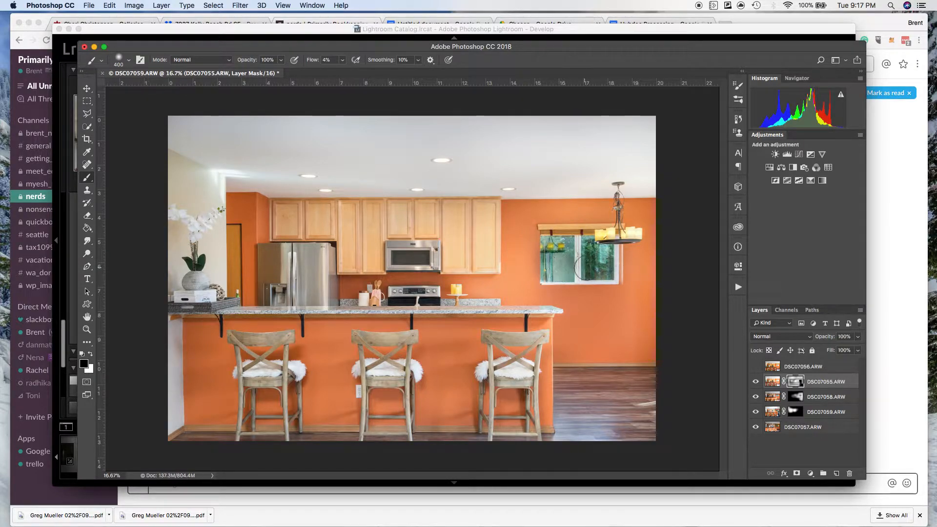
Compare the blend with DSC07055.ARW shown and hidden, then reduce that layer's opacity to 89%.
left_click(756, 382)
left_click(756, 382)
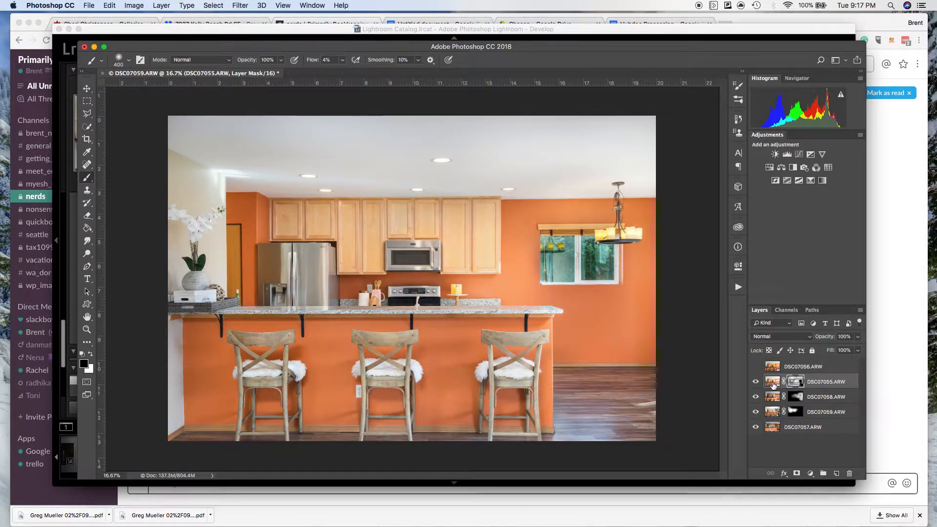
left_click(756, 382)
left_click(756, 382)
left_click(757, 383)
left_click(757, 383)
left_click(757, 383)
left_click(757, 383)
left_click(858, 336)
left_click_drag(858, 348, 854, 350)
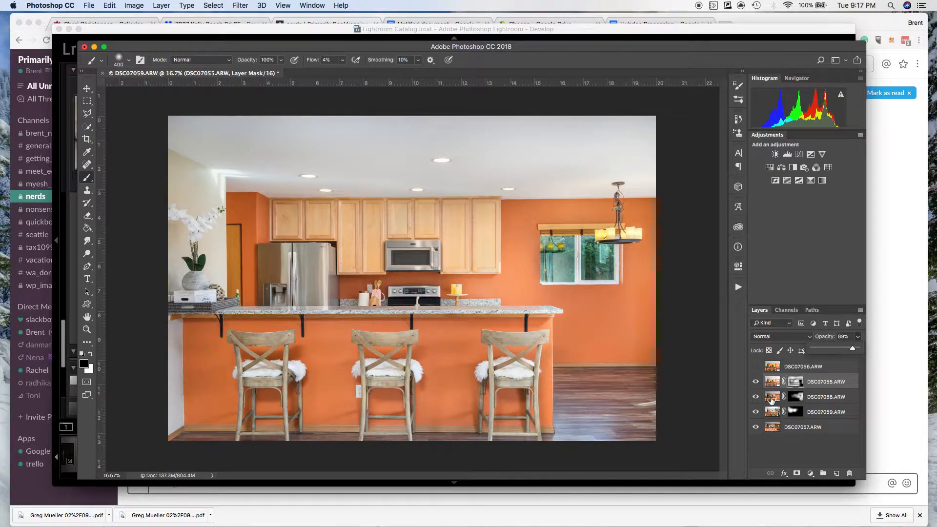
Preview the DSC07056.ARW layer, hide it again, and toggle DSC07055.ARW to judge its reduced opacity.
left_click(755, 367)
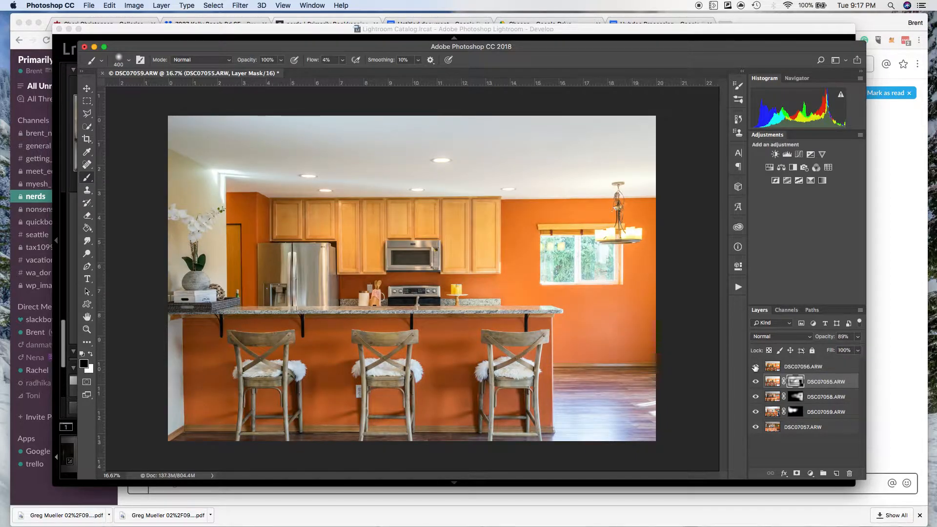
left_click(755, 367)
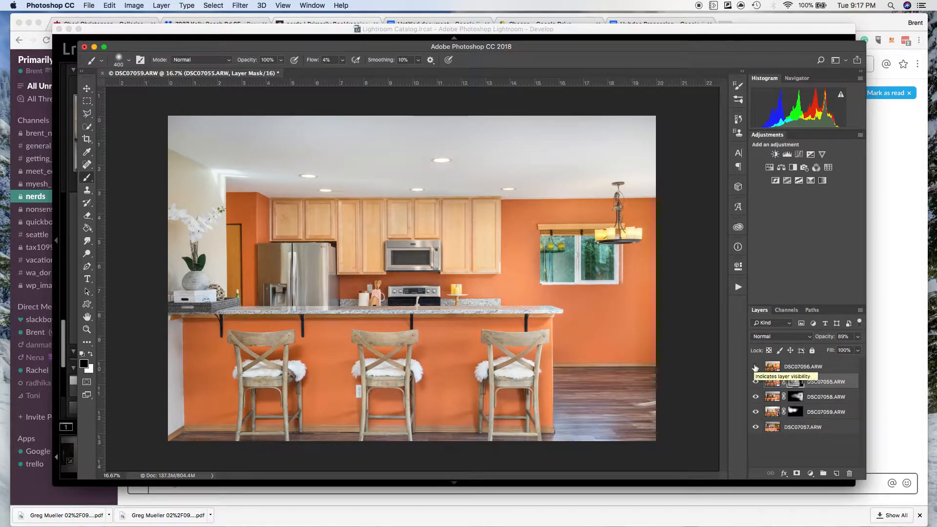
left_click(757, 383)
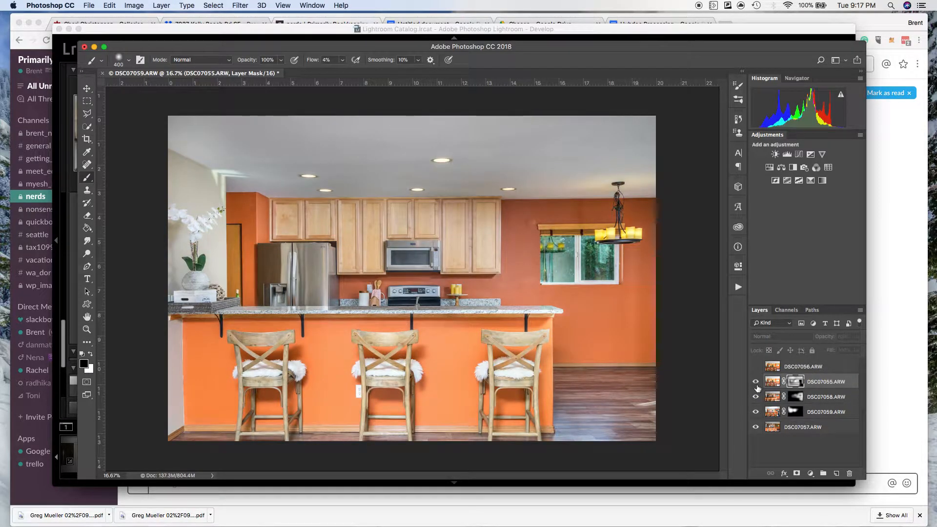
left_click(756, 382)
left_click(757, 383)
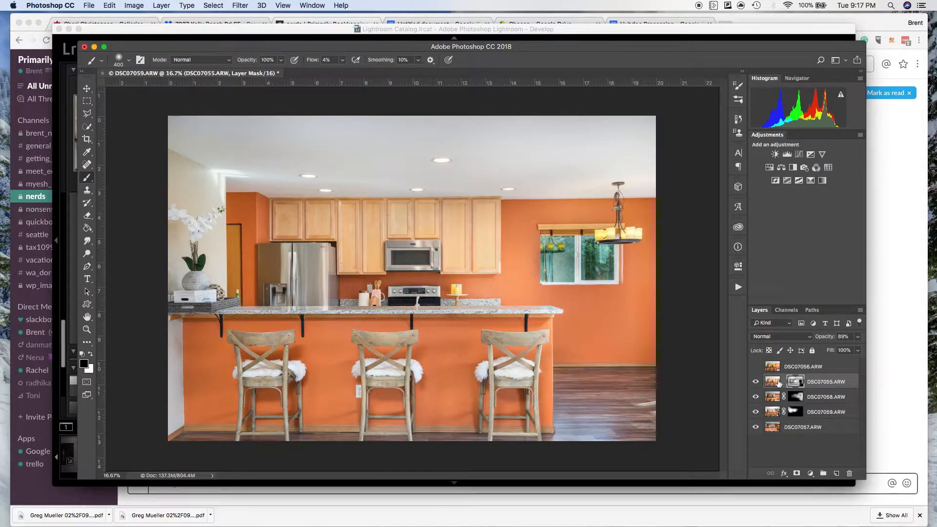
Enlarge the black brush for the DSC07055.ARW mask to 800 px.
key("bracketright")
key("bracketright")
key("bracketright")
key("bracketright")
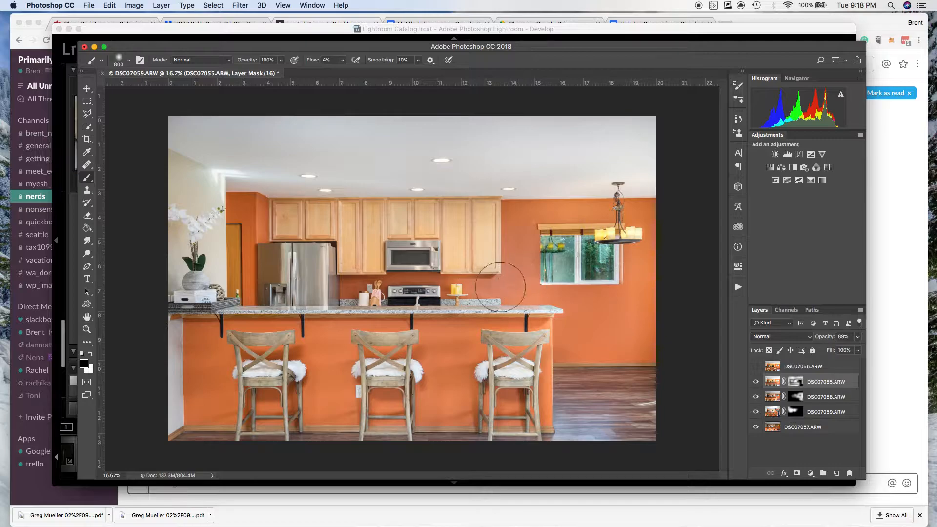
Toggle the DSC07055.ARW layer repeatedly to examine its effect on the ceiling, walls and island.
left_click(756, 382)
left_click(756, 382)
left_click(756, 381)
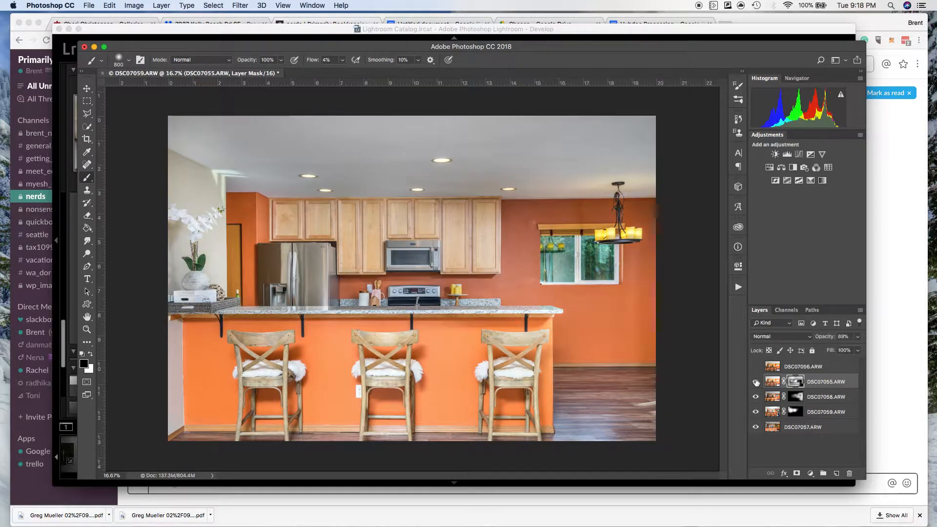
left_click(757, 382)
left_click(757, 382)
left_click(756, 382)
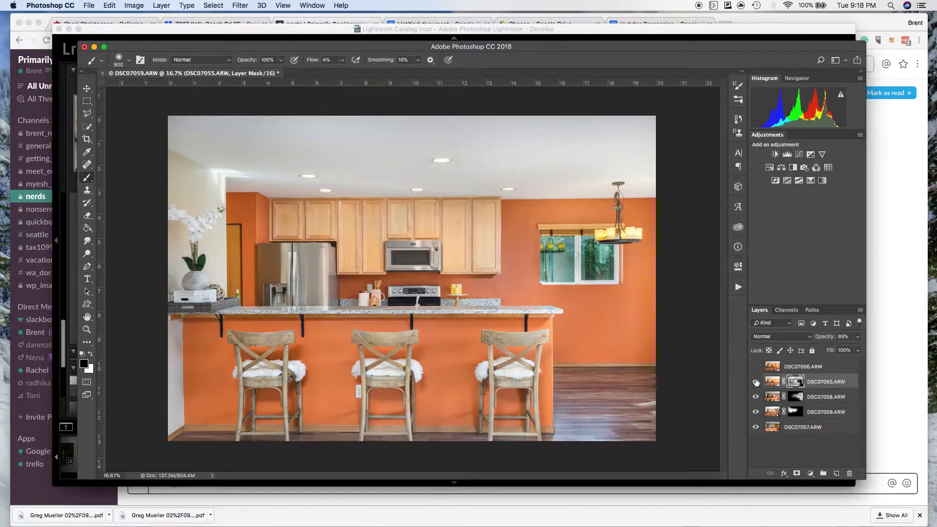
left_click(756, 382)
left_click(756, 382)
left_click(757, 382)
left_click(756, 382)
Refine the DSC07055.ARW mask over the cabinets, wall and island front with the 800 px brush, alternating black and white.
key("x")
key("x")
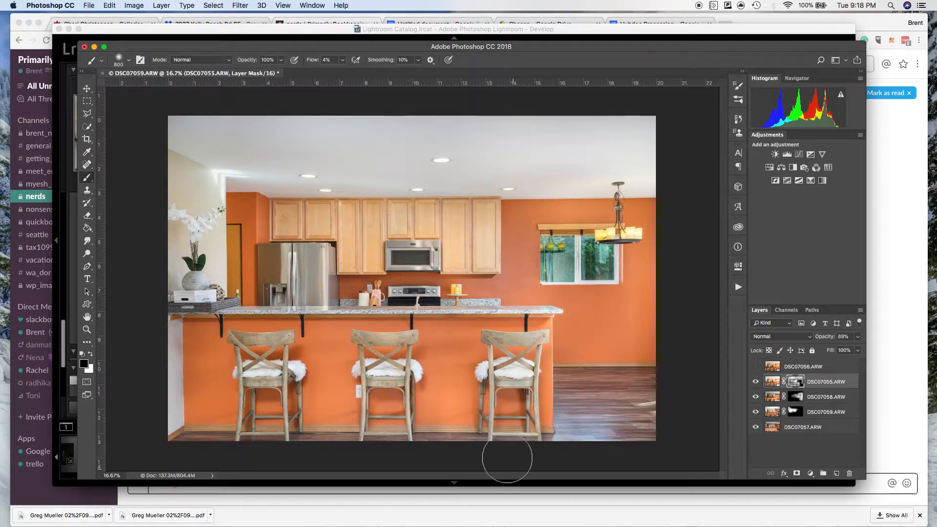
key("x")
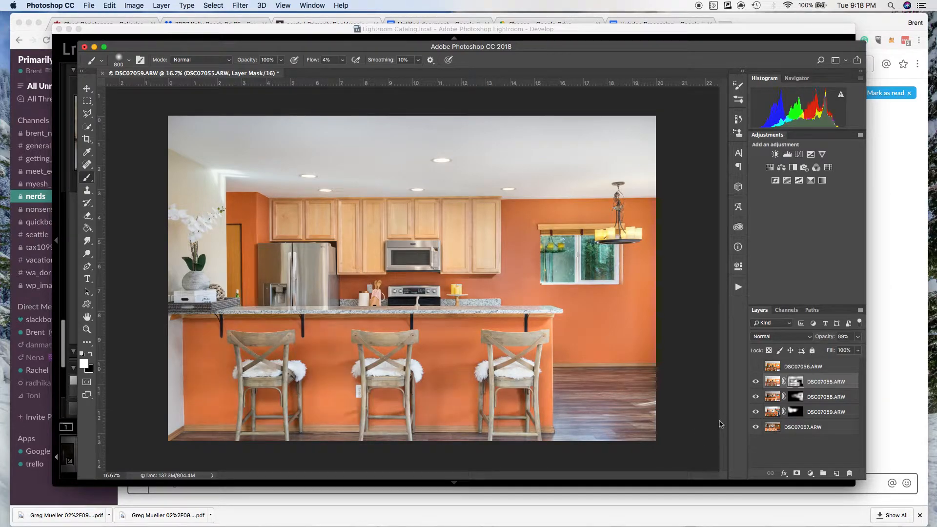
key("x")
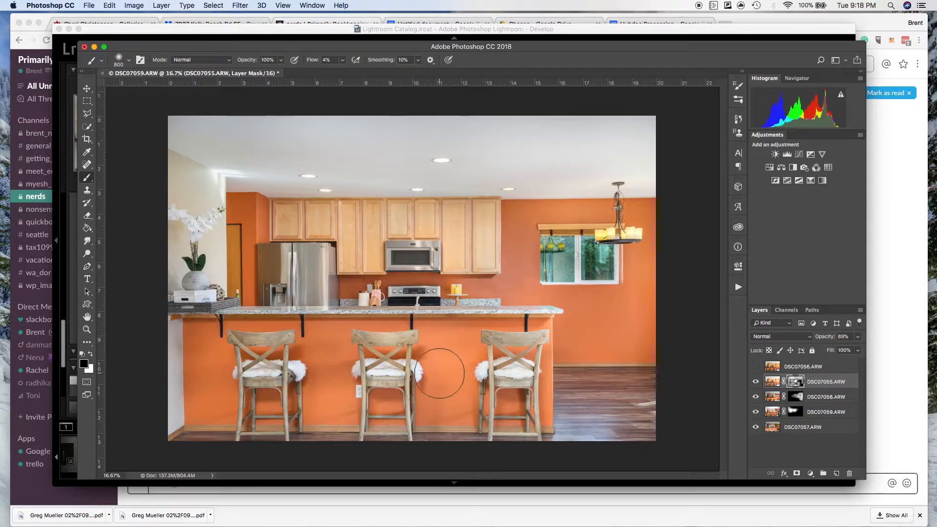
key("x")
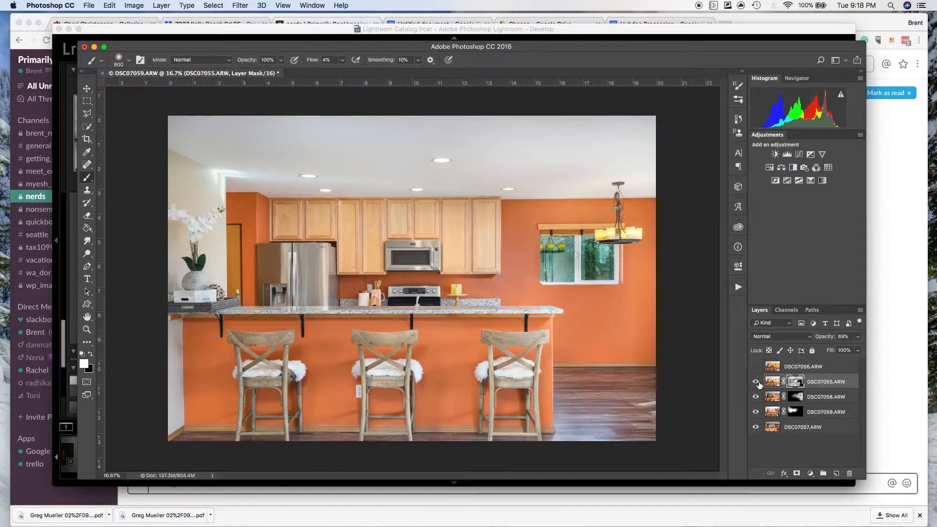
key("x")
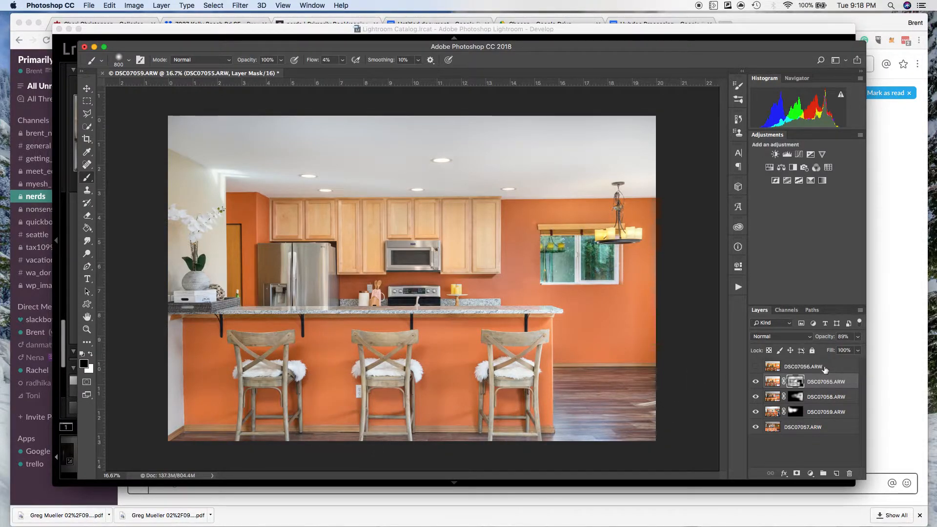
Switch DSC07055.ARW off and on repeatedly to check the refined mask across the whole kitchen.
left_click(756, 382)
left_click(756, 382)
left_click(756, 382)
left_click(756, 381)
left_click(756, 381)
left_click(757, 382)
left_click(757, 382)
left_click(756, 382)
left_click(756, 382)
left_click(756, 382)
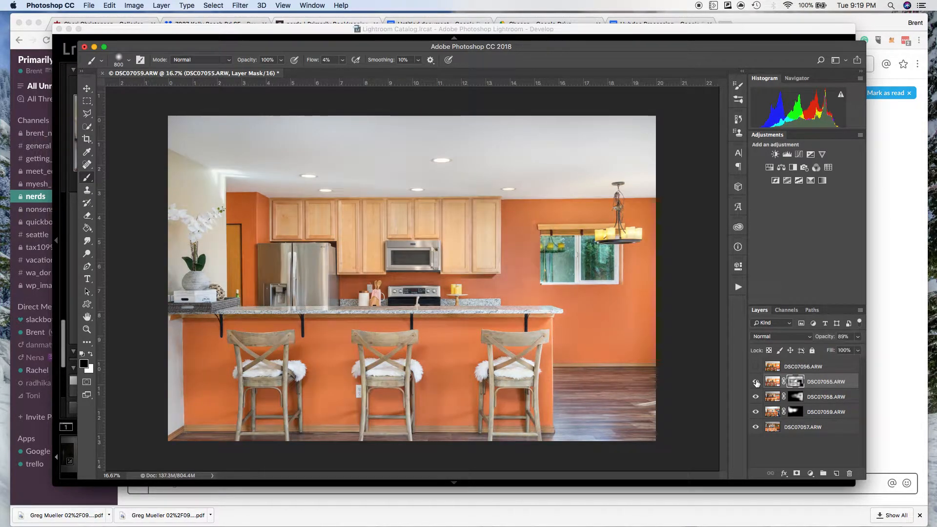
left_click(756, 382)
left_click(756, 382)
left_click(756, 382)
left_click(756, 382)
left_click(756, 382)
left_click(756, 382)
left_click(756, 382)
left_click(756, 382)
left_click(756, 381)
left_click(756, 381)
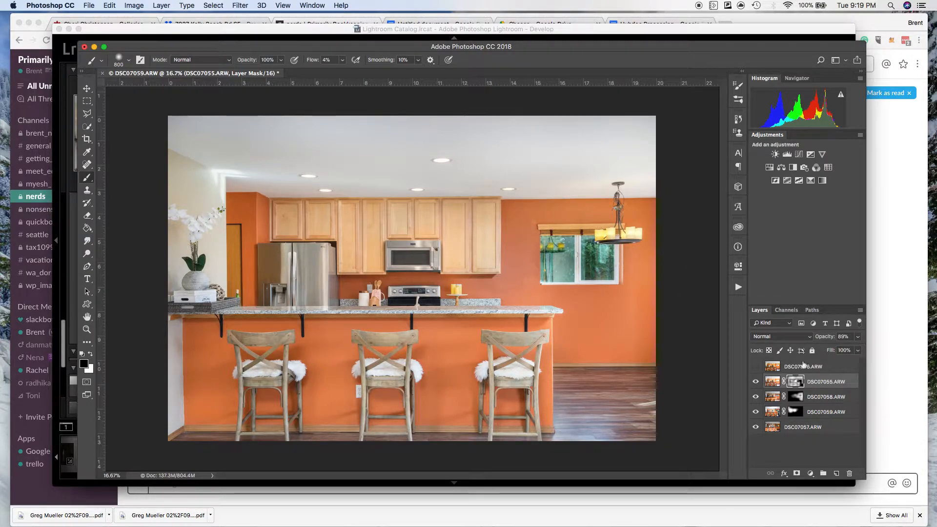
Show and hide the DSC07056.ARW layer repeatedly to compare that single exposure with the finished blend.
left_click(756, 367)
left_click(756, 367)
left_click(755, 367)
left_click(756, 367)
left_click(756, 367)
left_click(755, 367)
left_click(756, 367)
left_click(755, 367)
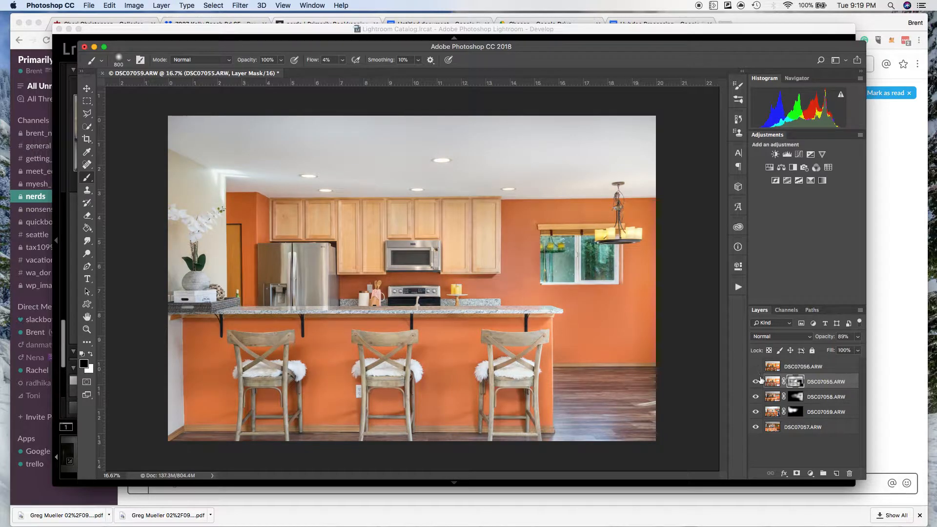
Flatten the image into a single background layer, discarding the hidden layer.
right_click(819, 432)
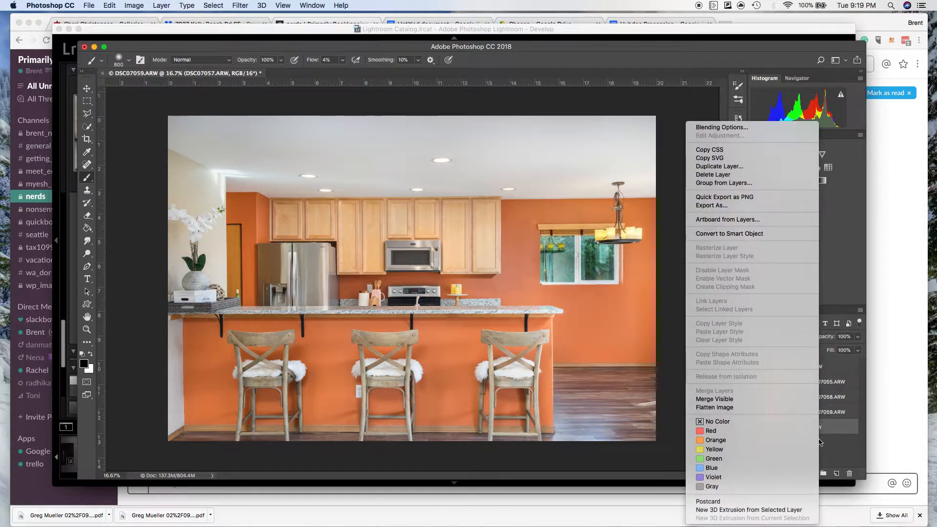
left_click(770, 408)
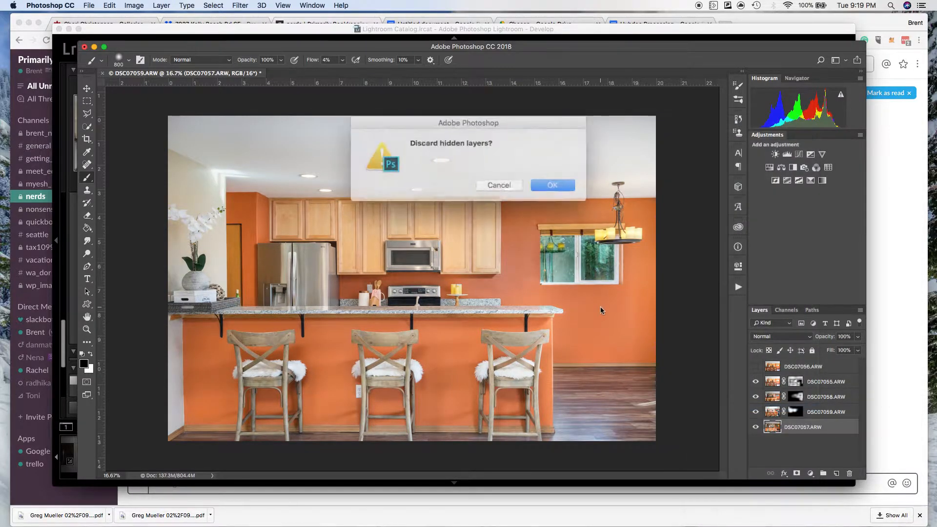
left_click(543, 182)
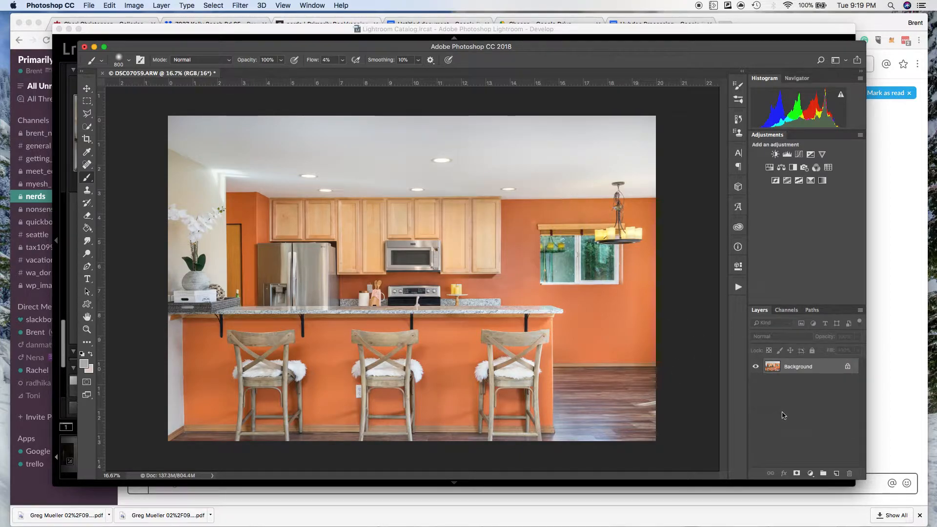
right_click(809, 371)
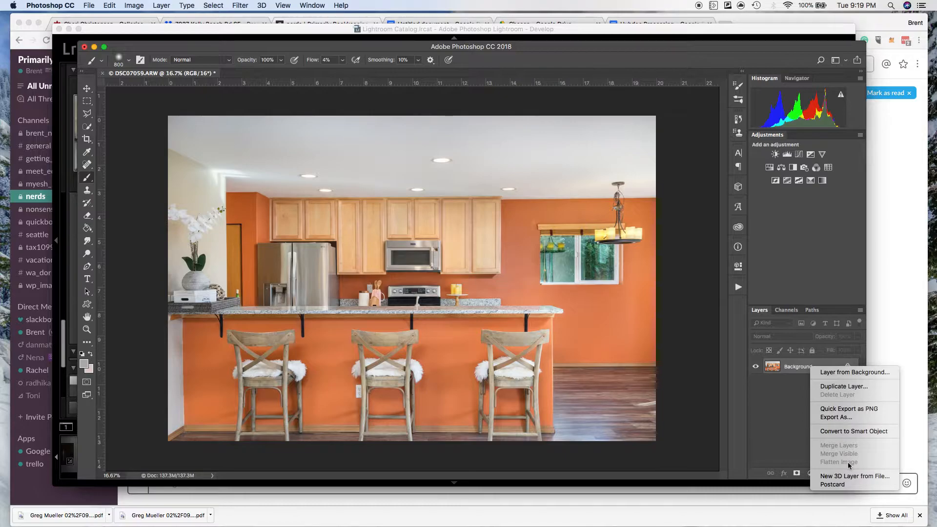
left_click(792, 430)
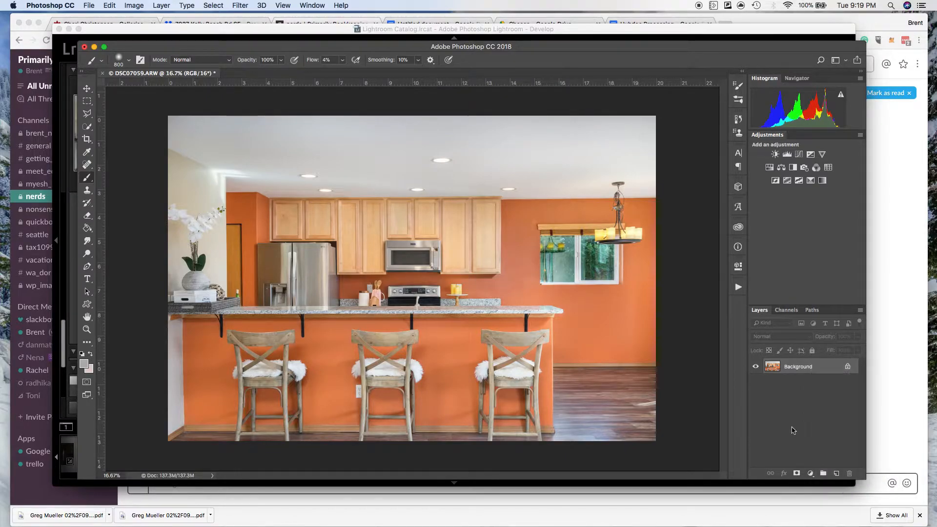
Play the recorded Action 2 to add its Levels and Brightness/Contrast adjustment layers above the flattened photo.
left_click(739, 287)
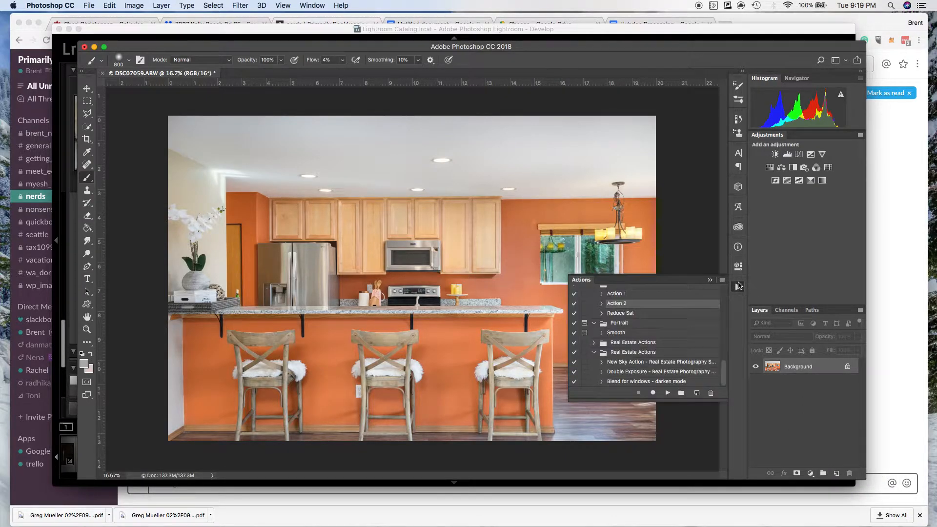
left_click(601, 303)
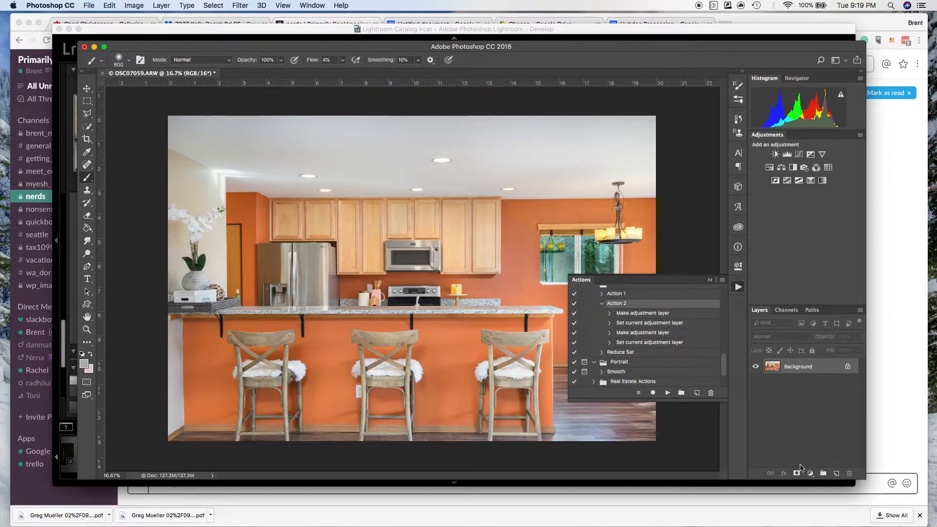
left_click(669, 393)
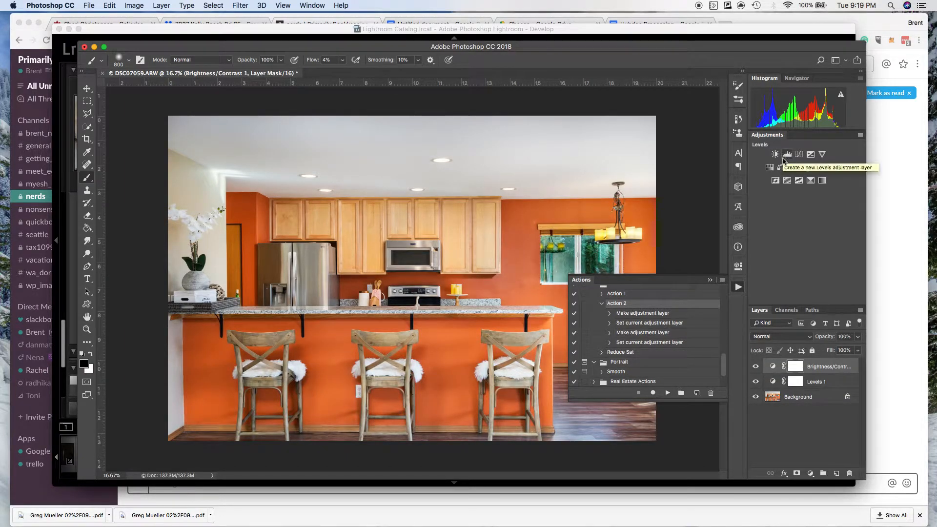
left_click(738, 289)
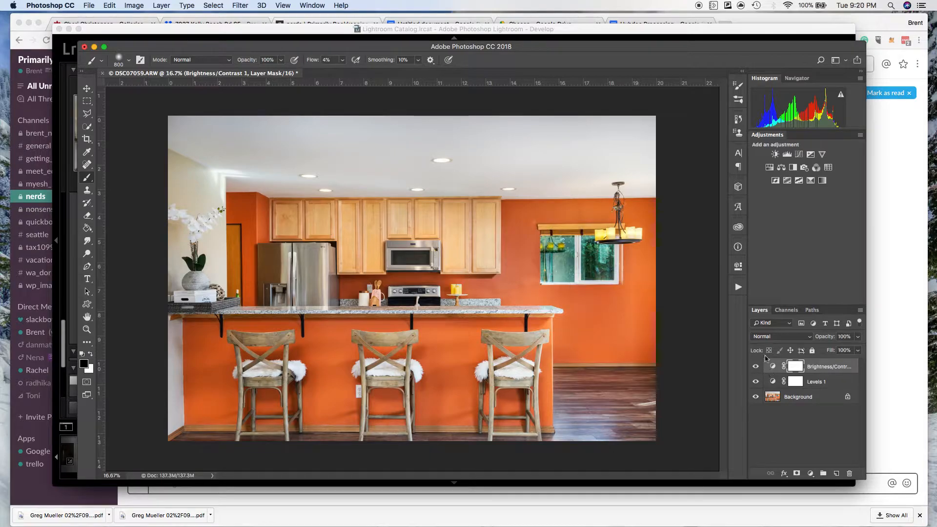
Set the contrast of the Brightness/Contrast adjustment layer to 12.
left_click(739, 268)
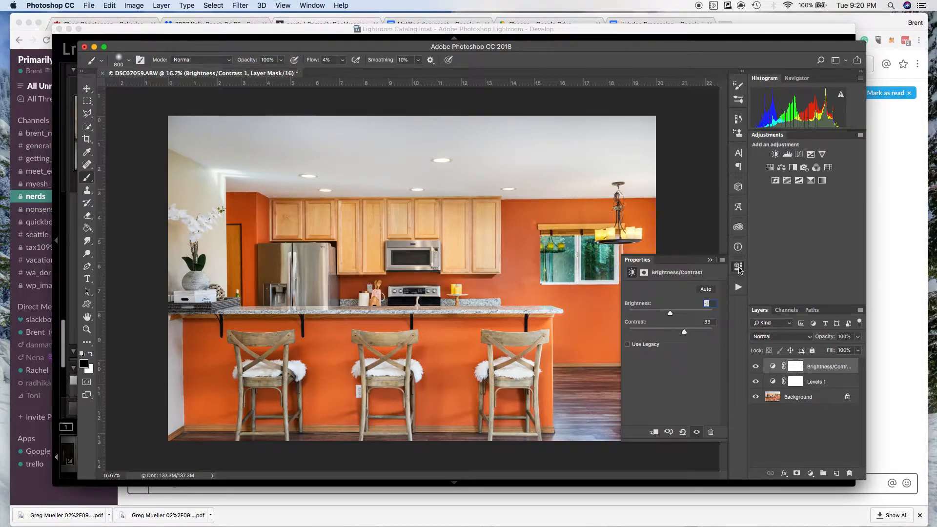
left_click_drag(685, 332, 676, 333)
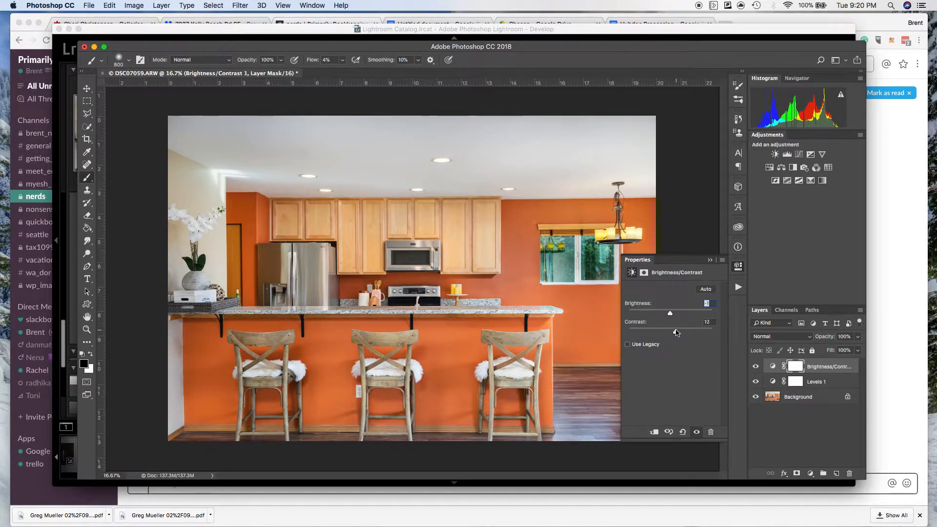
Brighten the Levels 1 adjustment layer's midtones to 1.04, then settle on a midtone value of 1.00.
left_click(840, 381)
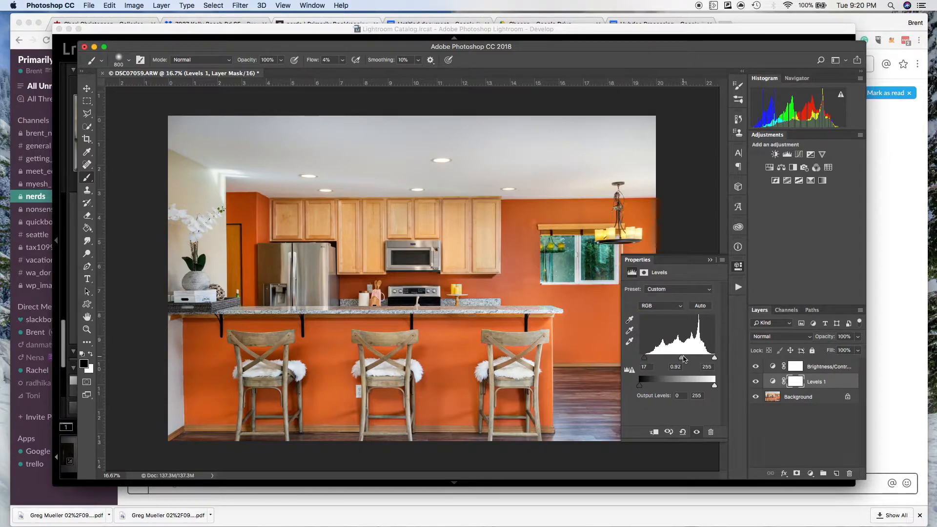
left_click_drag(682, 362, 679, 361)
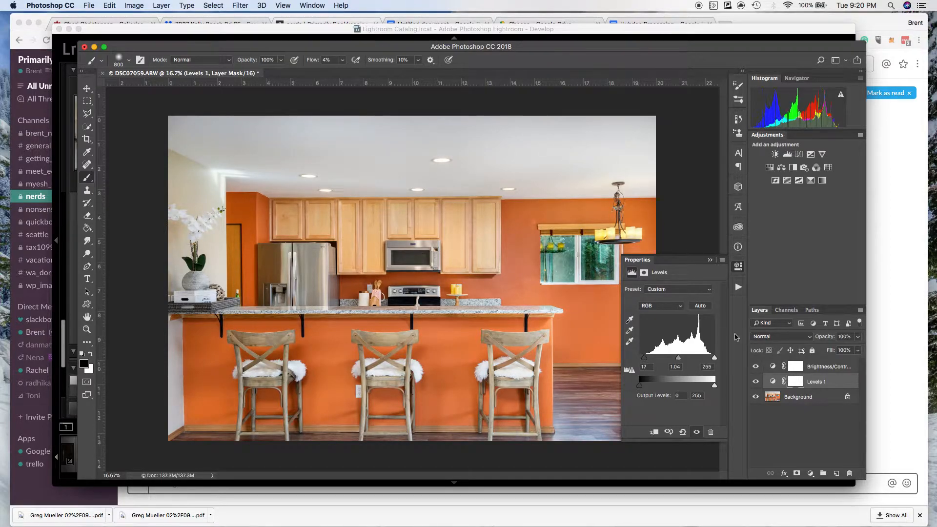
left_click(736, 268)
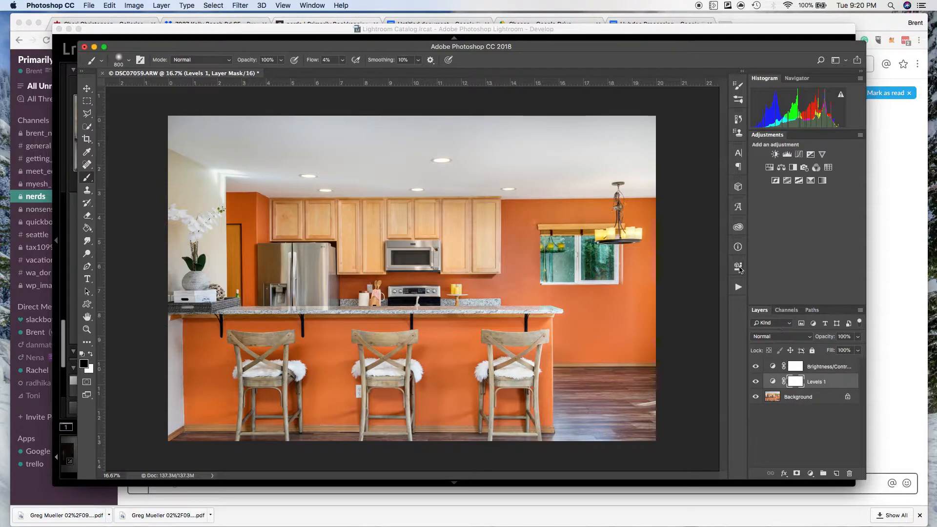
left_click(739, 268)
left_click_drag(677, 361, 680, 360)
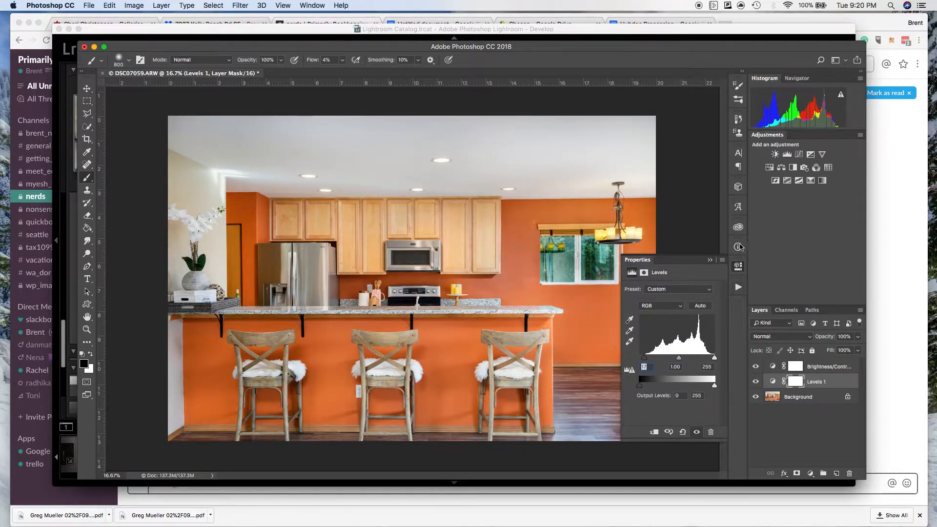
left_click(738, 268)
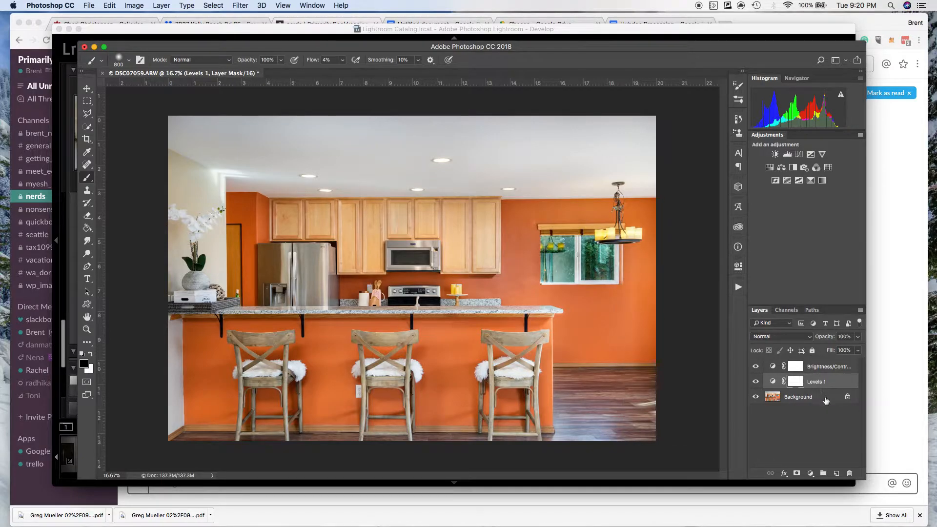
Flatten the Levels and Brightness/Contrast adjustment layers into the background layer.
right_click(826, 397)
left_click(842, 479)
right_click(827, 401)
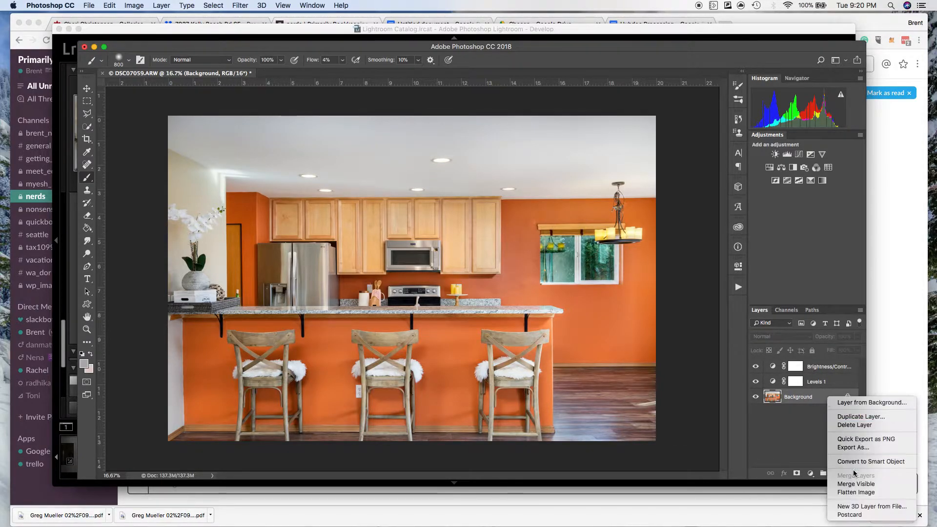
left_click(855, 492)
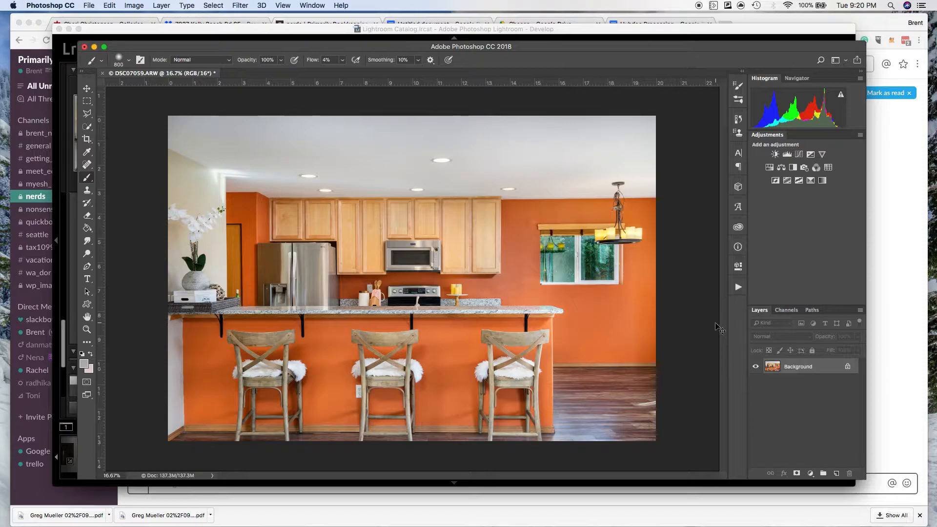
Save and close the flattened kitchen photo, and switch back to Lightroom.
key("super+s")
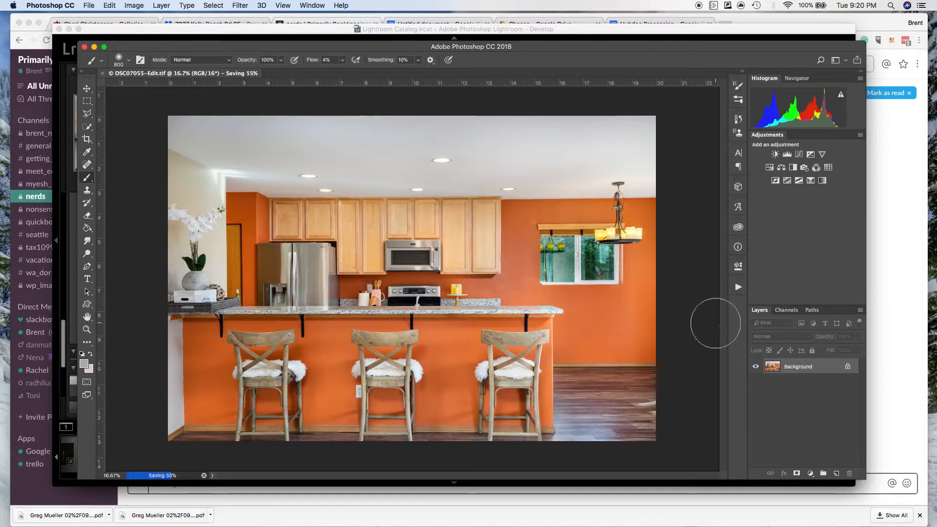
key("super+w")
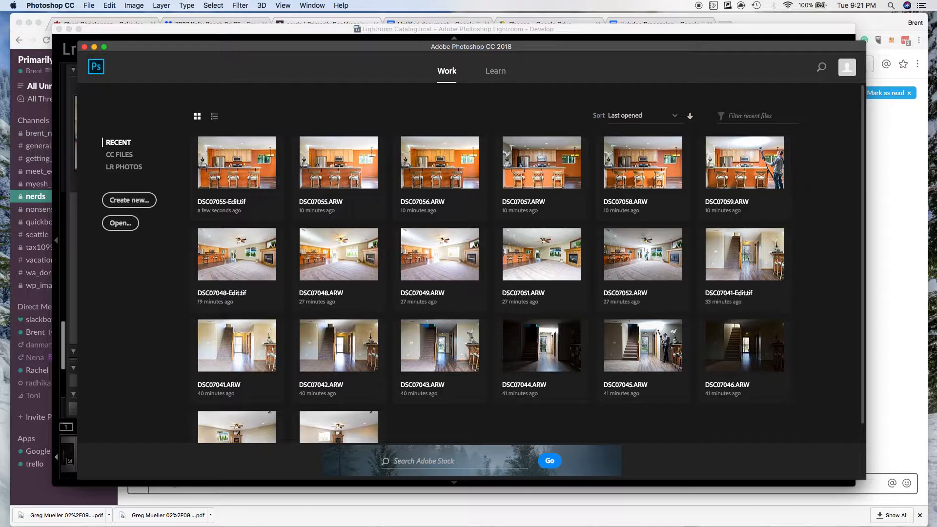
key("super+Tab")
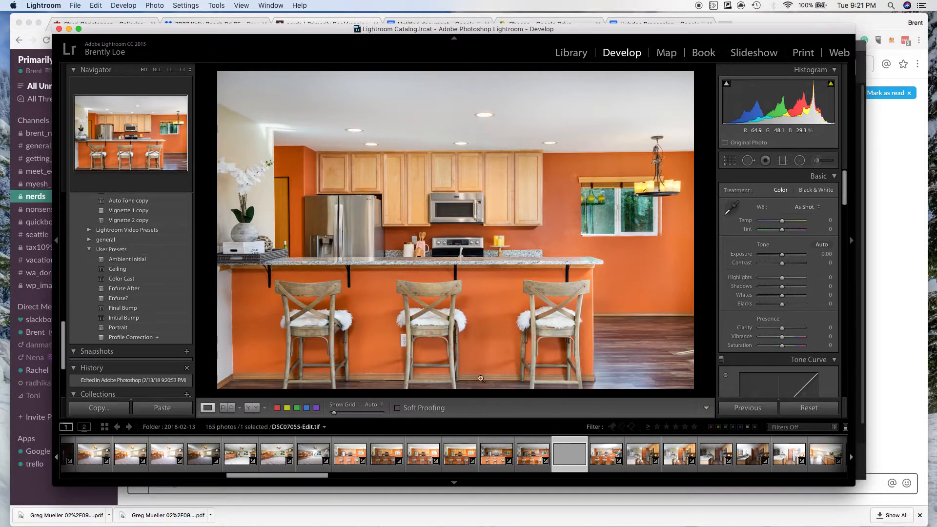
Review the original kitchen exposures DSC07057.ARW, DSC07053.ARW and DSC07055.ARW against the finished blend.
left_click(494, 464)
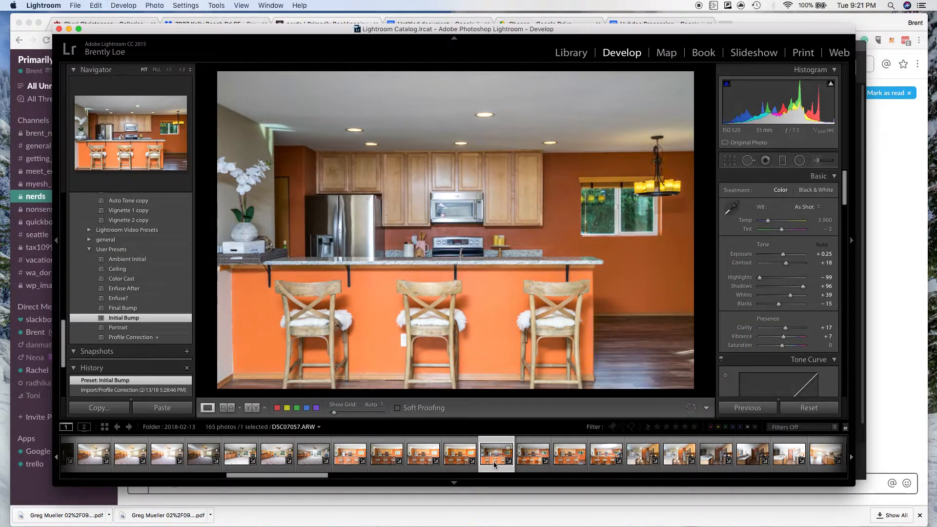
left_click(349, 458)
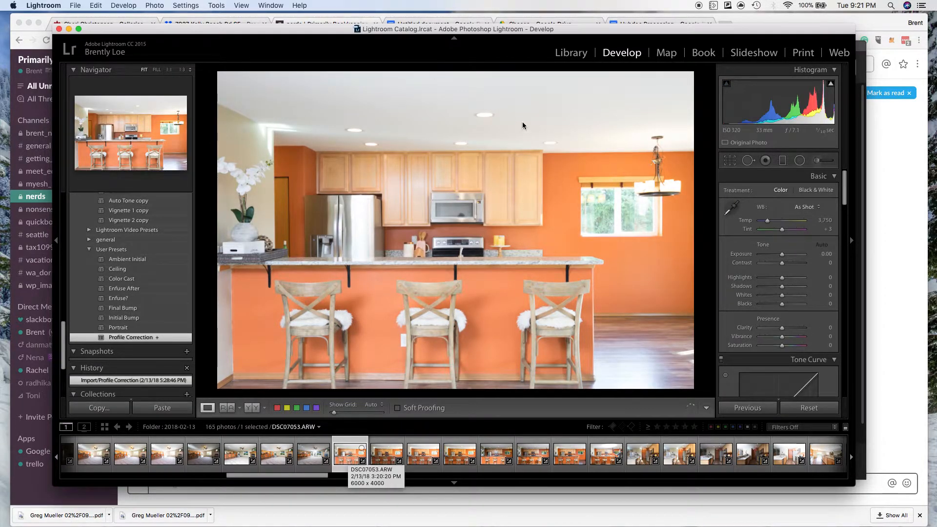
left_click(413, 453)
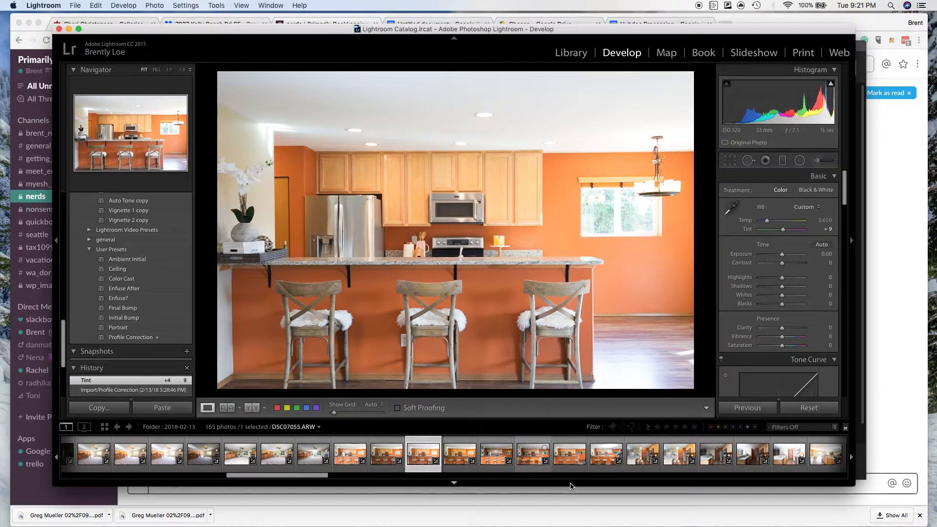
Apply the Final Bump preset to DSC07055-Edit.tif, with Clarity reduced to +10 and Contrast to +3.
left_click(570, 462)
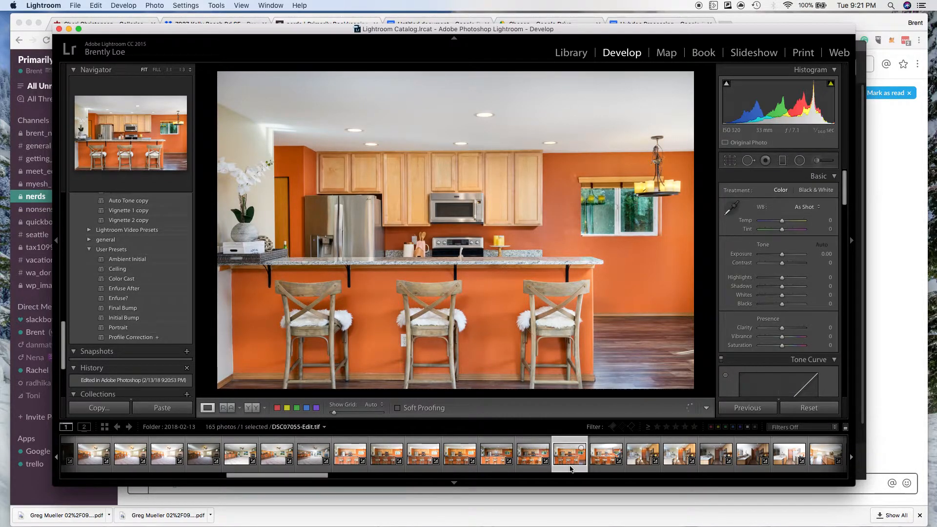
left_click(131, 309)
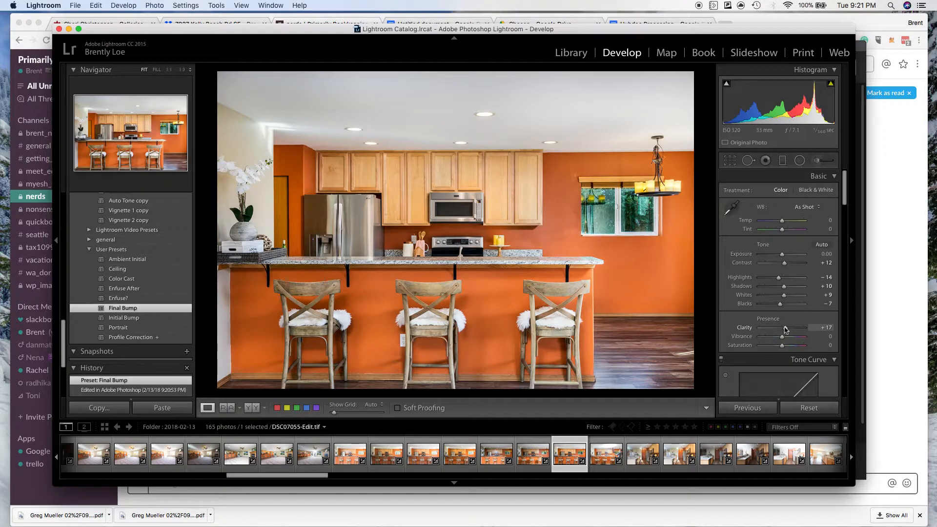
left_click_drag(786, 329, 784, 330)
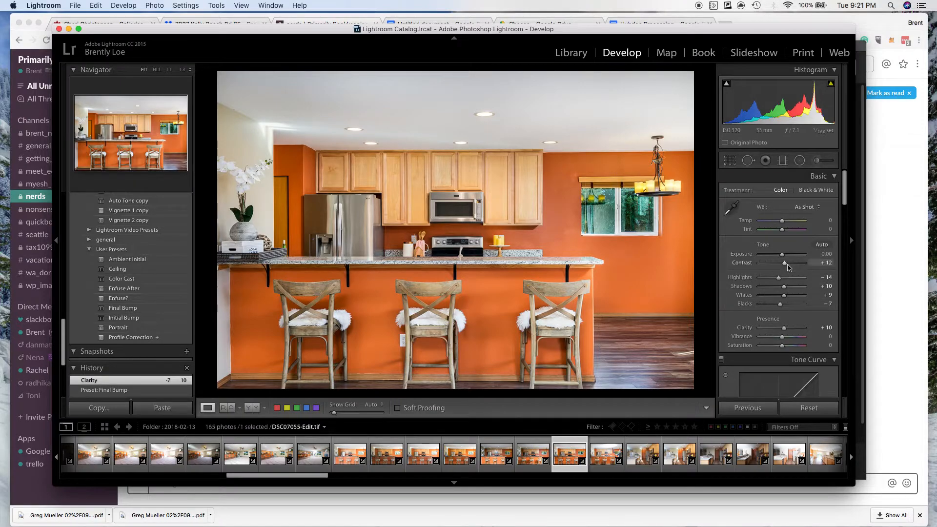
left_click_drag(785, 265, 783, 267)
Update the Upright transform settings of the edited kitchen photo.
scroll(789, 328, "down", 15)
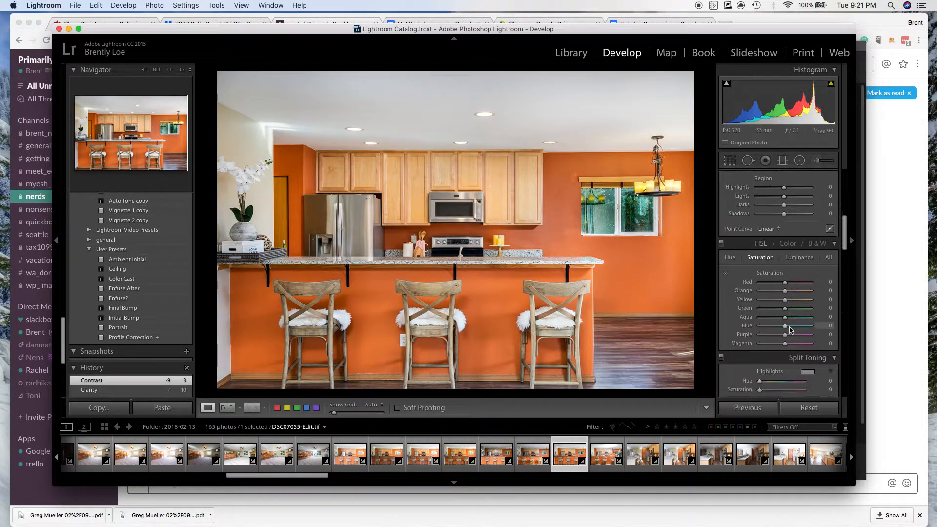
scroll(791, 330, "down", 10)
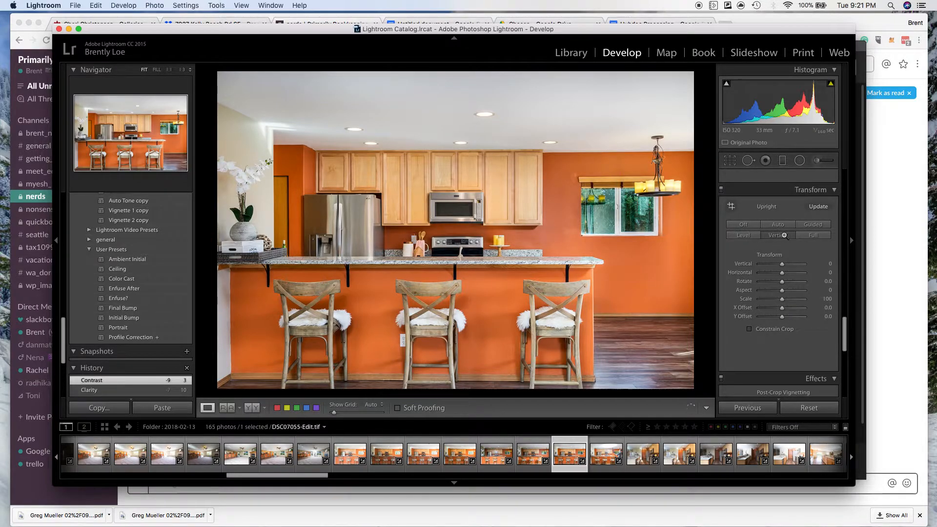
left_click(818, 207)
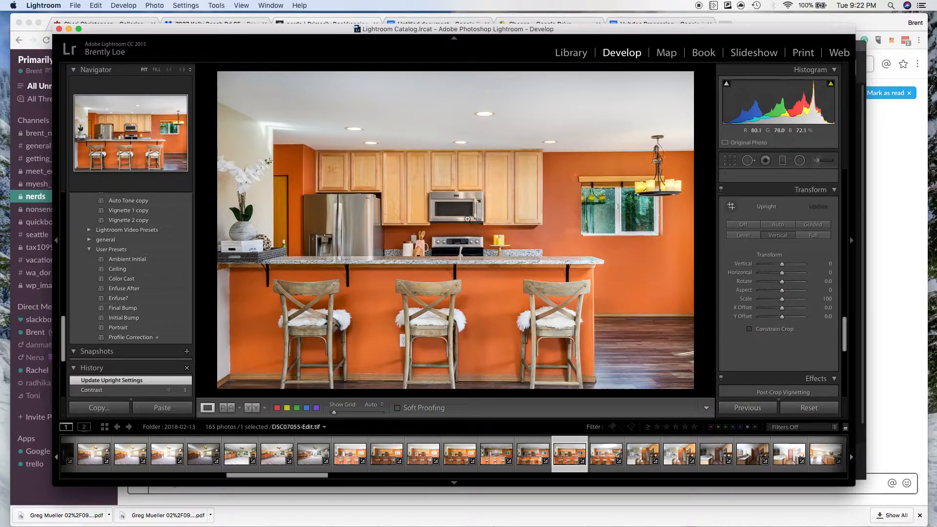
Compare the Level, Auto and Vertical Upright corrections on the kitchen photo and settle on Vertical.
left_click(751, 237)
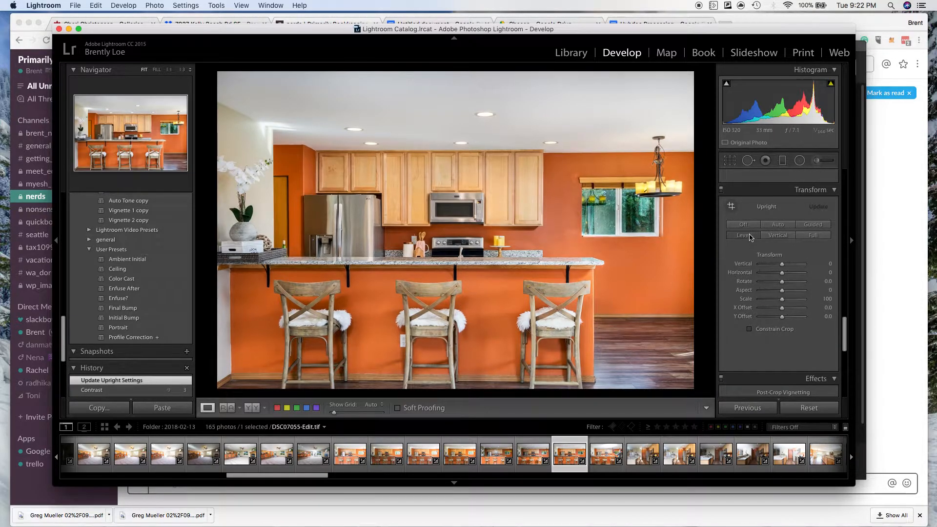
left_click(775, 228)
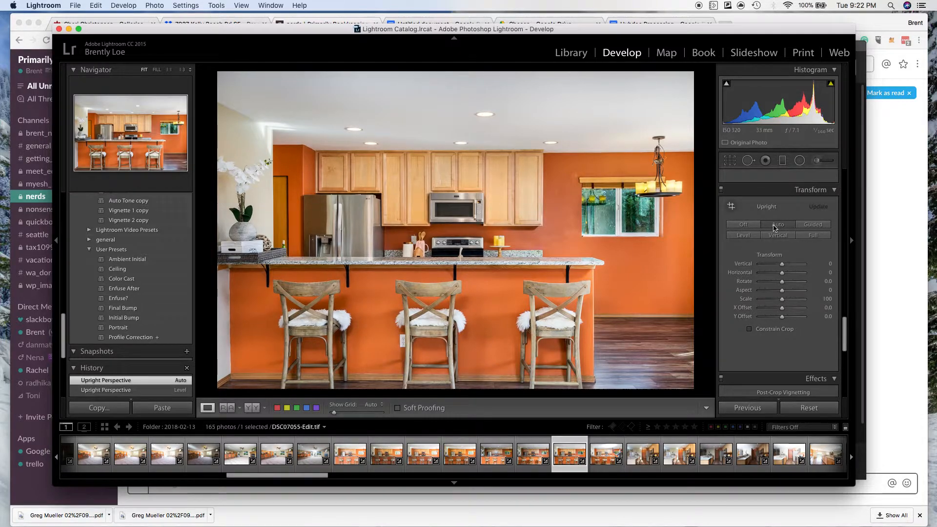
left_click(777, 237)
left_click(778, 226)
left_click(777, 236)
left_click(778, 228)
left_click(779, 235)
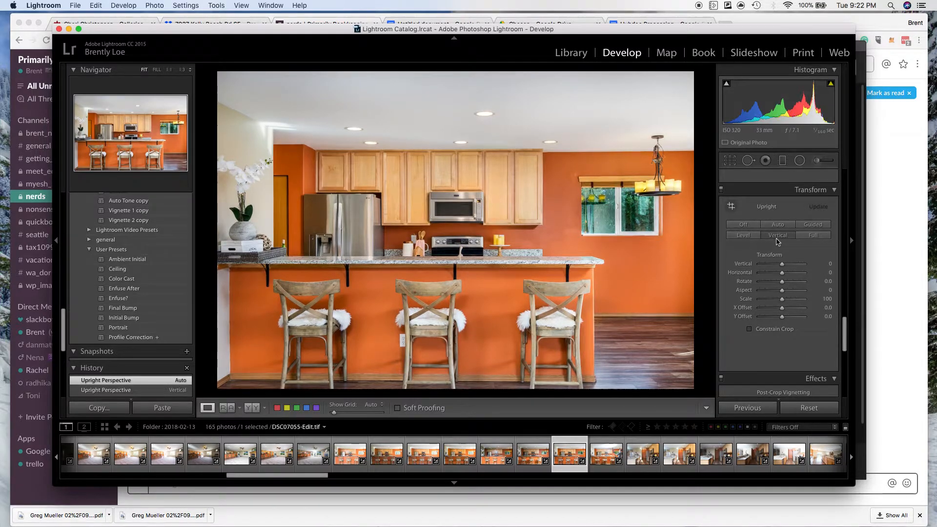
left_click(778, 226)
left_click(778, 236)
left_click(779, 227)
left_click(778, 237)
Export the finished kitchen photo with the previous export settings.
scroll(796, 276, "up", 5)
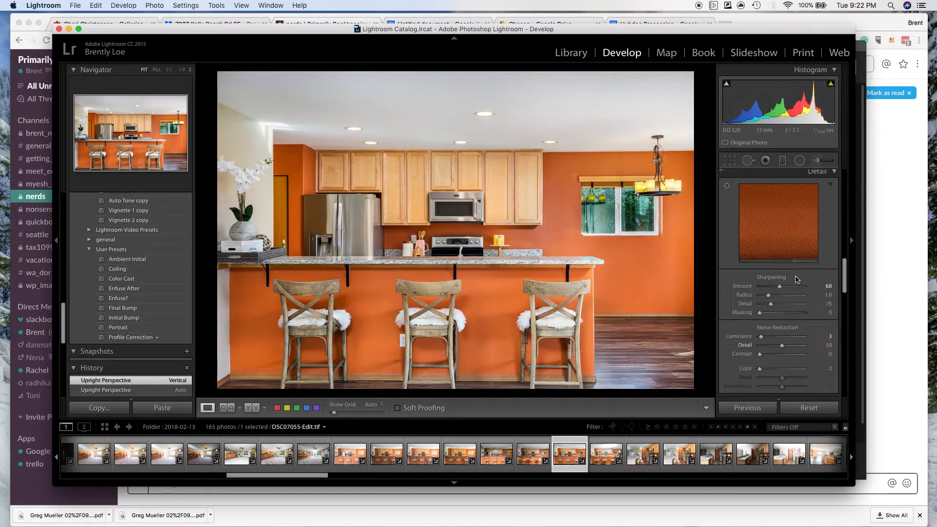
scroll(796, 278, "up", 5)
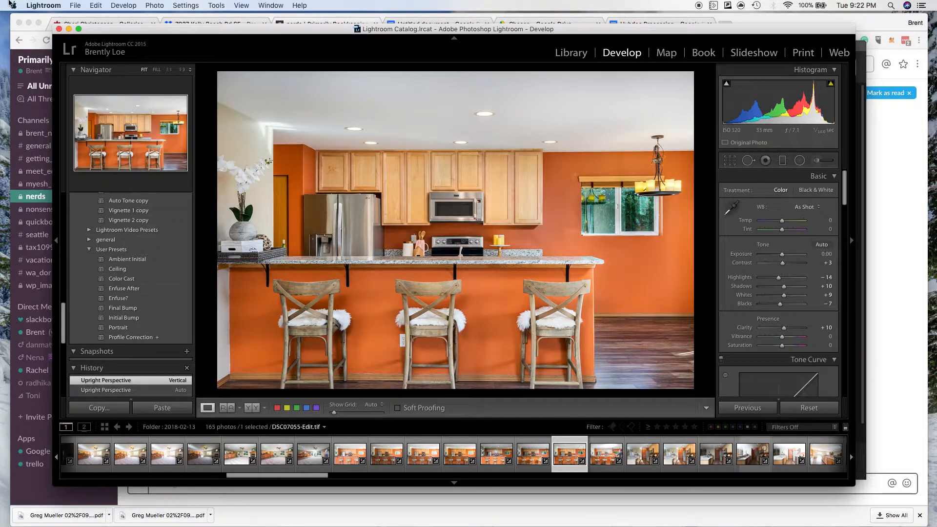
left_click(75, 6)
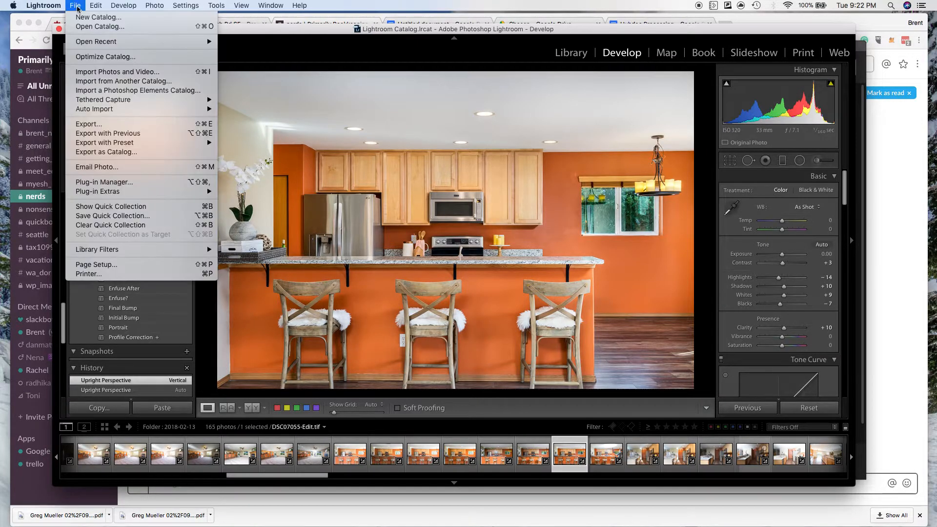
left_click(111, 135)
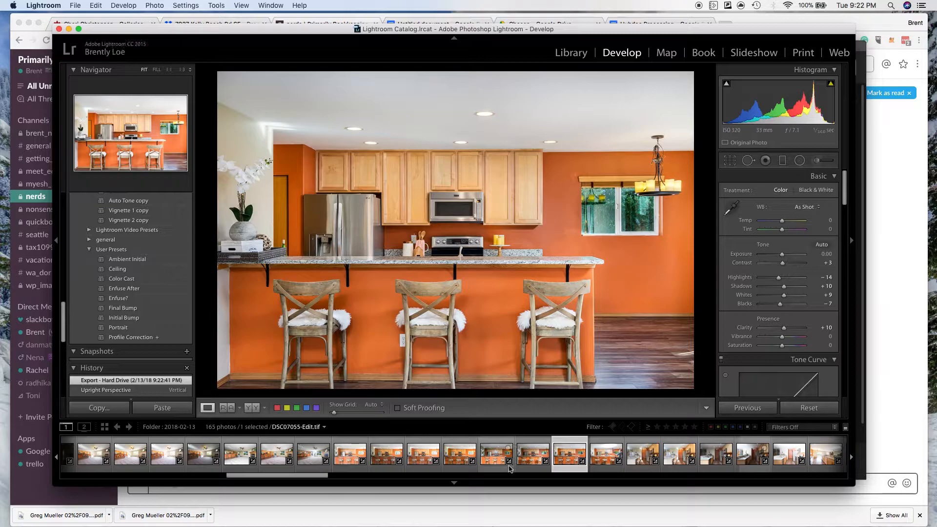
Apply the Initial Bump preset to the ambient exposures DSC07068.ARW and DSC07067.ARW, and compare the two.
left_click_drag(309, 481, 344, 479)
left_click(437, 462)
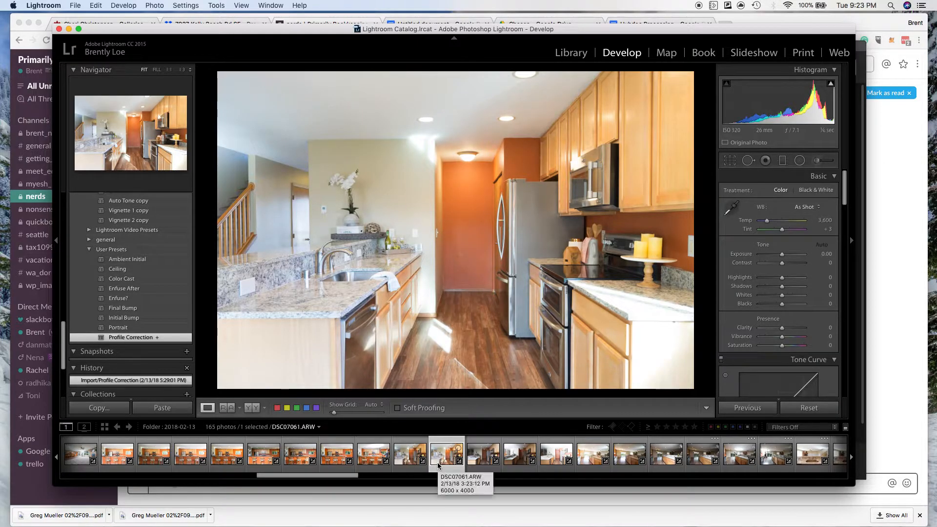
left_click(667, 464)
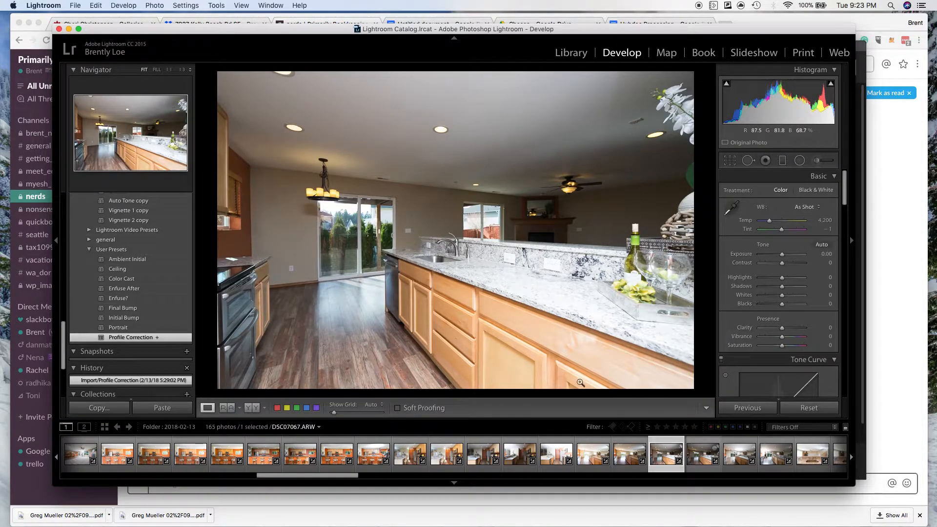
left_click(706, 462)
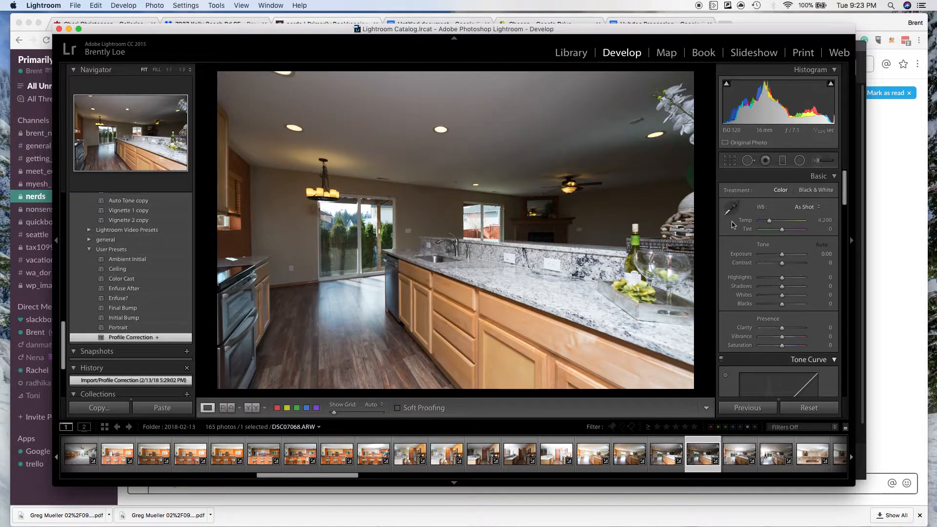
left_click(150, 318)
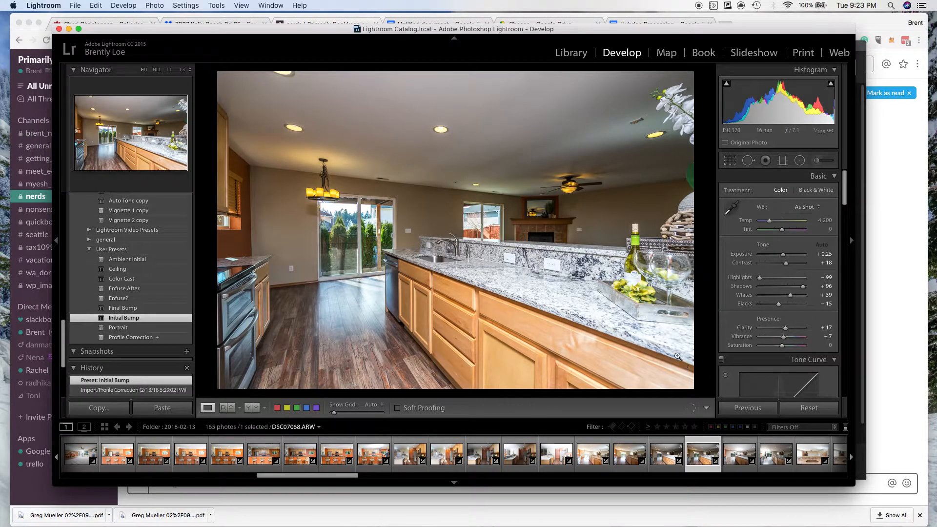
left_click(657, 465)
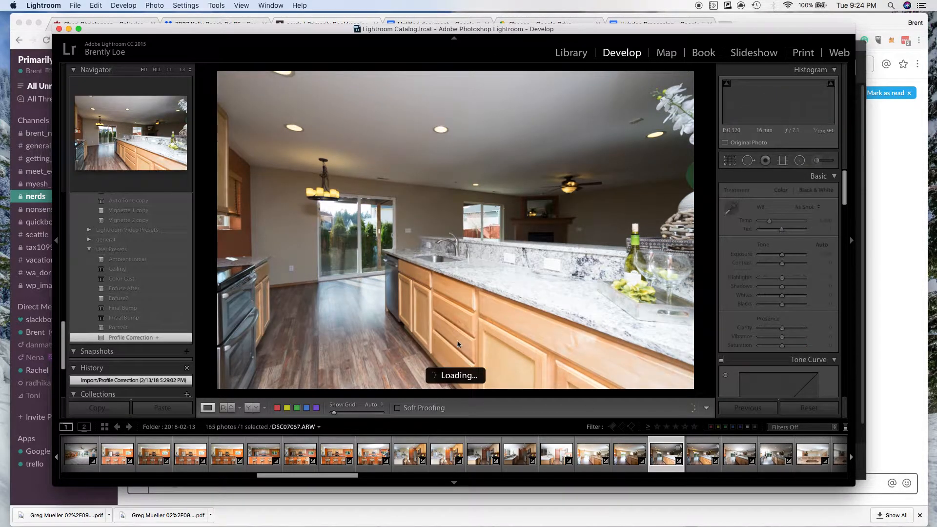
left_click(140, 320)
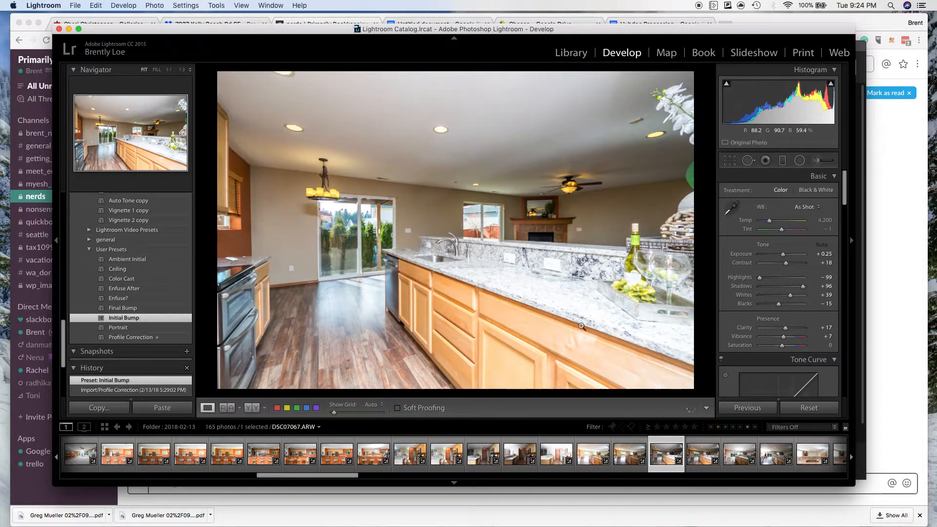
left_click(693, 456)
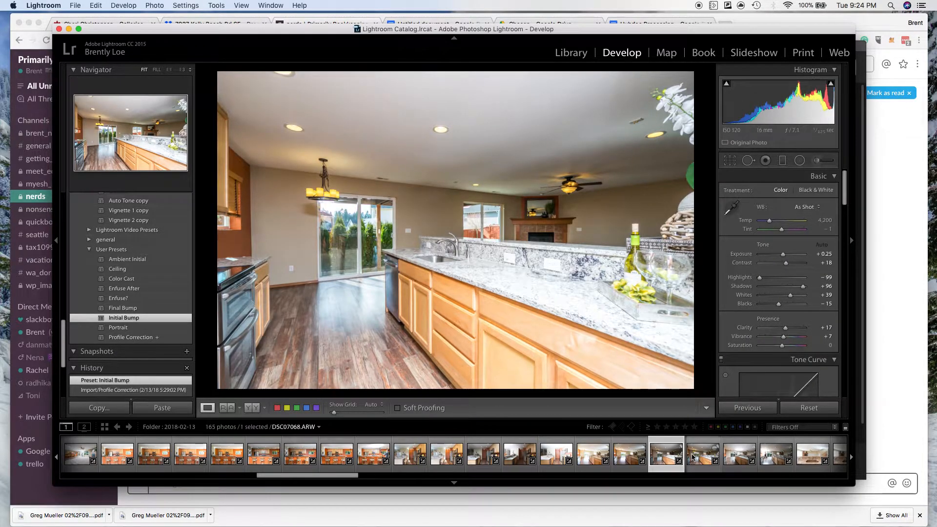
left_click(660, 457)
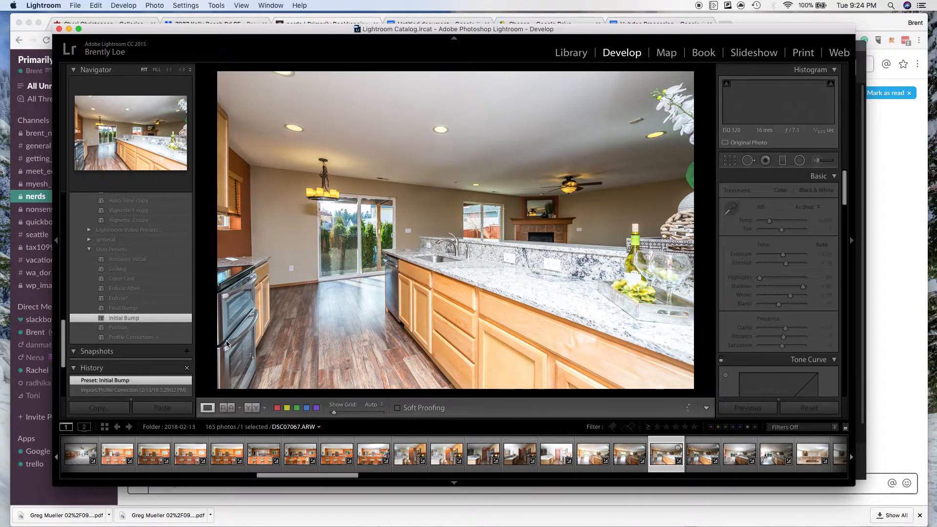
Apply the Initial Bump preset to the flash exposure DSC07069.ARW and reset its Exposure to 0.00.
left_click(735, 456)
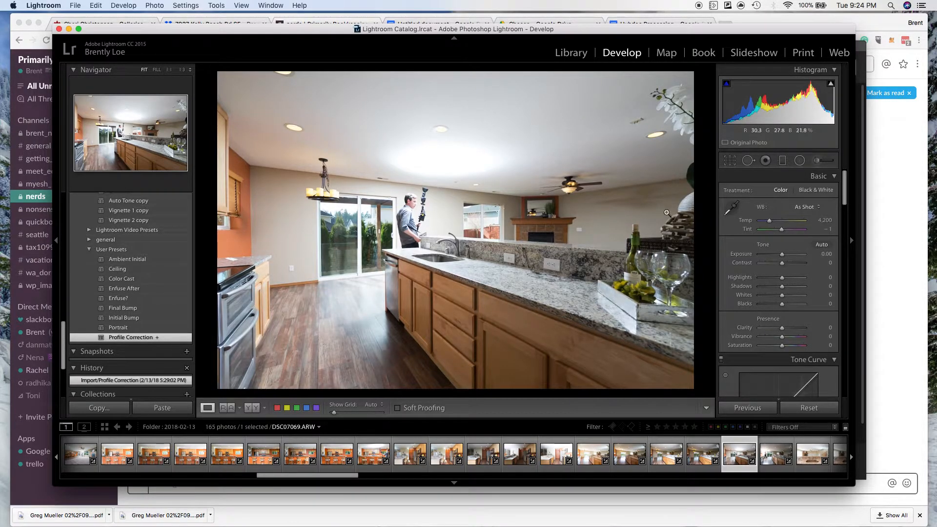
left_click(155, 319)
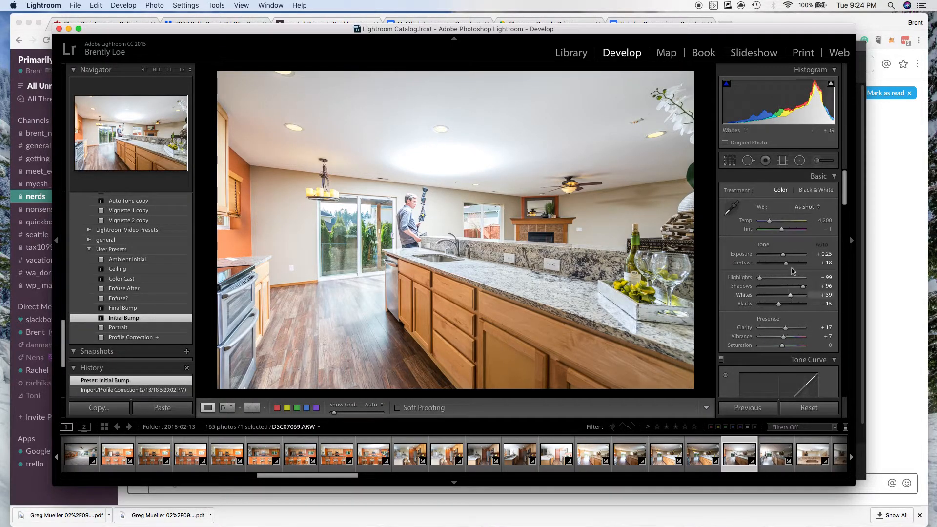
double_click(784, 255)
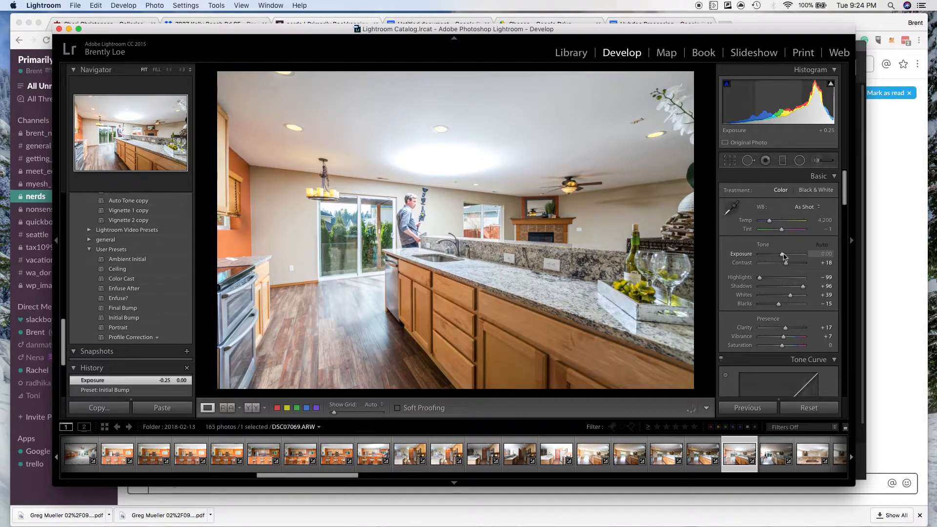
Compare the flash exposures DSC07070.ARW and DSC07069.ARW of the kitchen counter view.
left_click(773, 466)
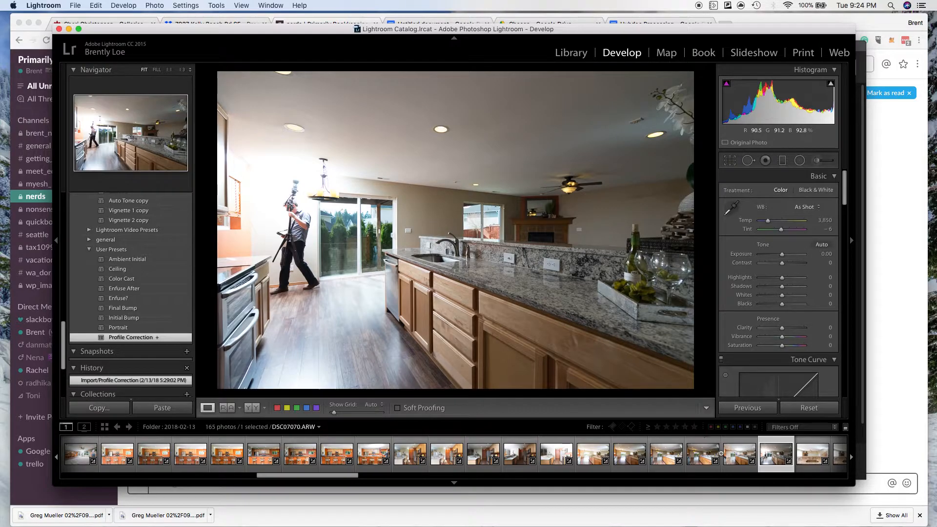
left_click(735, 465)
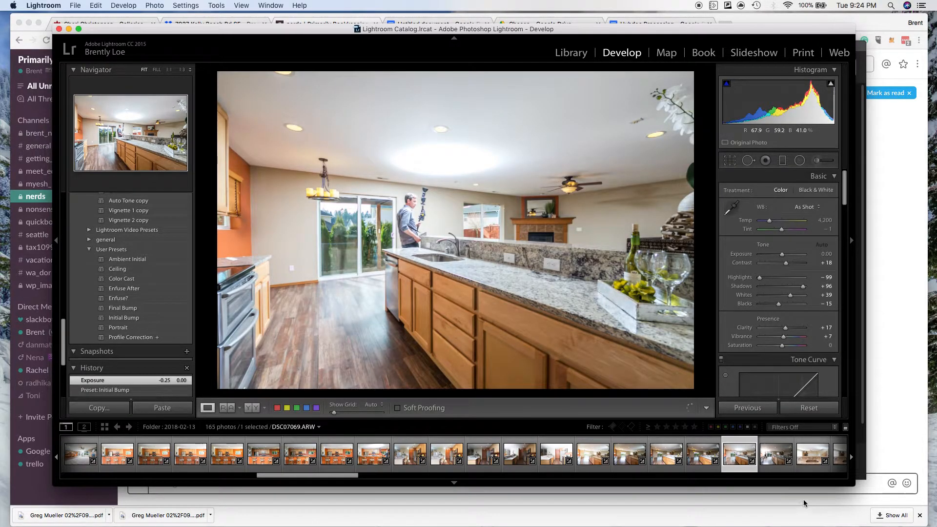
left_click(766, 460)
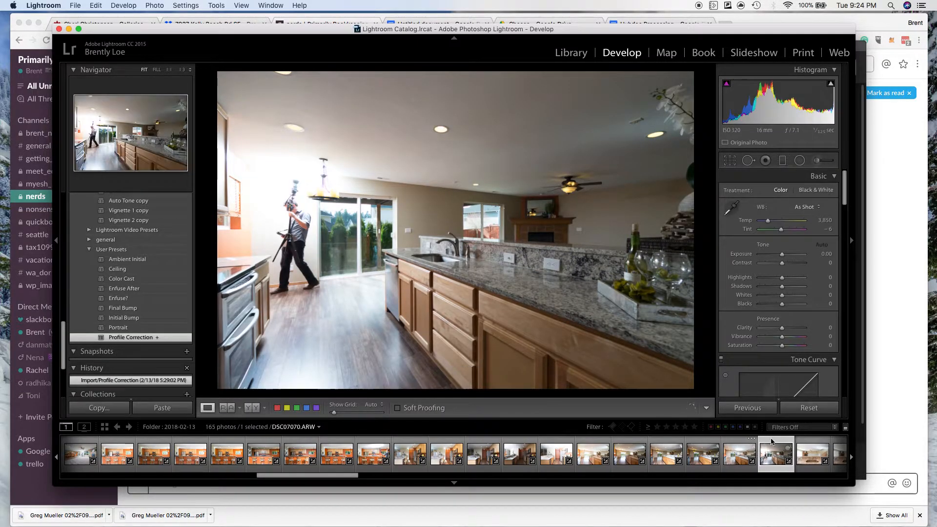
Compare the flash exposures DSC07069.ARW and DSC07070.ARW again, and apply the Initial Bump preset to DSC07070.ARW.
left_click(735, 459)
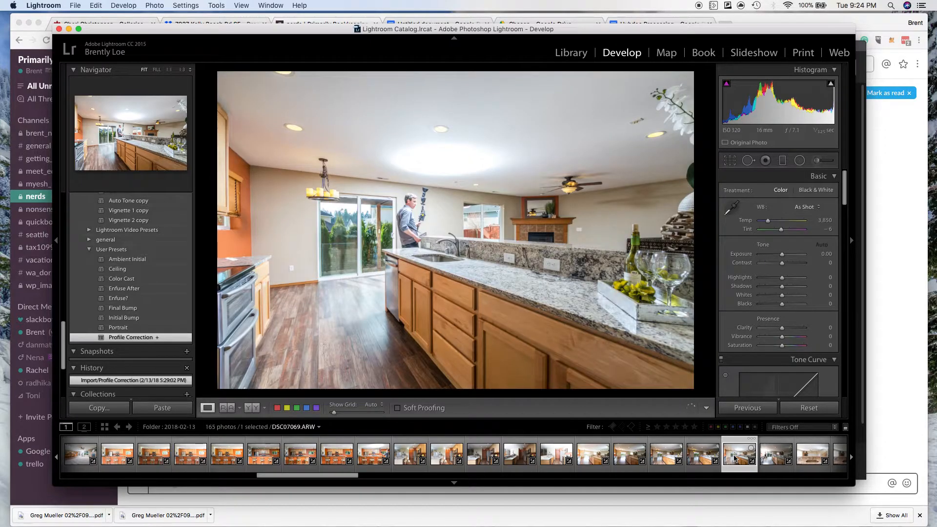
left_click(771, 465)
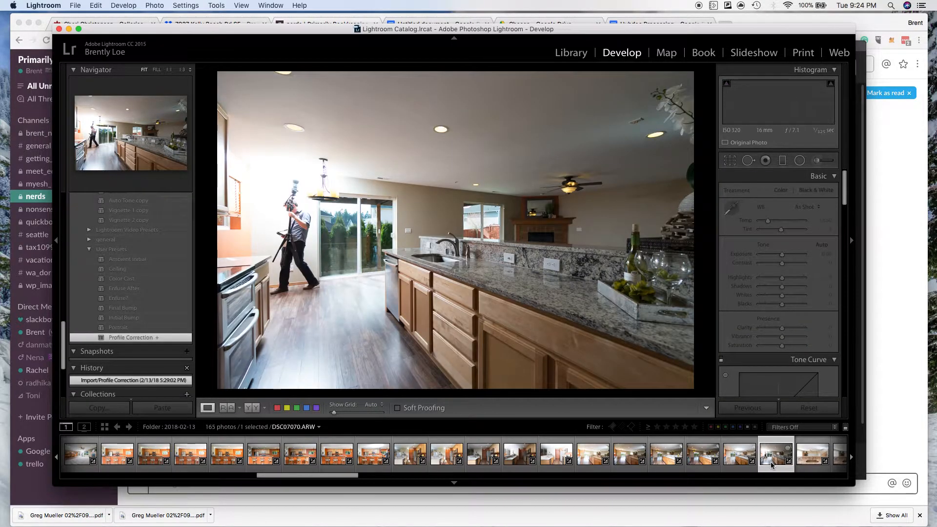
left_click(735, 461)
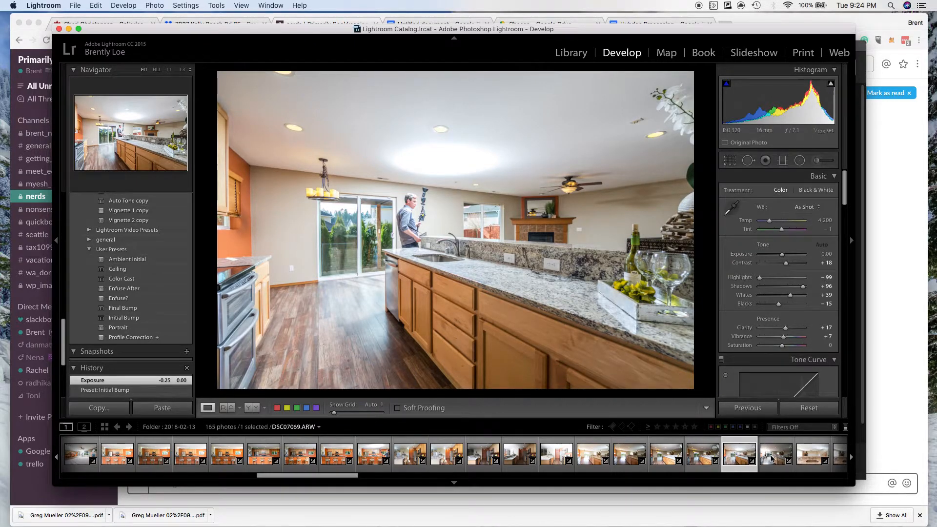
left_click(776, 456)
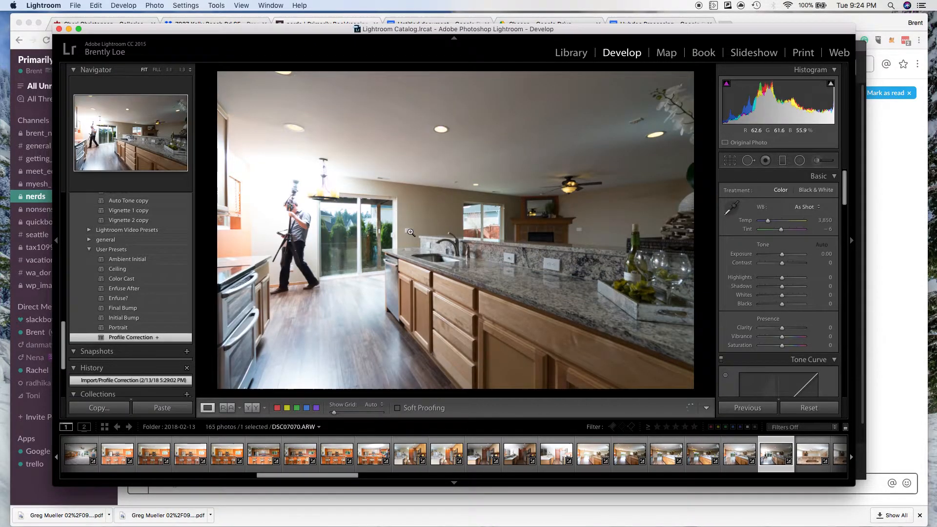
left_click(127, 319)
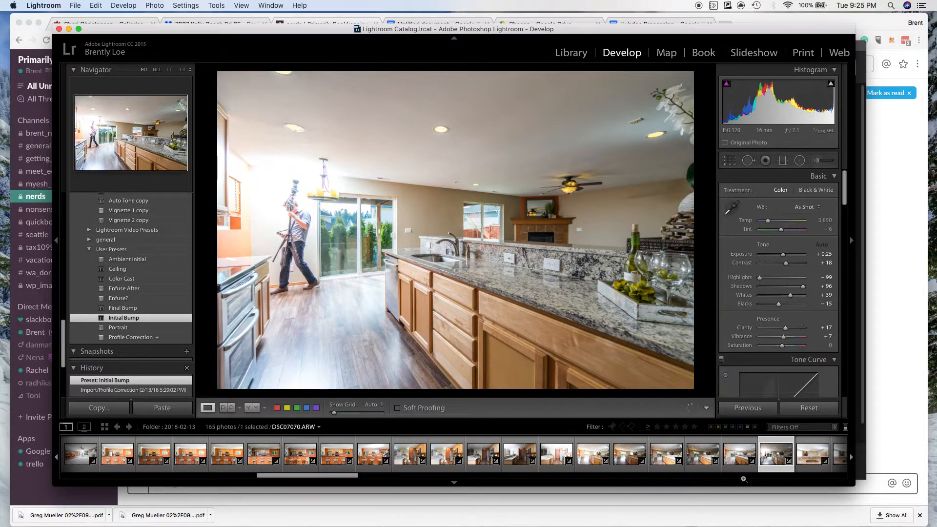
Set a custom white balance of 2,950 temperature and +11 tint on DSC07065.ARW by sampling neutral areas in the photo.
left_click(586, 461)
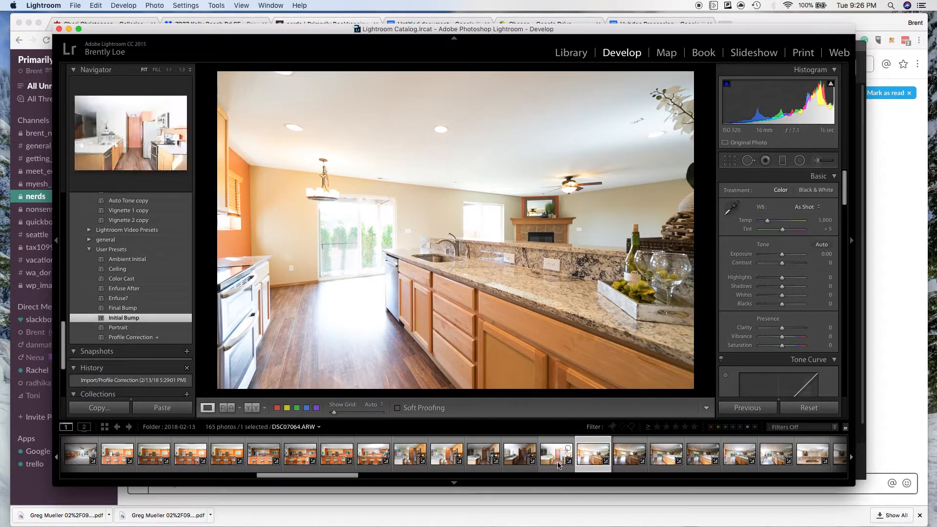
left_click(732, 210)
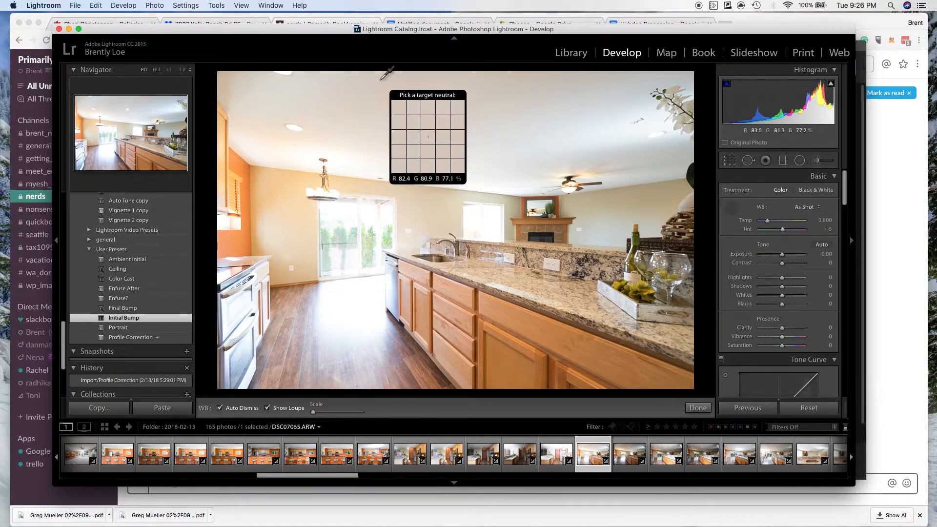
left_click(382, 108)
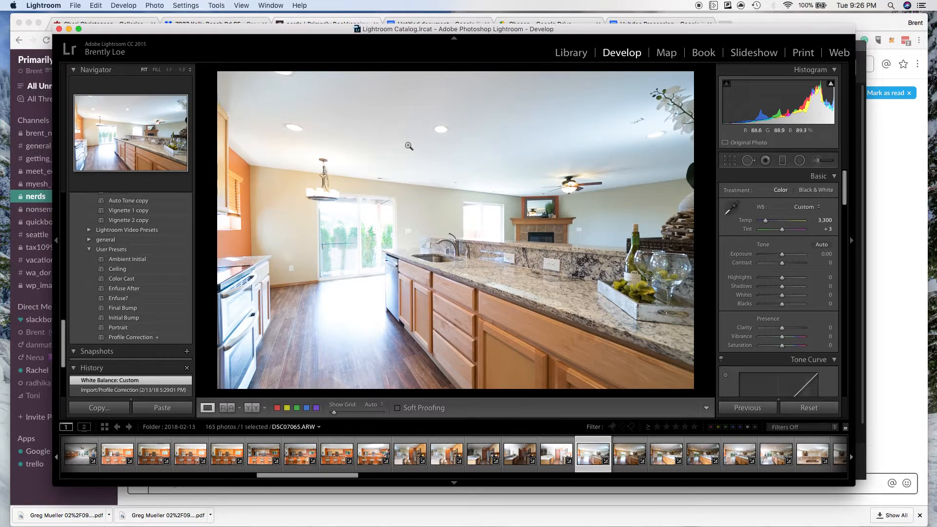
left_click(730, 210)
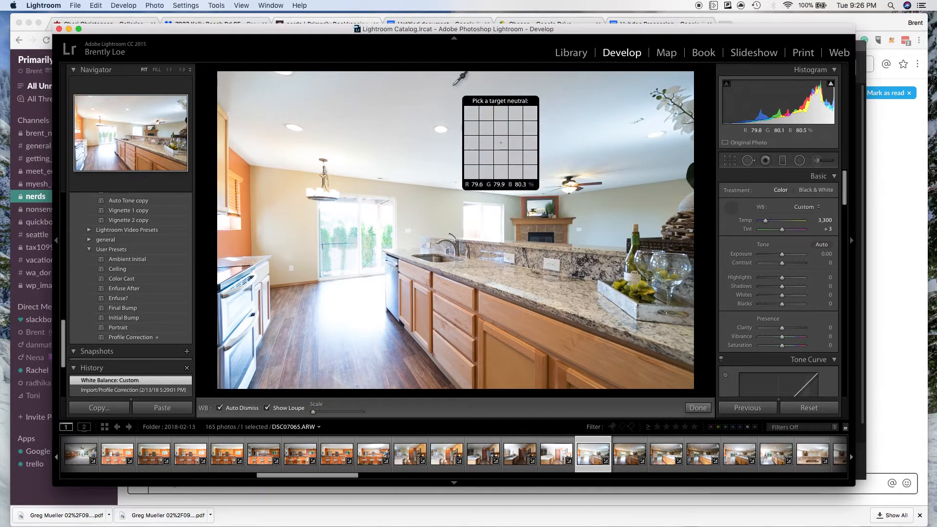
left_click(475, 82)
key("w")
left_click(290, 146)
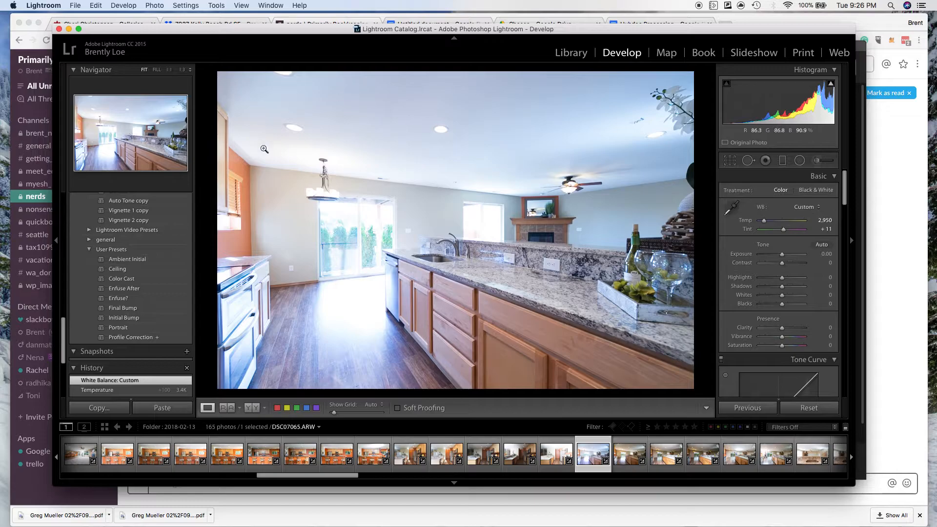
Reduce the Blue saturation of DSC07065.ARW to -100 and set its color temperature to 3,207.
scroll(778, 328, "down", 10)
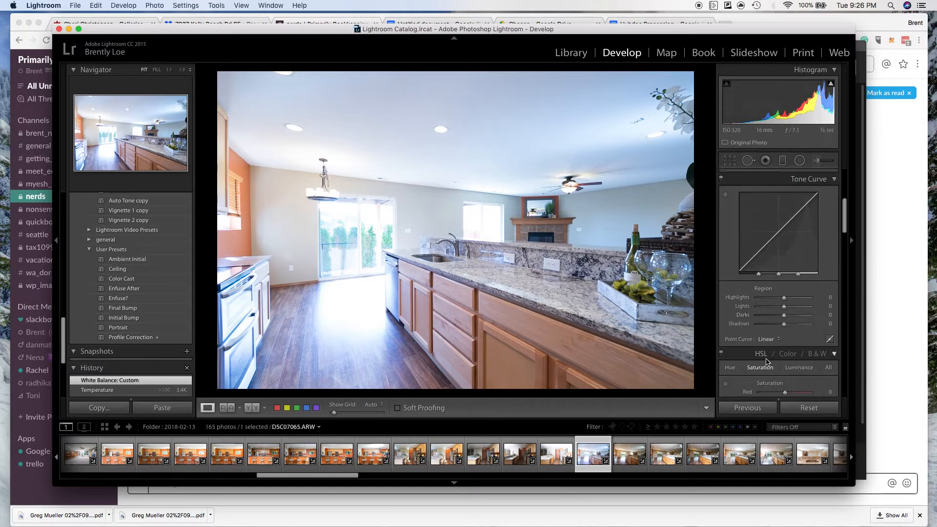
left_click_drag(780, 303, 699, 307)
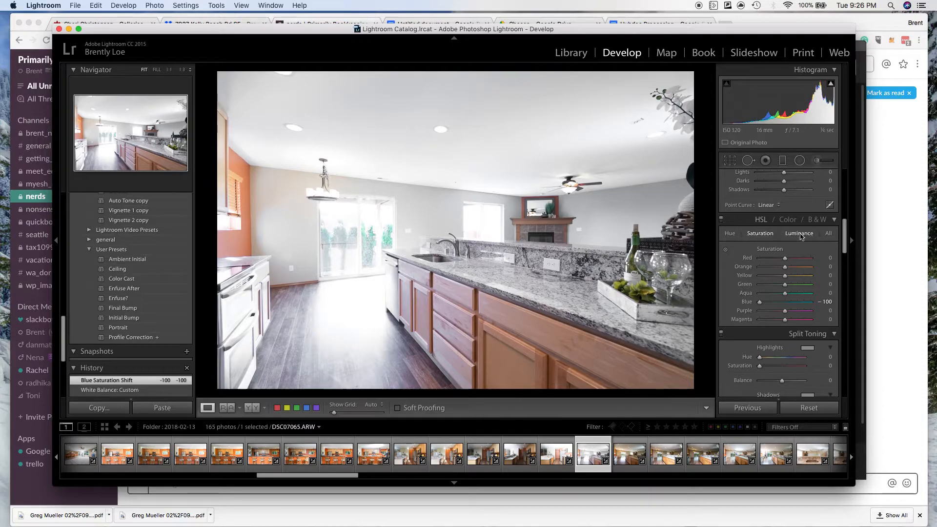
scroll(767, 226, "up", 5)
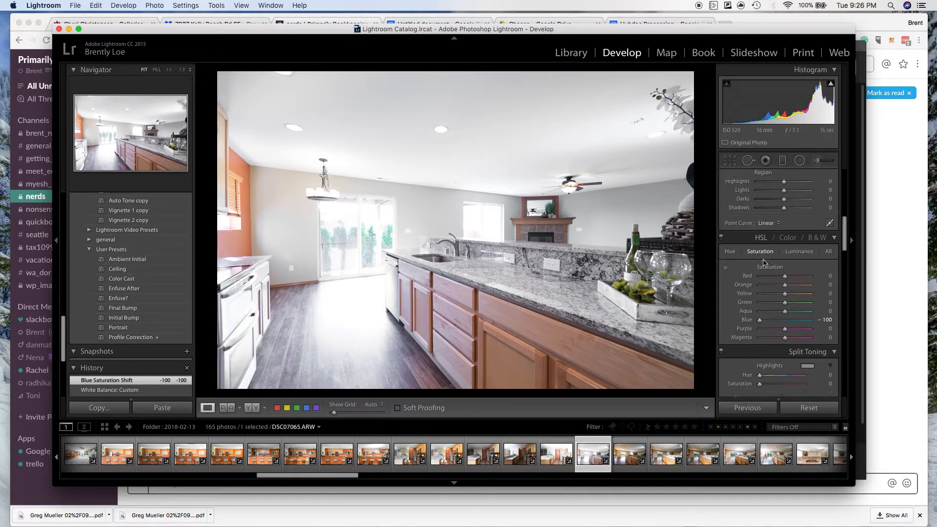
scroll(764, 266, "up", 8)
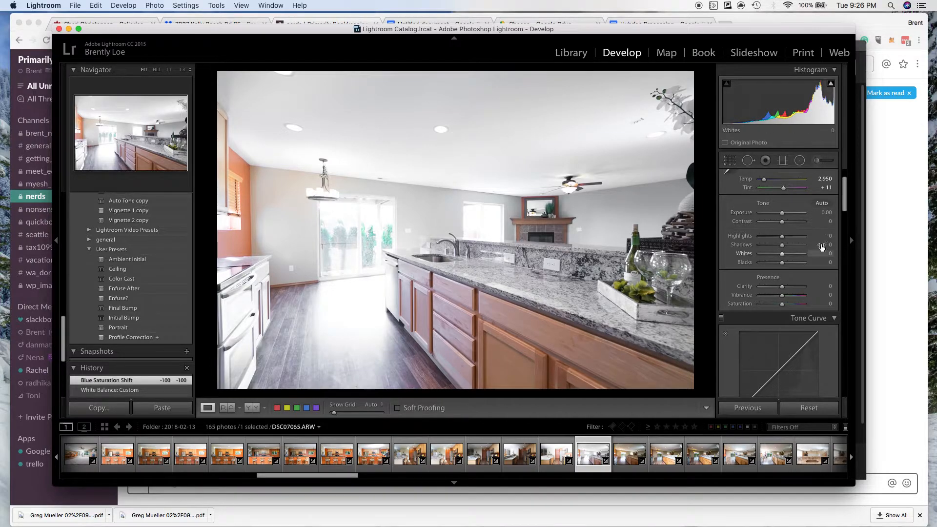
scroll(781, 248, "up", 2)
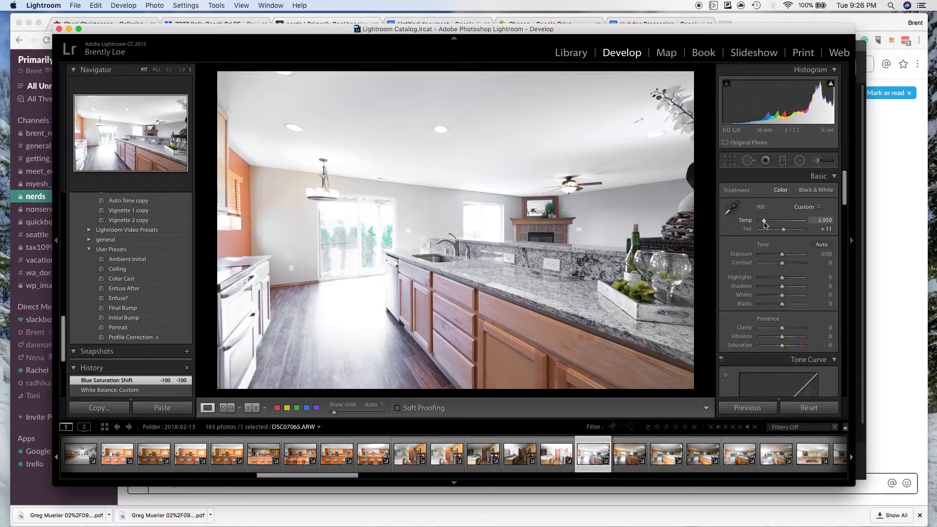
left_click_drag(765, 224, 765, 224)
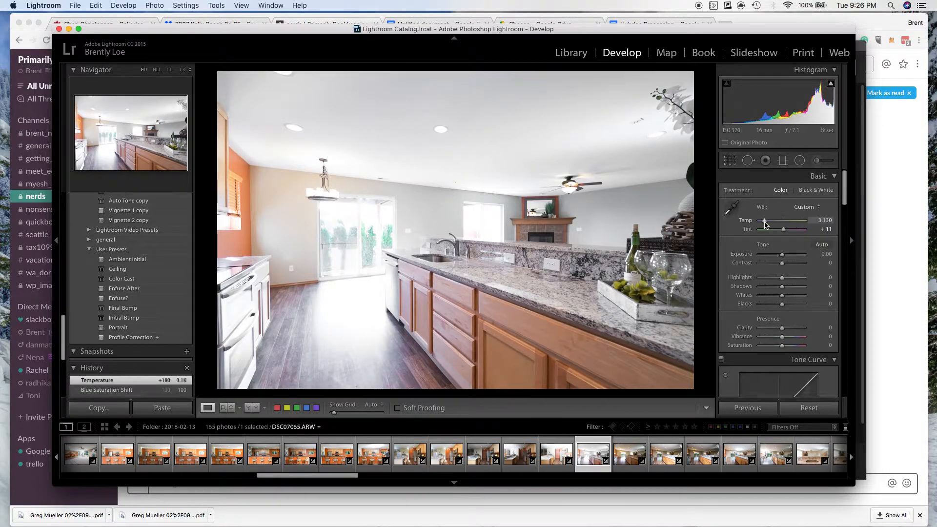
left_click_drag(765, 225, 765, 224)
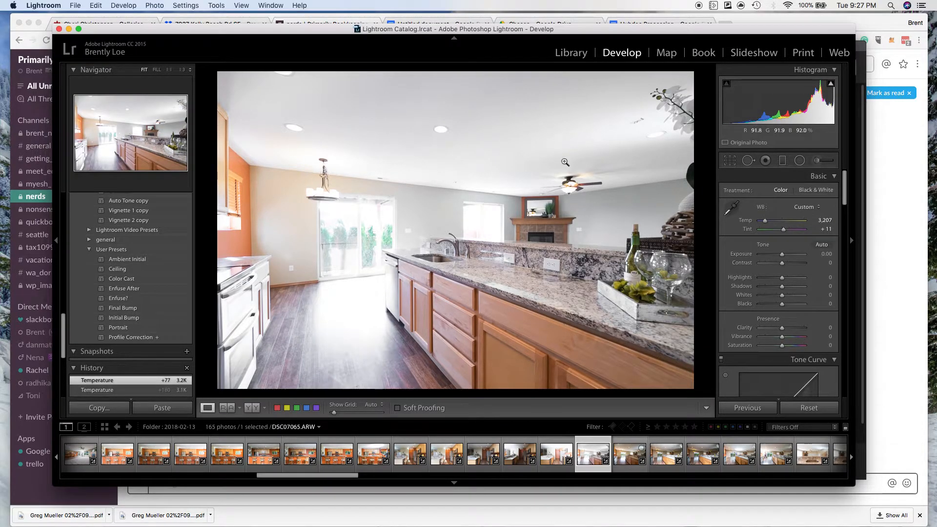
Set DSC07066.ARW's Exposure to +0.70 and lower its Orange saturation to -28 and Yellow saturation to -27.
left_click(622, 456)
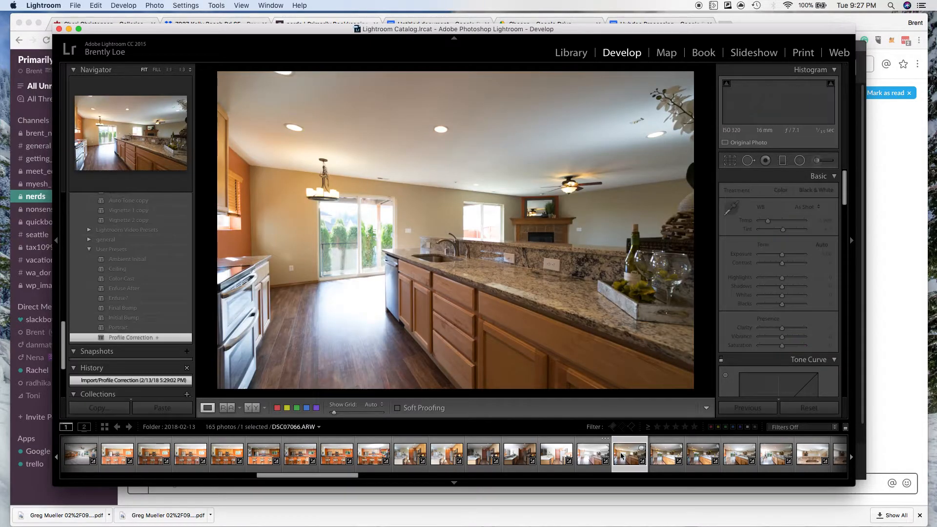
left_click(792, 255)
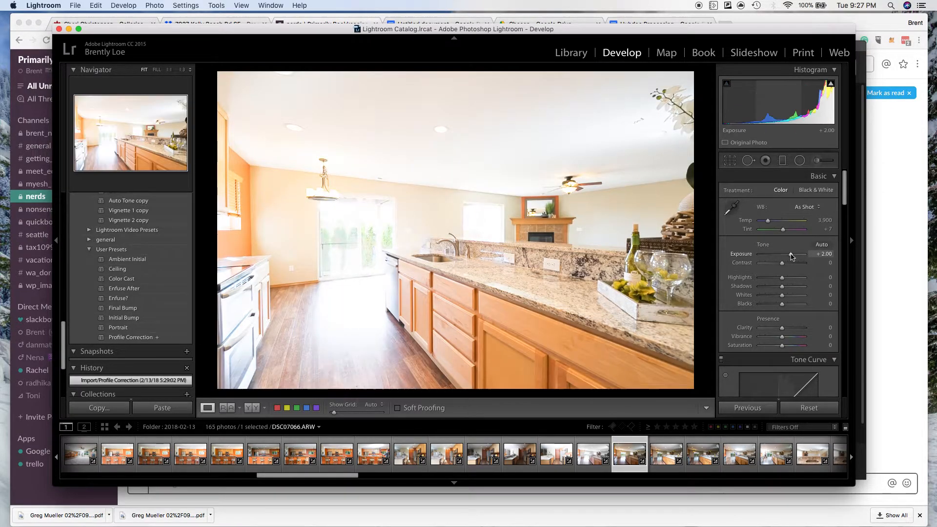
left_click_drag(782, 256, 788, 258)
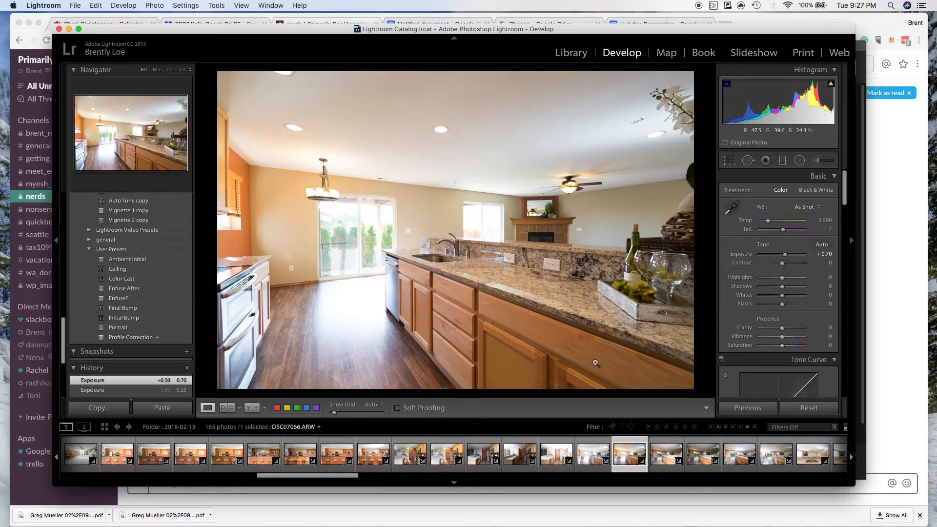
scroll(784, 290, "down", 8)
left_click_drag(784, 329, 779, 338)
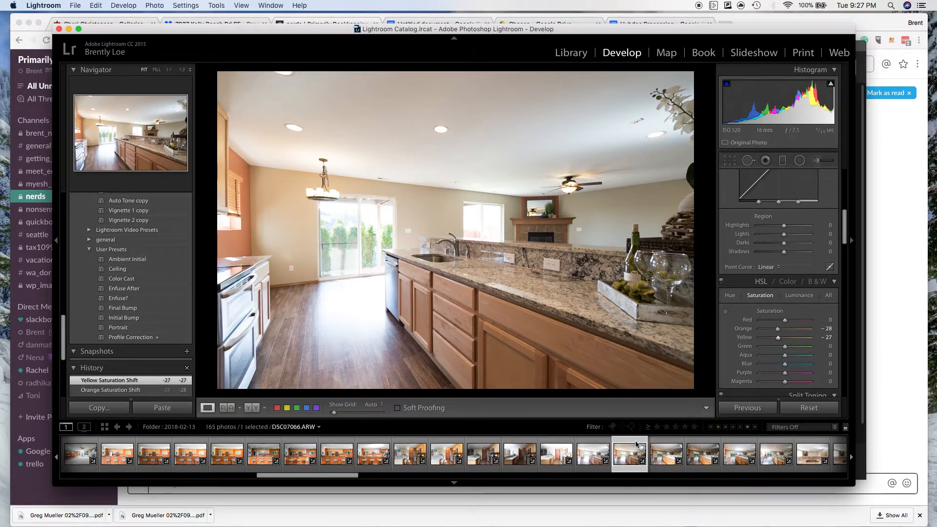
Select the six exposures DSC07065.ARW through DSC07070.ARW and open them as layers in Photoshop.
left_click(594, 458)
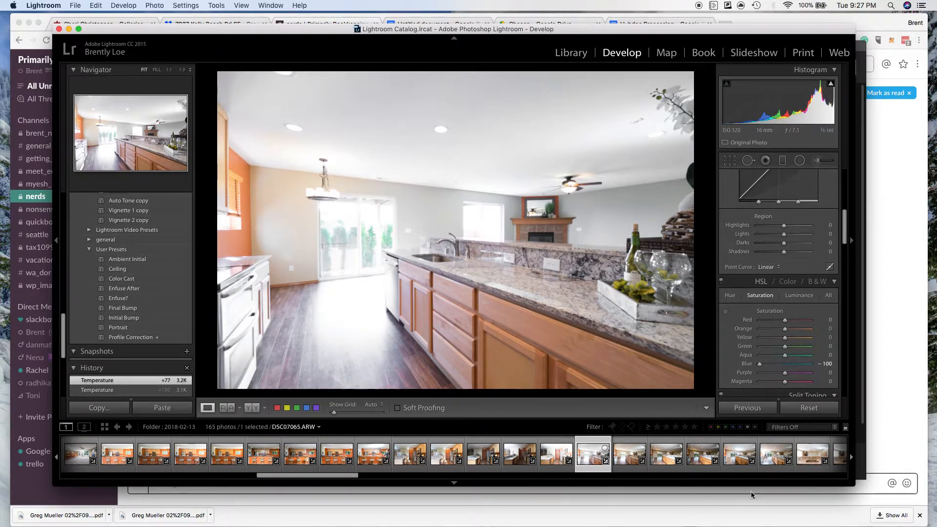
left_click(772, 454, "shift")
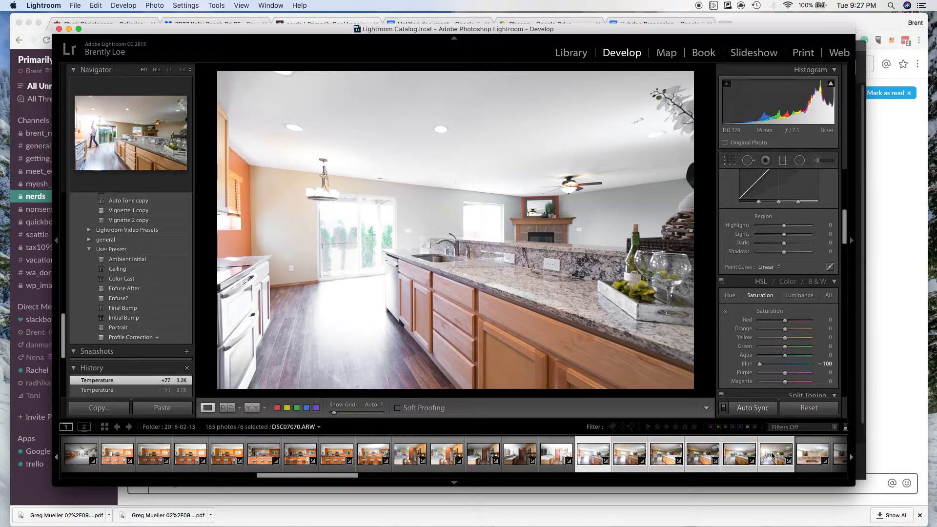
right_click(772, 455)
mouse_move(819, 309)
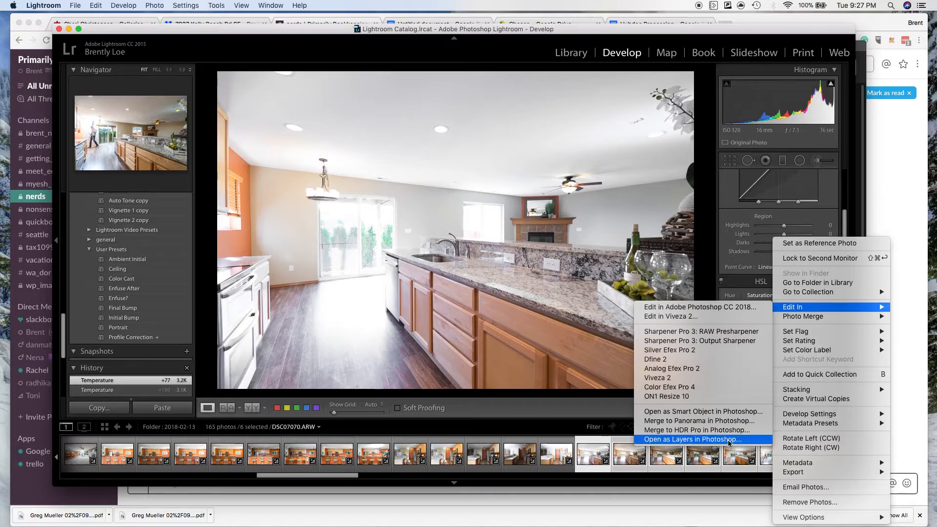
left_click(731, 457)
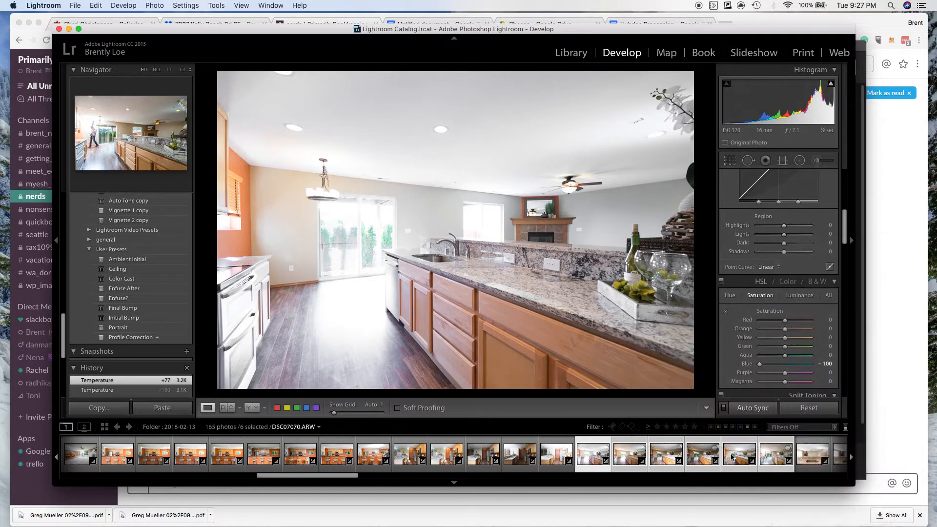
right_click(732, 457)
mouse_move(764, 307)
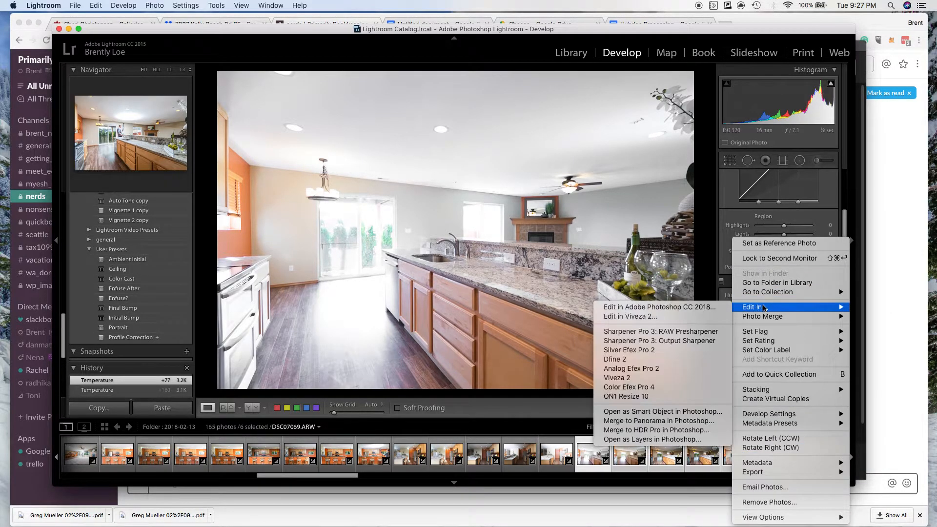
left_click(683, 440)
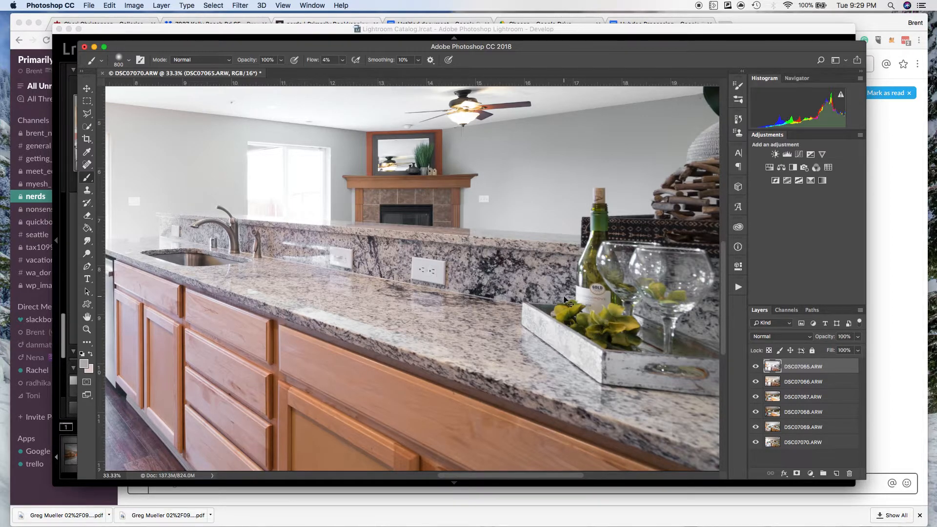
Hide the layers DSC07065.ARW and DSC07066.ARW, and move DSC07066.ARW to the top of the layer stack.
scroll(564, 296, "down", 1)
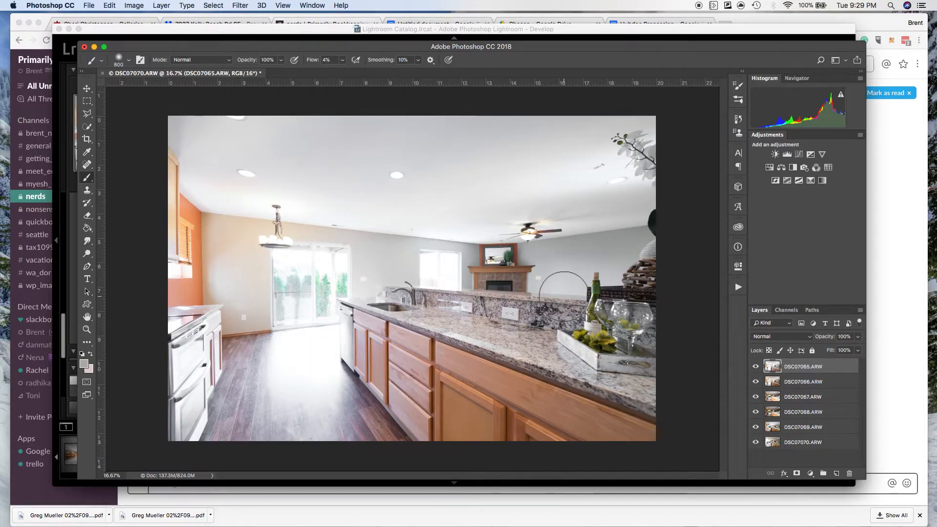
left_click(756, 366)
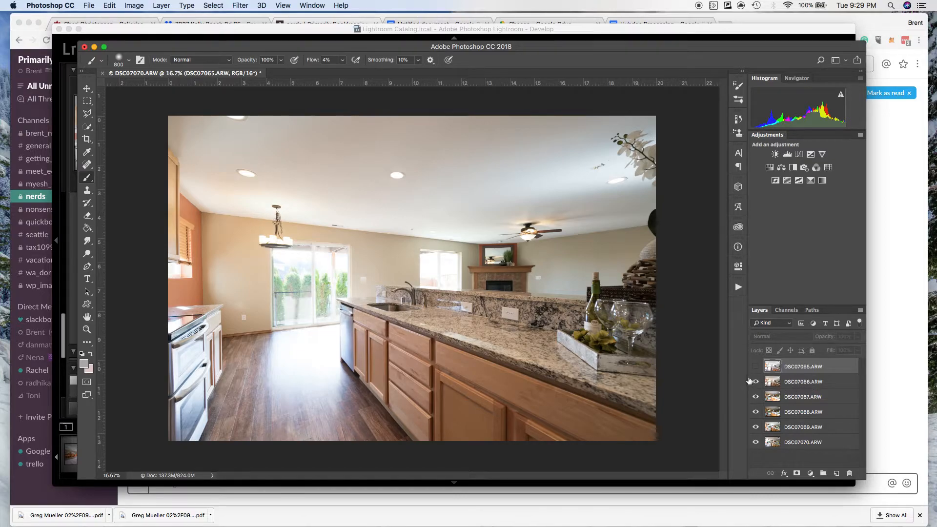
left_click(758, 382)
left_click_drag(760, 384, 760, 372)
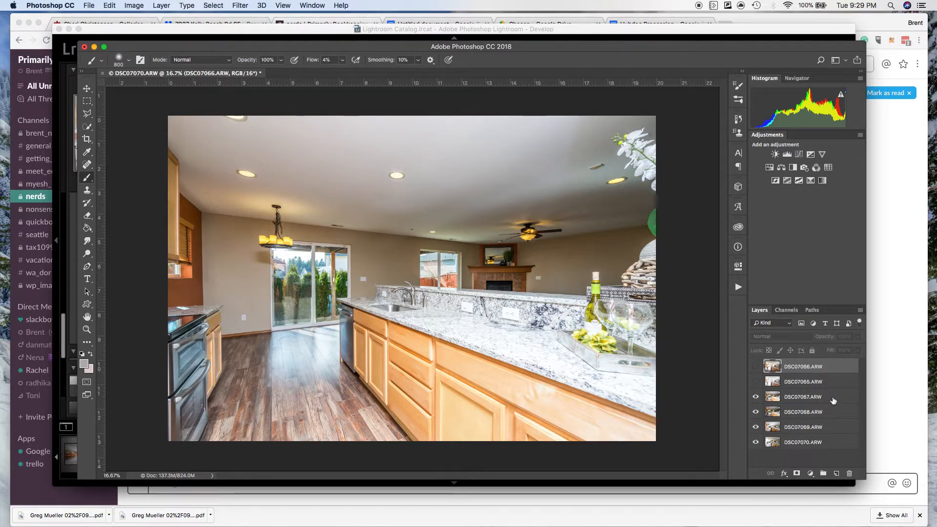
Reorder the lower layers so DSC07070.ARW sits above DSC07069.ARW, followed by DSC07067.ARW and DSC07068.ARW at the bottom.
left_click_drag(824, 402, 829, 450)
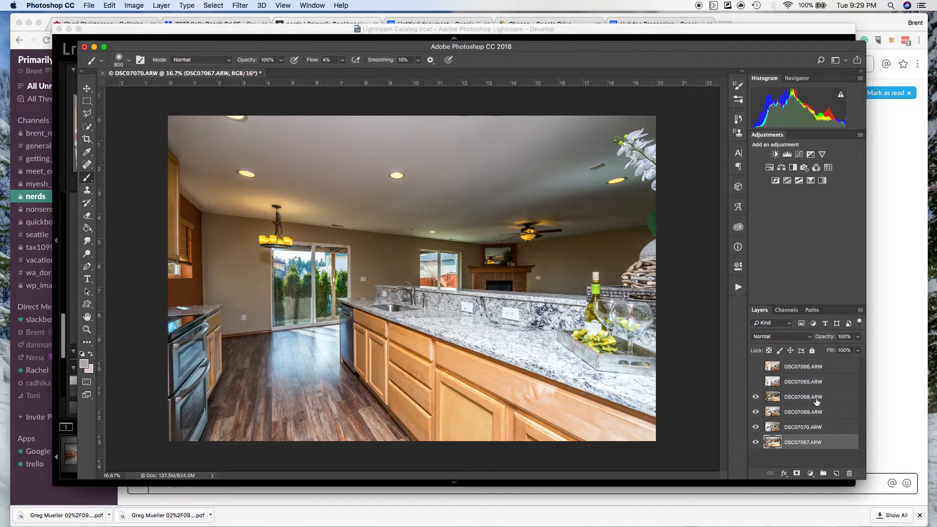
left_click_drag(816, 404, 809, 453)
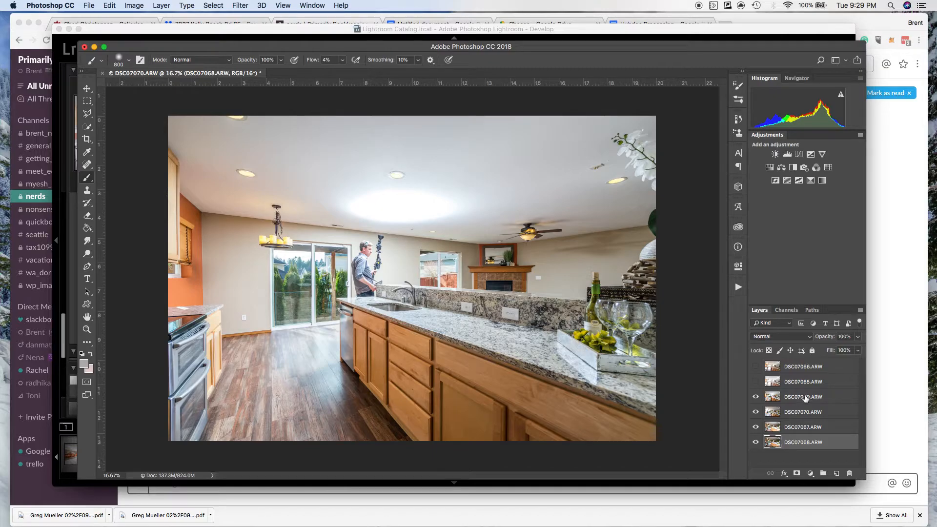
mouse_move(831, 398)
left_mouse_down()
mouse_move(831, 422)
mouse_move(831, 414)
left_mouse_up()
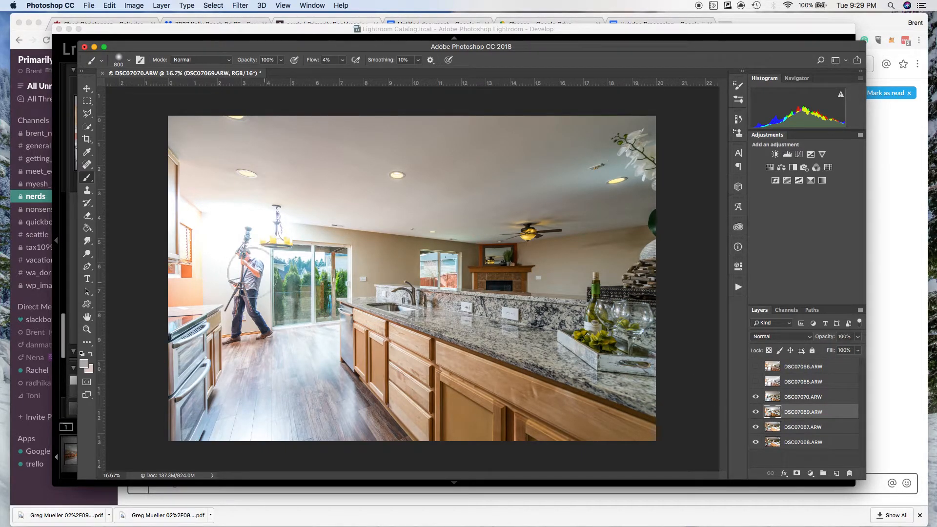
Toggle DSC07070.ARW off and on to compare the two flash layers, and make the DSC07066.ARW layer visible.
left_click(756, 397)
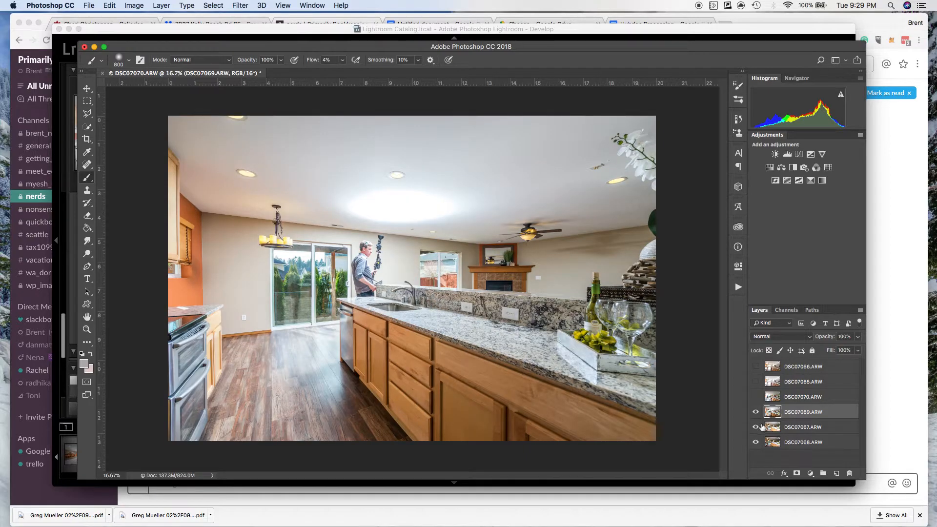
left_click(757, 397)
left_click(756, 367)
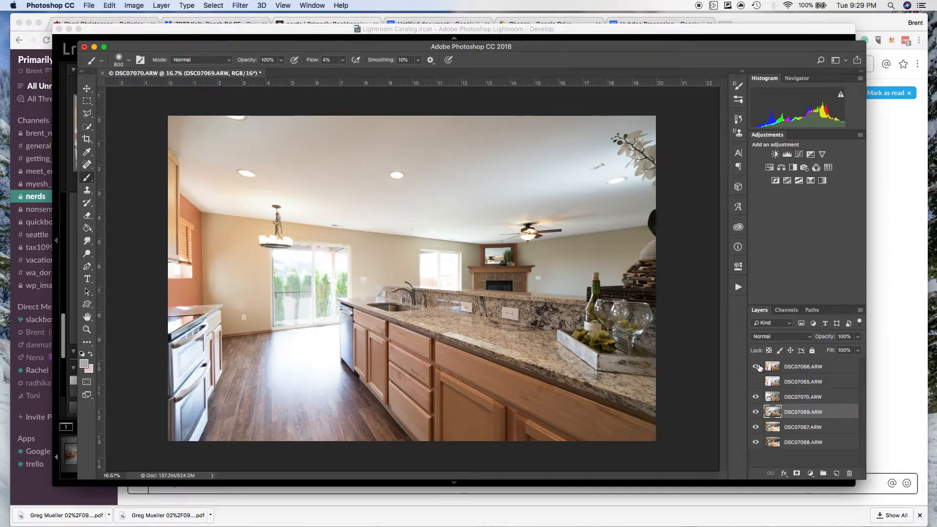
Preview DSC07065.ARW, and hide DSC07066.ARW, DSC07065.ARW, DSC07070.ARW, DSC07069.ARW and DSC07067.ARW so only DSC07068.ARW is visible.
left_click(756, 367)
left_click(757, 382)
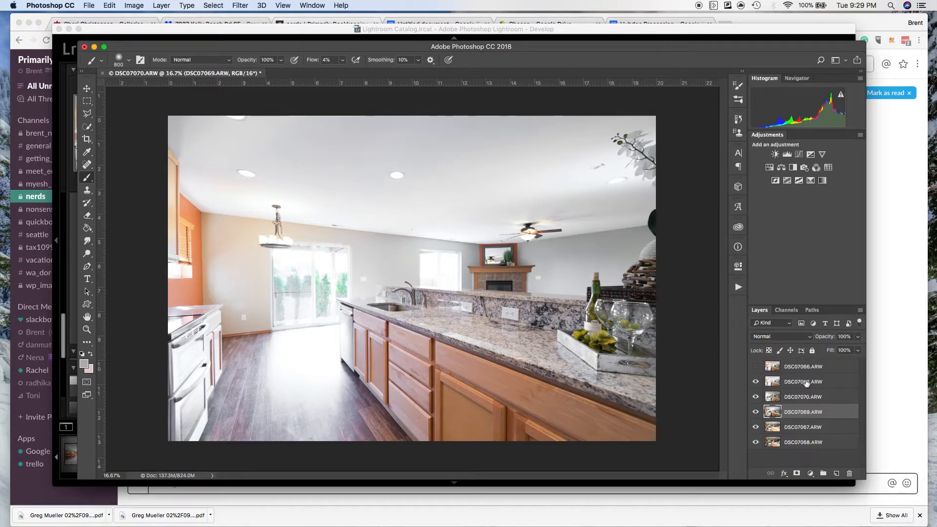
left_click(756, 382)
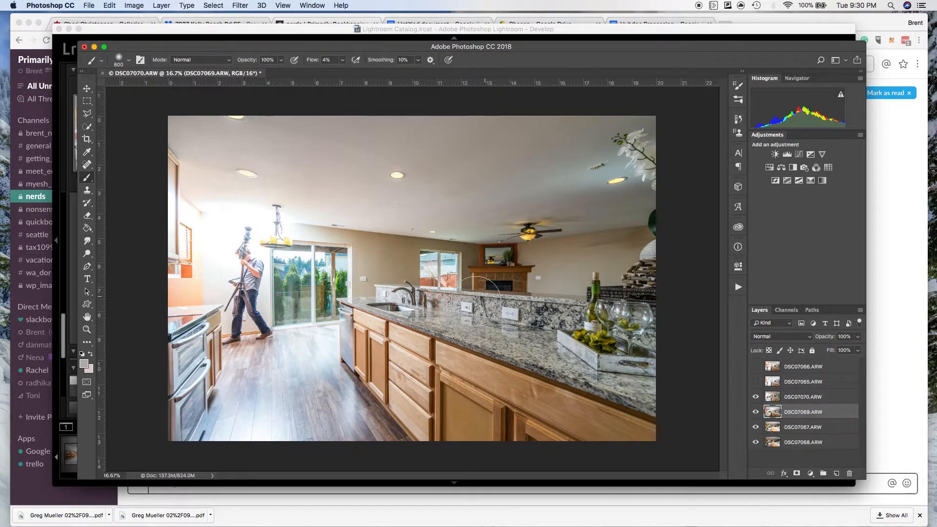
left_click(756, 397)
left_click(756, 396)
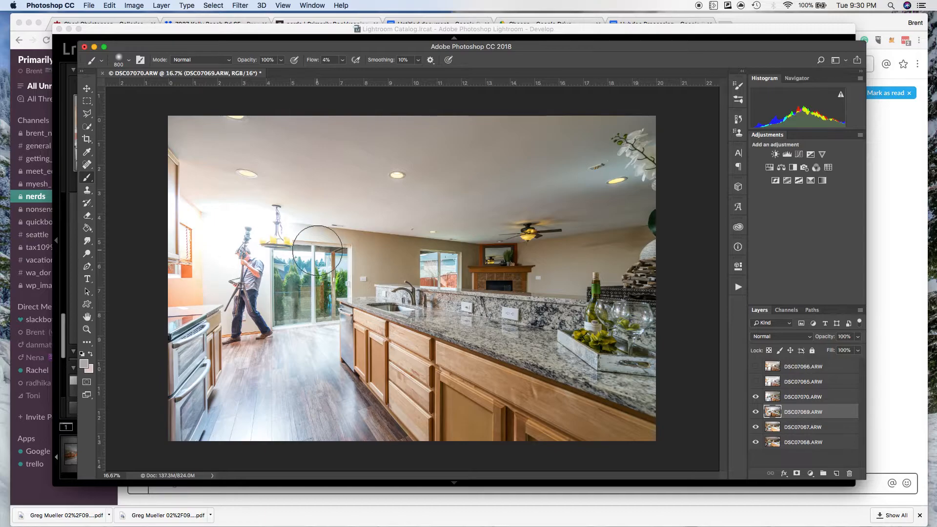
left_click(756, 397)
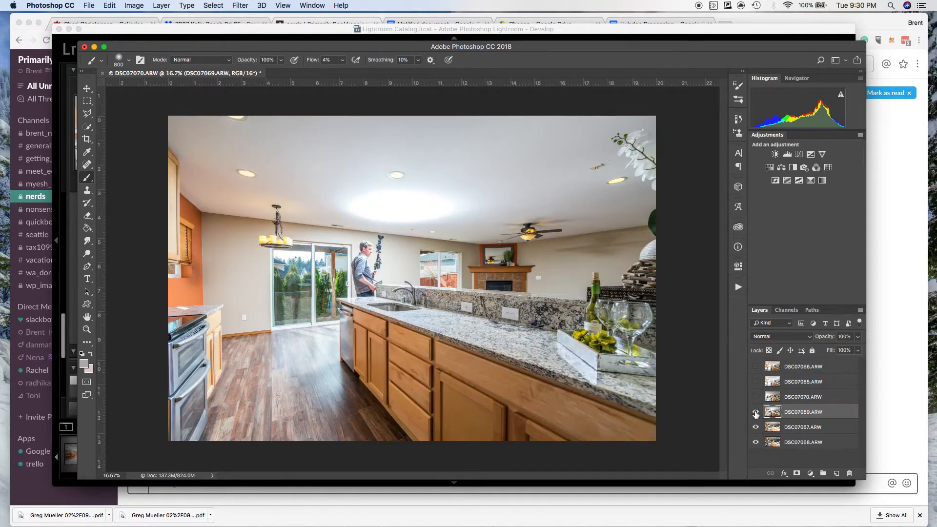
left_click(756, 412)
left_click(755, 428)
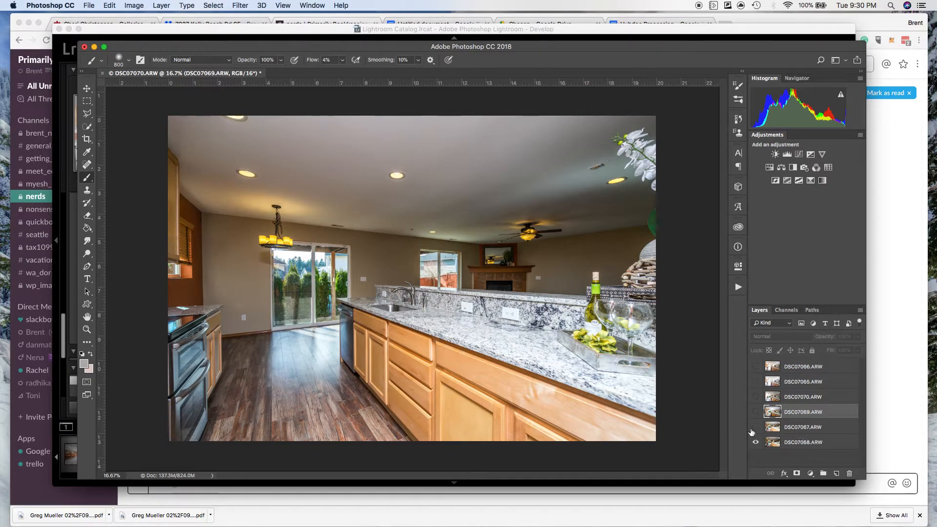
Move the hidden DSC07067.ARW layer below DSC07068.ARW, toggling each of the two layers' visibility to check them.
left_click(756, 428)
left_click(756, 427)
left_click_drag(787, 433, 787, 452)
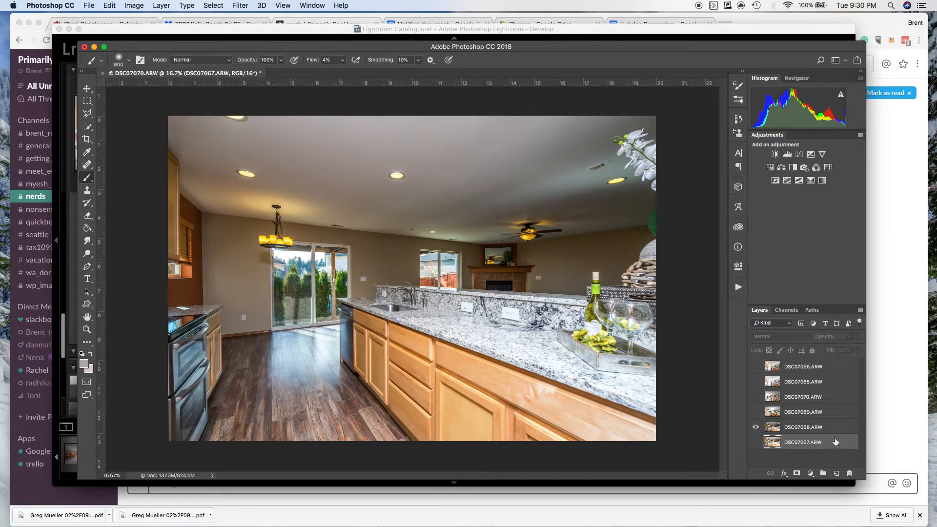
left_click(756, 429)
left_click(755, 428)
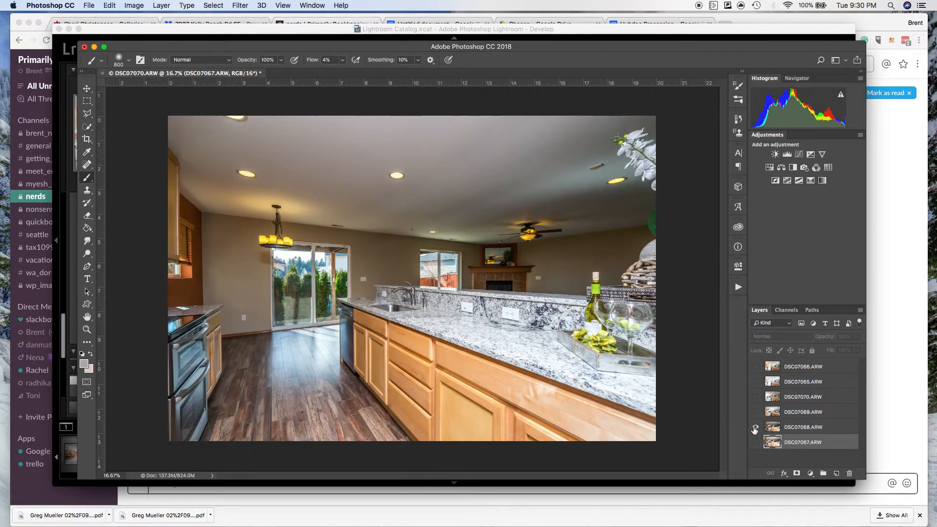
Show the DSC07069.ARW layer and add a black layer mask to it.
left_click(757, 412)
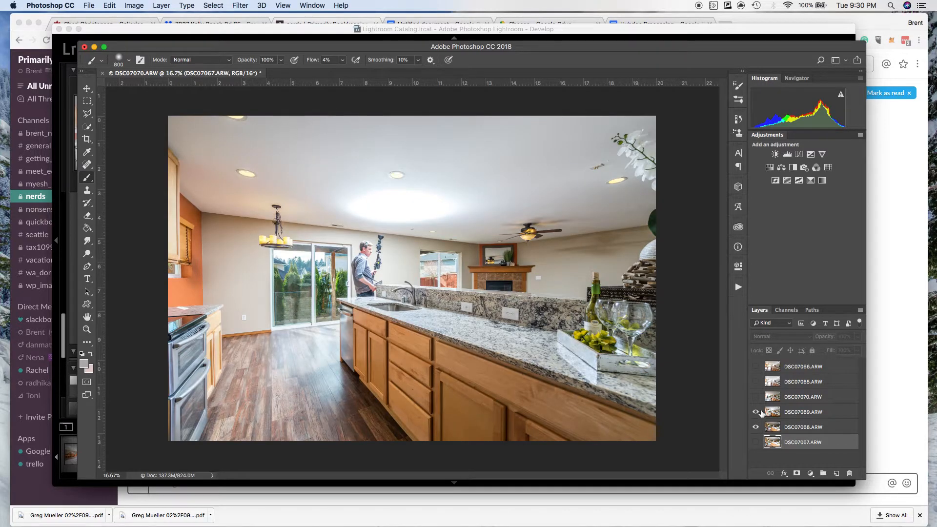
left_click(825, 412)
left_click(796, 473, "alt")
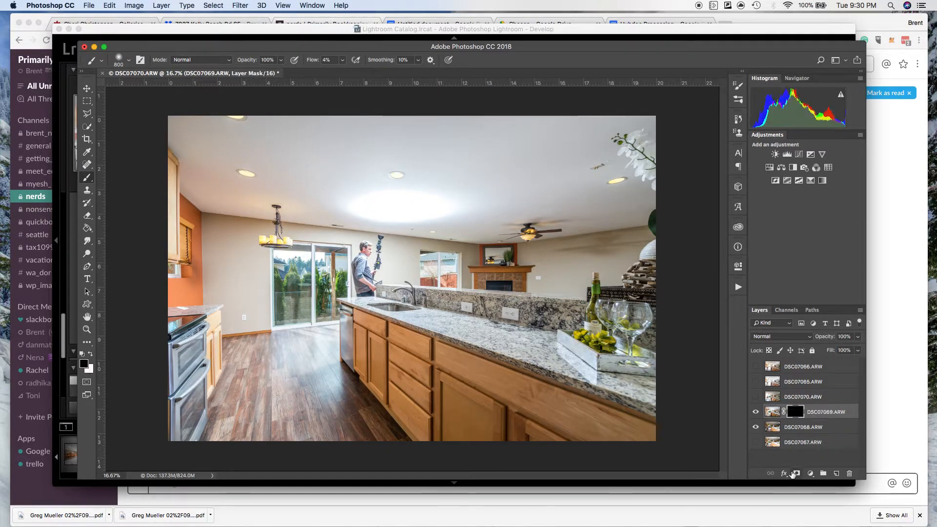
Enlarge the brush to 1200 px, make white the foreground colour, and check the brush's size and hardness settings.
key("bracketright")
key("bracketright")
key("bracketright")
key("bracketright")
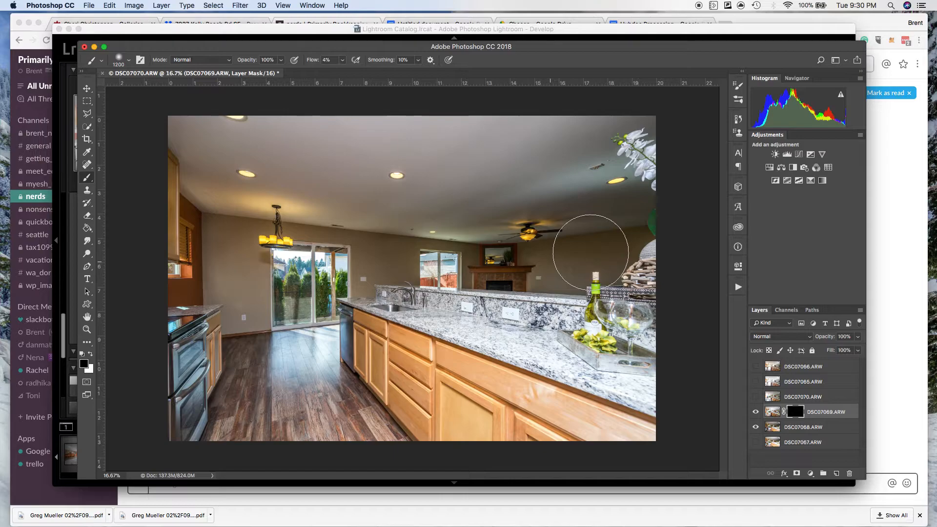
key("c")
key("b")
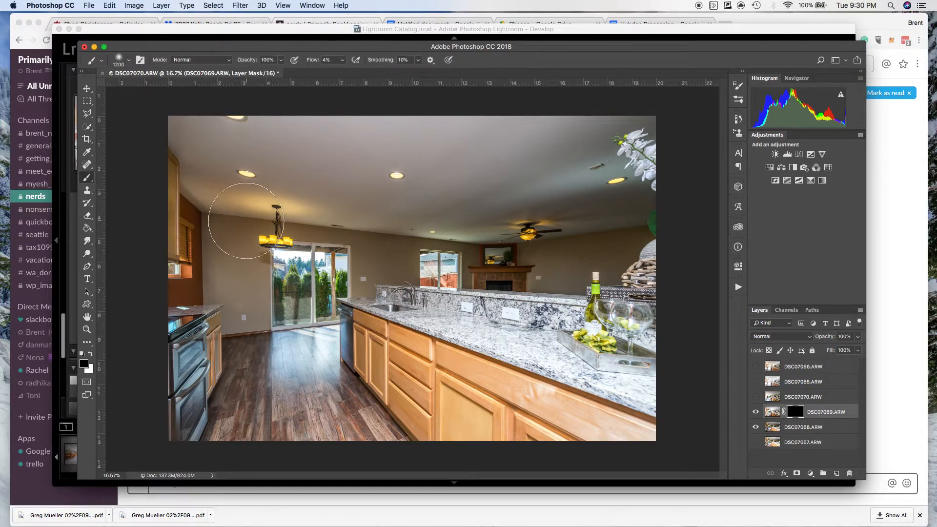
key("x")
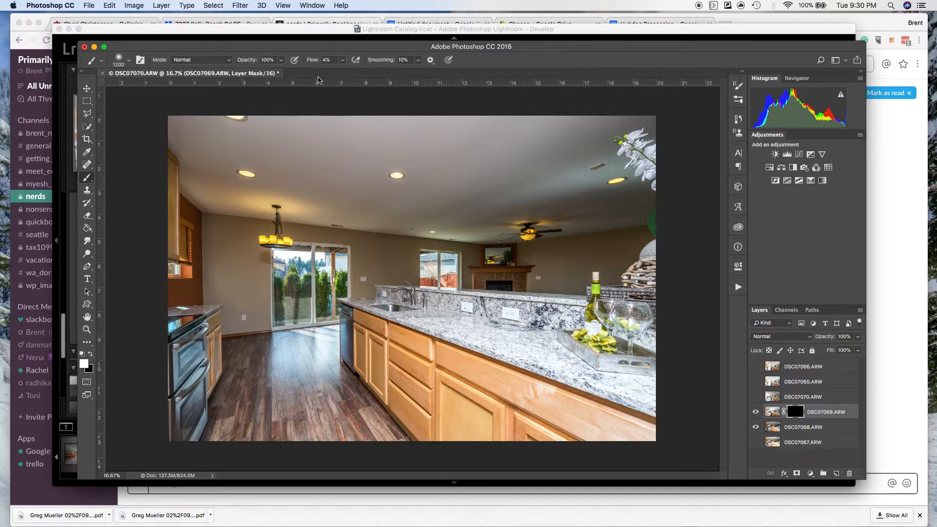
right_click(363, 173)
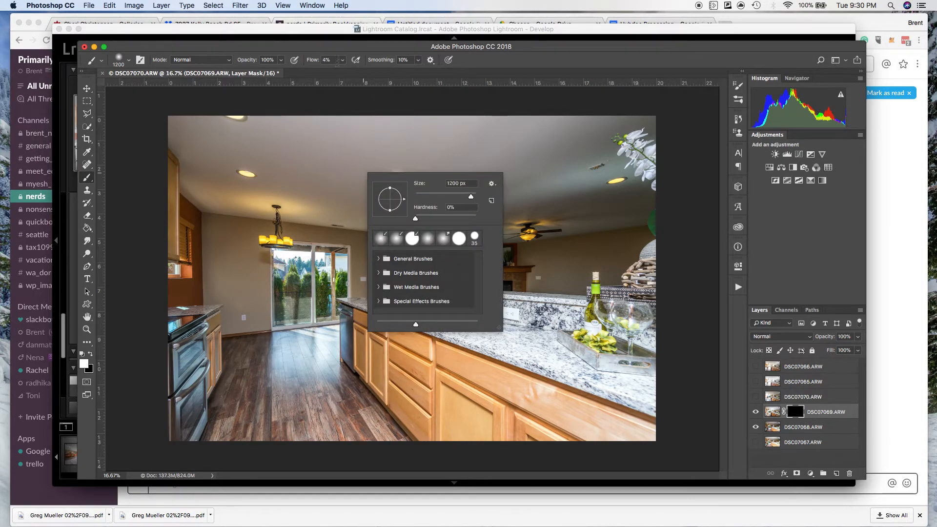
left_click(591, 208)
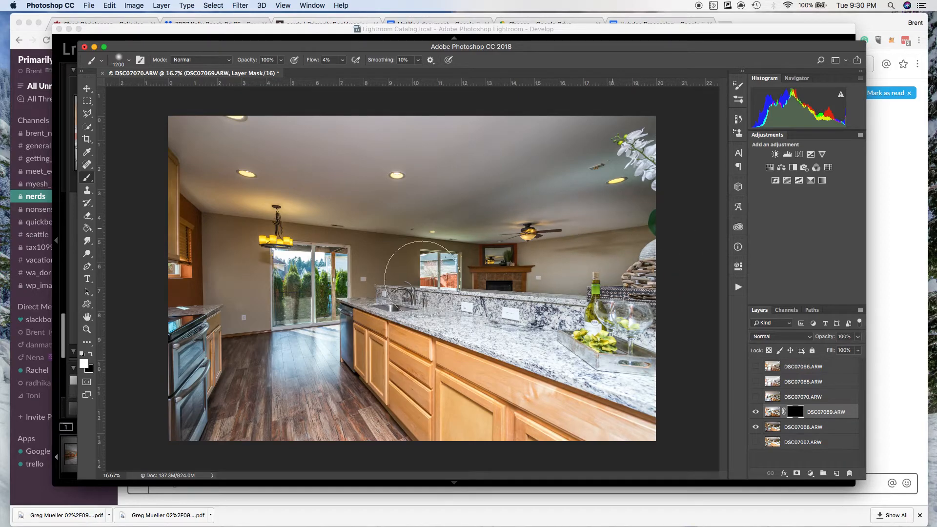
Paint white on DSC07069.ARW's mask over the far living room wall, the granite counter's near end and the cabinets below it.
mouse_move(486, 259)
left_mouse_down()
mouse_move(518, 259)
mouse_move(478, 258)
mouse_move(836, 263)
left_mouse_up()
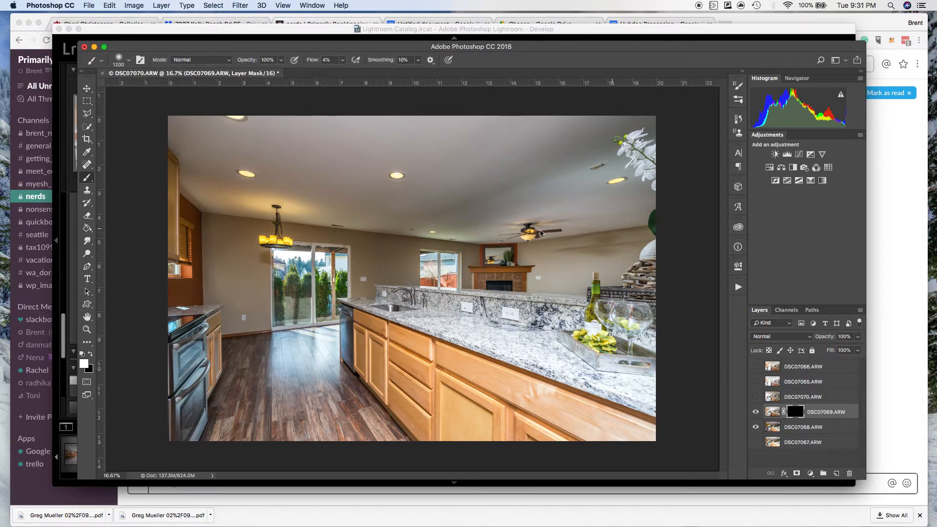
left_click_drag(382, 266, 614, 274)
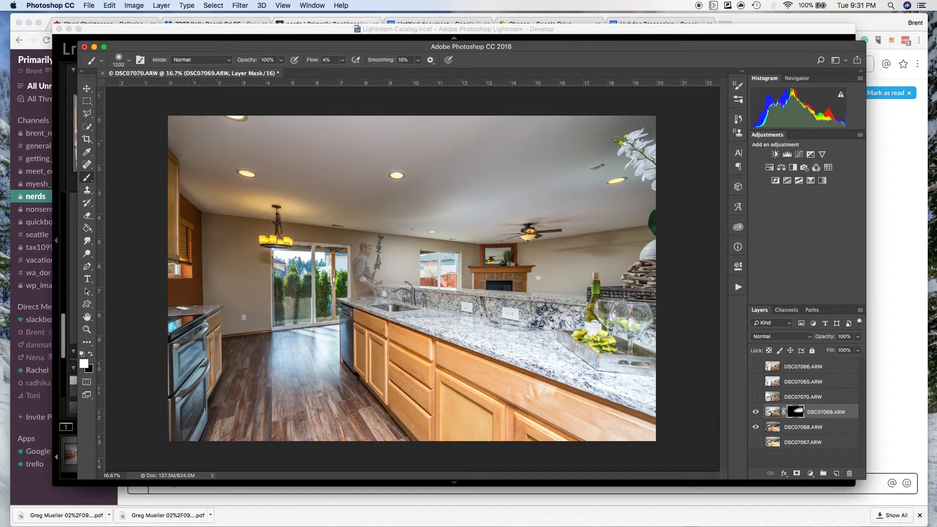
mouse_move(641, 374)
left_mouse_down()
mouse_move(683, 393)
mouse_move(497, 321)
mouse_move(838, 424)
left_mouse_up()
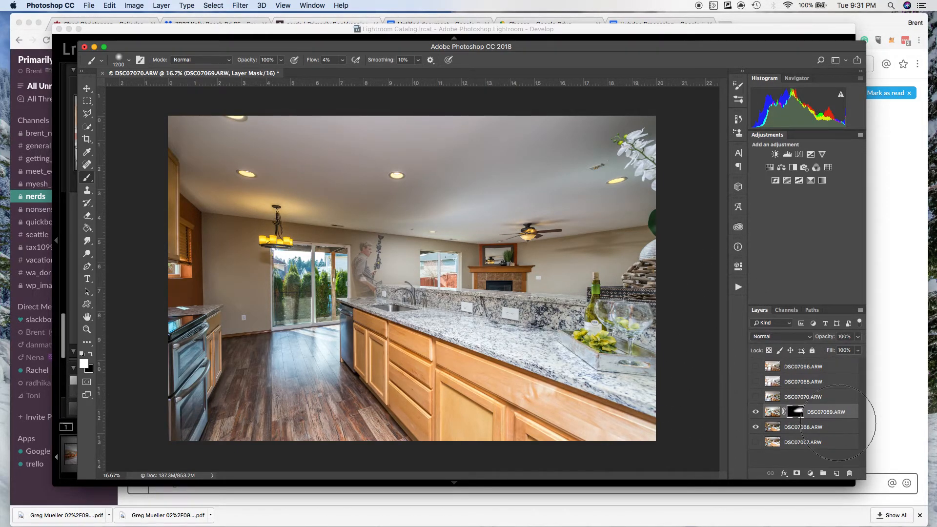
mouse_move(595, 362)
left_mouse_down()
mouse_move(503, 347)
mouse_move(561, 394)
mouse_move(699, 433)
left_mouse_up()
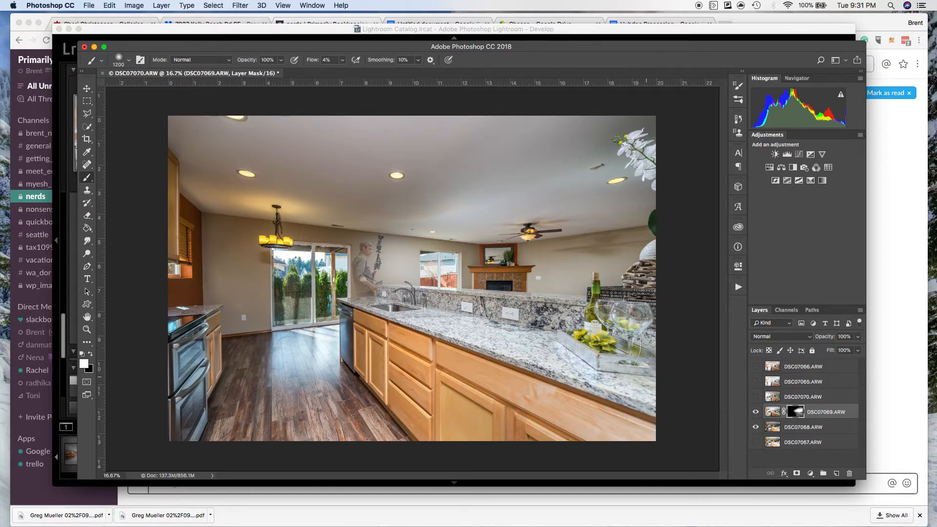
left_click_drag(638, 419, 689, 443)
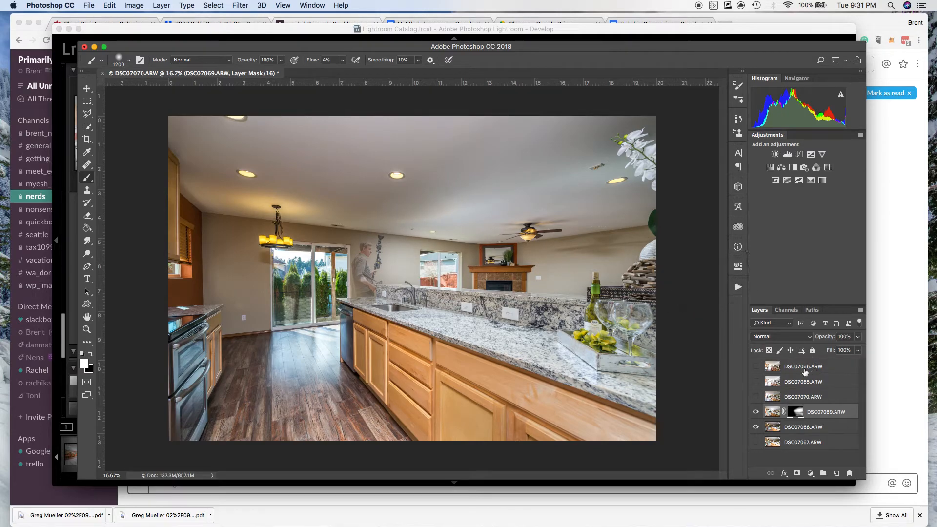
Check DSC07070.ARW briefly, paint DSC07069.ARW's mask white over the floor, stove side and near cabinets, and undo the last stroke.
left_click(756, 397)
left_click(756, 397)
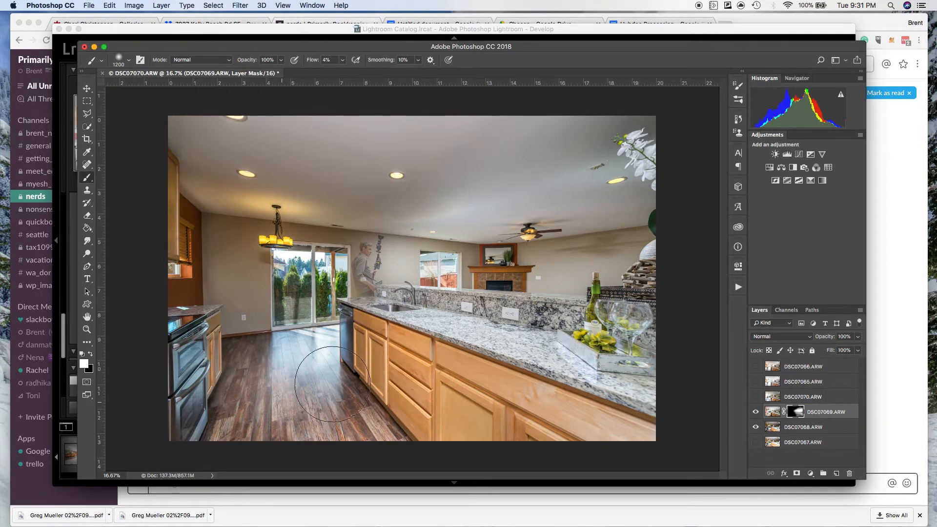
left_click_drag(263, 423, 368, 402)
mouse_move(204, 389)
left_mouse_down()
mouse_move(188, 379)
mouse_move(192, 354)
mouse_move(184, 445)
mouse_move(176, 445)
mouse_move(175, 392)
mouse_move(197, 331)
mouse_move(201, 349)
mouse_move(181, 301)
mouse_move(182, 316)
mouse_move(184, 200)
mouse_move(197, 280)
mouse_move(212, 248)
mouse_move(238, 227)
mouse_move(245, 289)
mouse_move(247, 253)
mouse_move(251, 262)
mouse_move(252, 281)
mouse_move(226, 329)
mouse_move(228, 371)
mouse_move(258, 367)
mouse_move(236, 283)
mouse_move(254, 218)
mouse_move(242, 215)
mouse_move(345, 222)
mouse_move(255, 215)
mouse_move(284, 211)
mouse_move(177, 170)
mouse_move(249, 180)
mouse_move(192, 92)
mouse_move(251, 206)
mouse_move(272, 175)
mouse_move(328, 176)
mouse_move(408, 225)
mouse_move(432, 264)
mouse_move(233, 418)
mouse_move(264, 429)
mouse_move(207, 425)
mouse_move(194, 412)
mouse_move(199, 358)
left_mouse_up()
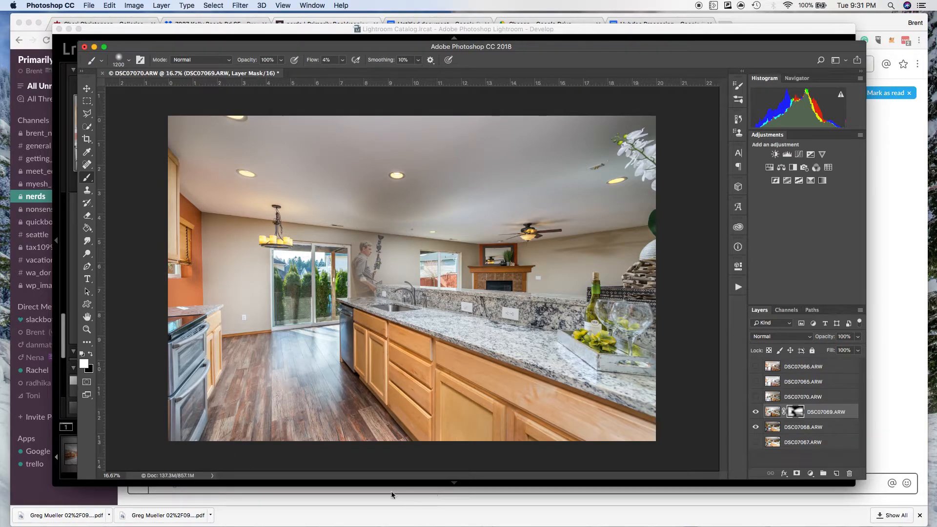
left_click_drag(354, 394, 497, 460)
left_click_drag(659, 442, 582, 434)
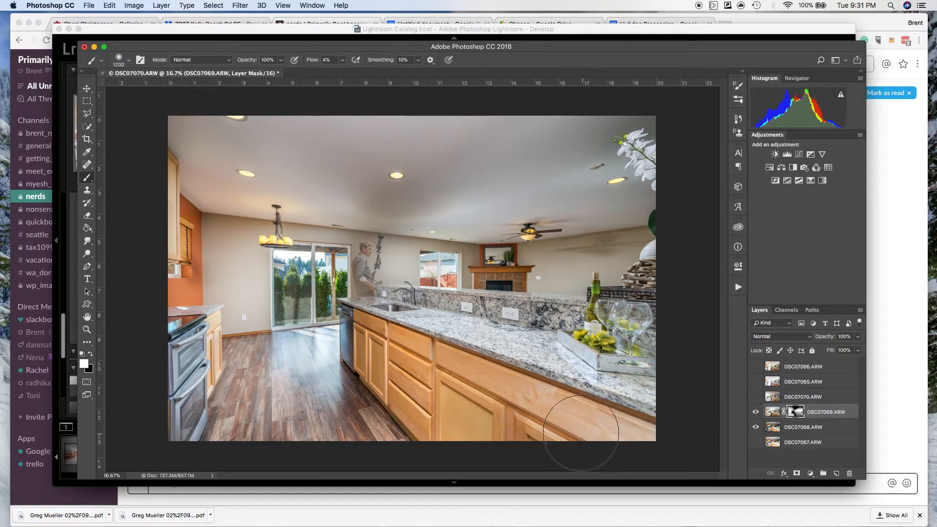
key("super+z")
Show DSC07070.ARW, give it a black mask, and paint white over the ghosted man by the sink and the ceiling above him.
left_click(756, 397)
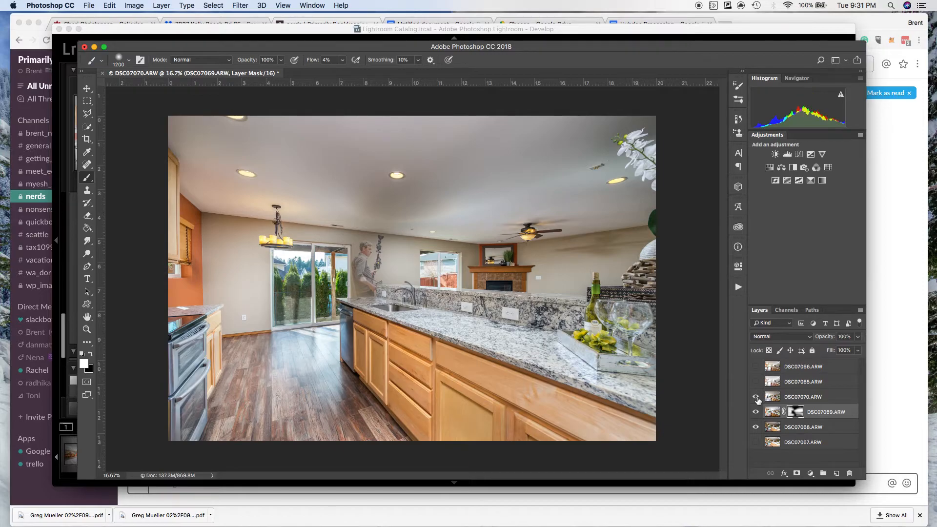
left_click(839, 401)
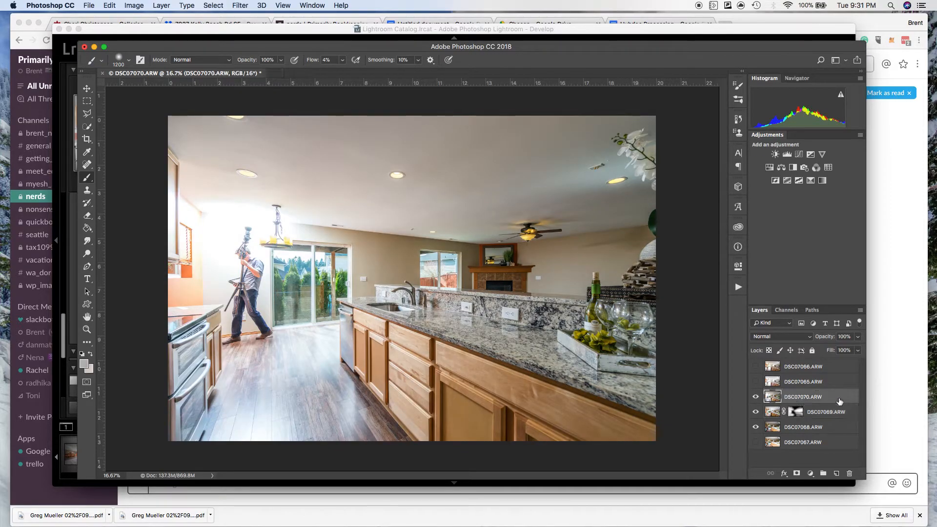
left_click(797, 473, "alt")
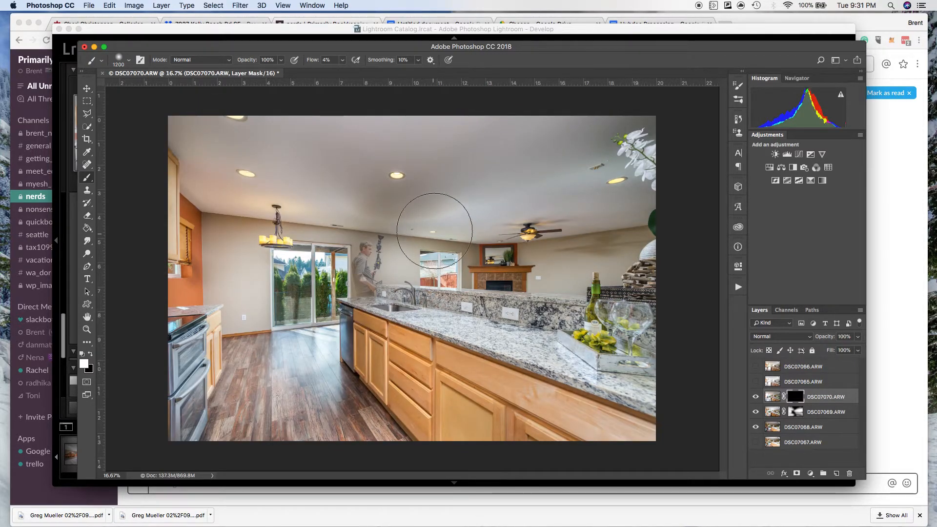
mouse_move(384, 268)
left_mouse_down()
mouse_move(371, 288)
mouse_move(366, 273)
mouse_move(377, 296)
left_mouse_up()
left_click(757, 397)
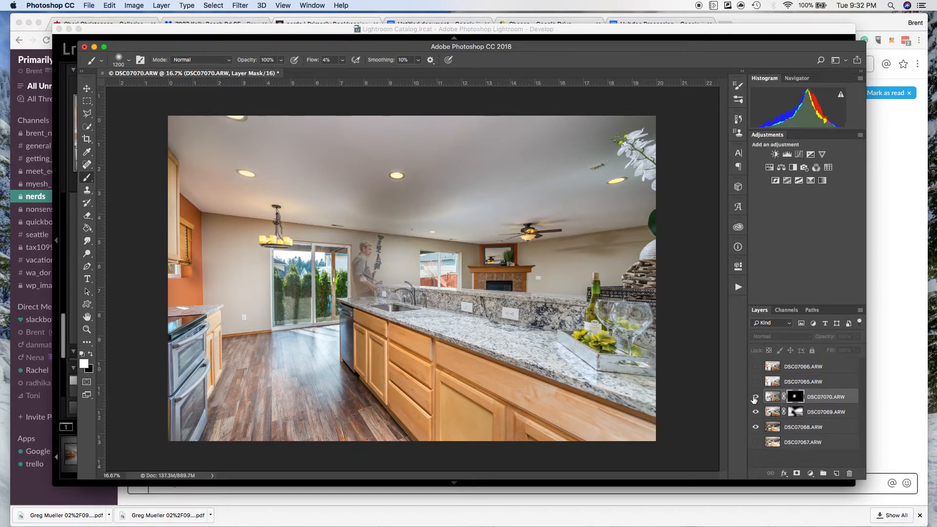
left_click(756, 398)
mouse_move(382, 251)
left_mouse_down()
mouse_move(401, 255)
mouse_move(399, 241)
mouse_move(352, 216)
mouse_move(408, 194)
mouse_move(385, 218)
left_mouse_up()
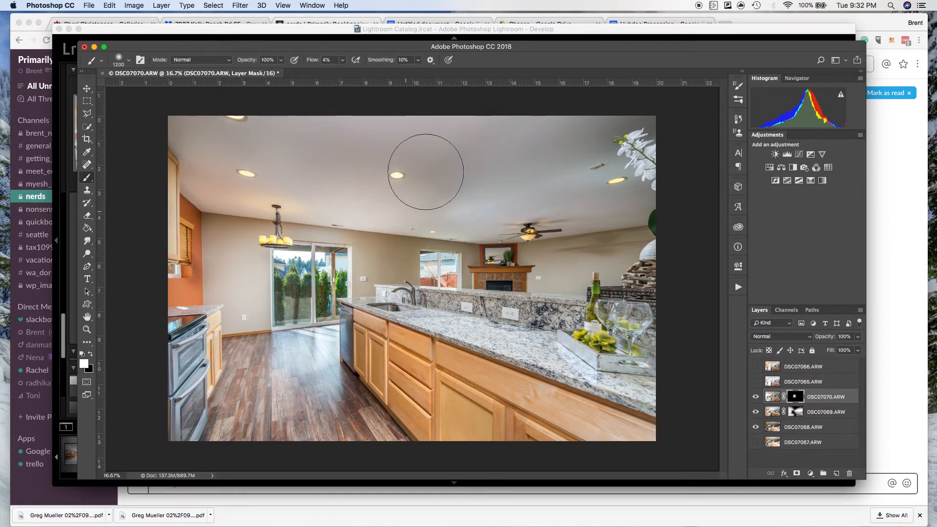
Hide DSC07070.ARW, select DSC07069.ARW's mask, and toggle that layer repeatedly to compare its painted areas with DSC07068.ARW.
left_click(756, 397)
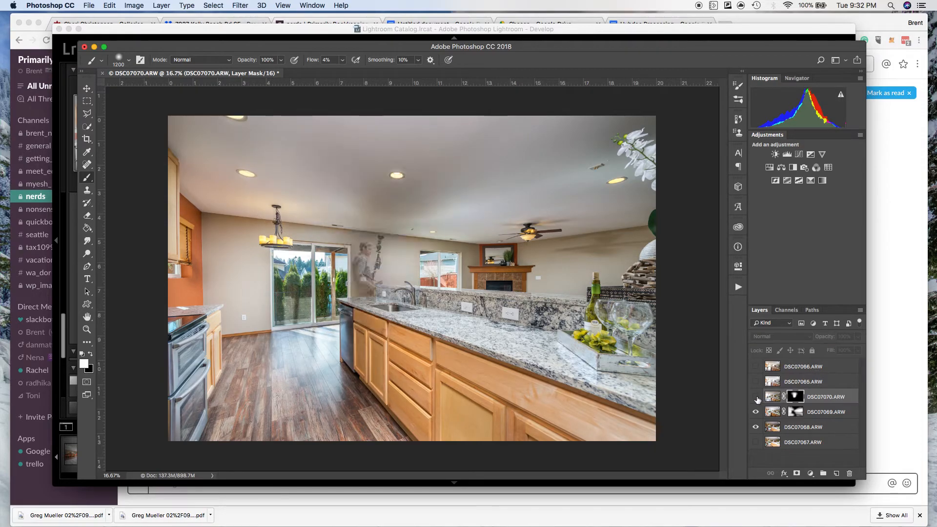
left_click(795, 414)
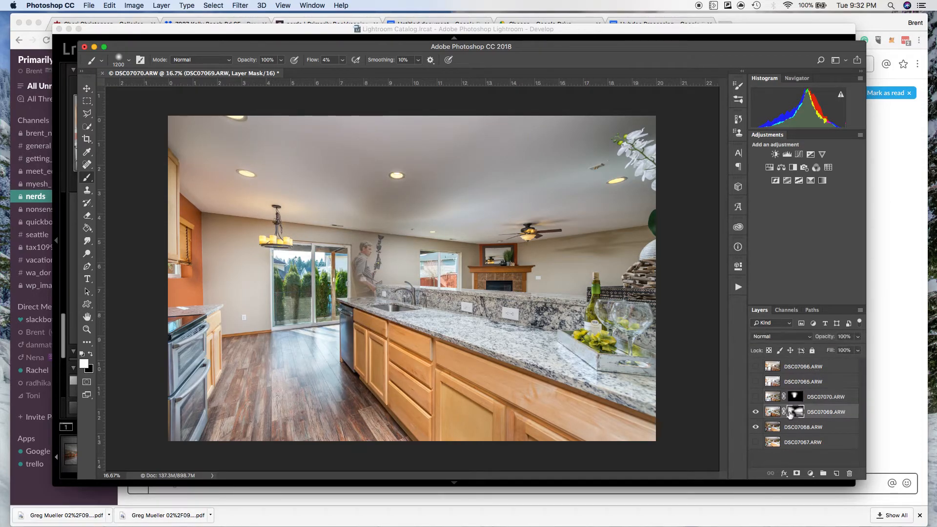
left_click(756, 412)
left_click(756, 413)
left_click(756, 412)
left_click(756, 413)
left_click(756, 412)
left_click(756, 412)
left_click(756, 413)
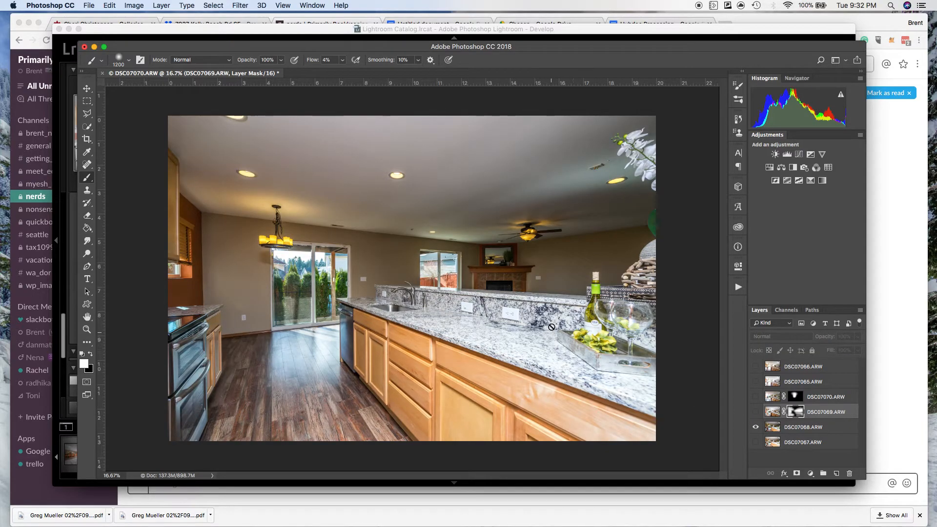
left_click(756, 412)
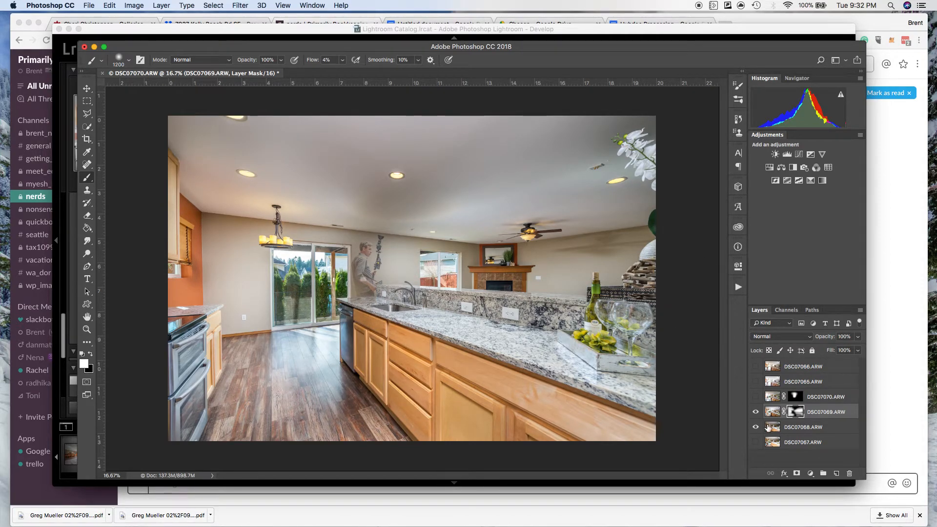
left_click(756, 413)
left_click(757, 412)
left_click(756, 413)
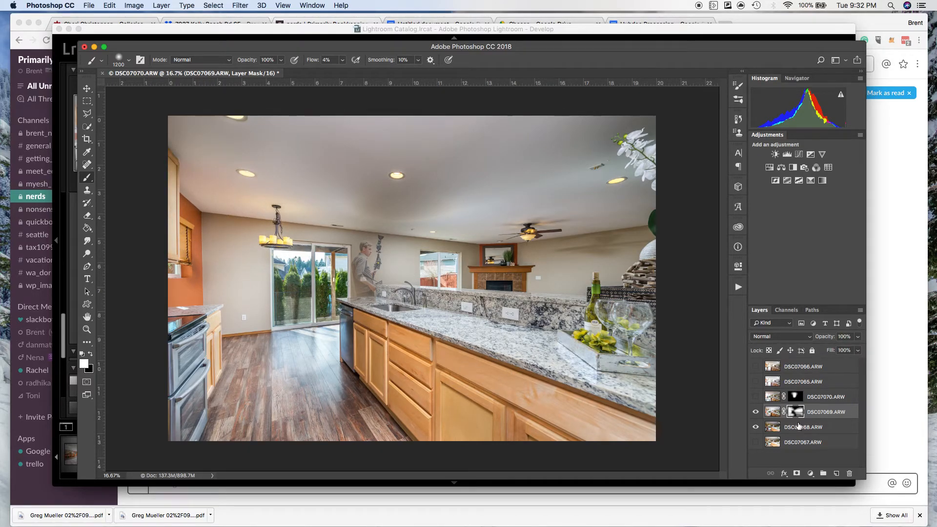
Show DSC07070.ARW again, select its layer mask, and toggle the layer off and on to compare the man's removal.
left_click(756, 398)
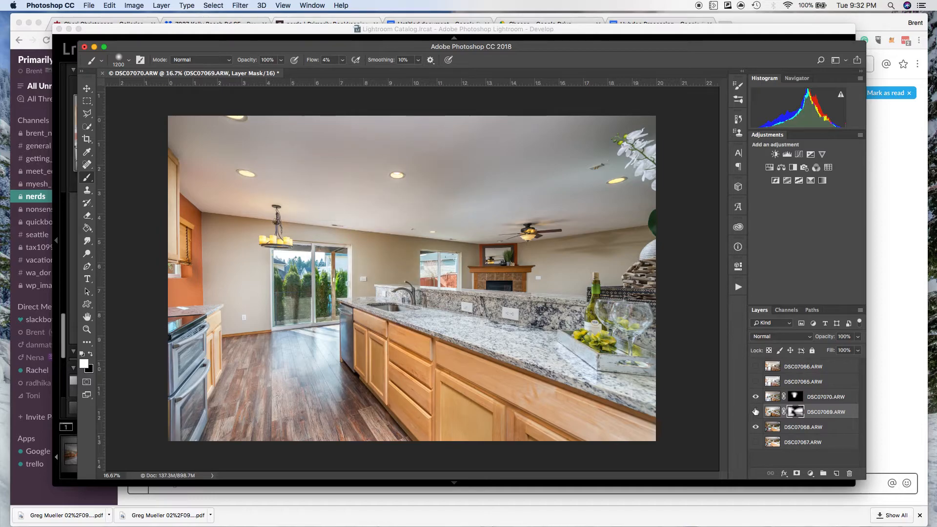
left_click(795, 398)
left_click(757, 398)
left_click(756, 398)
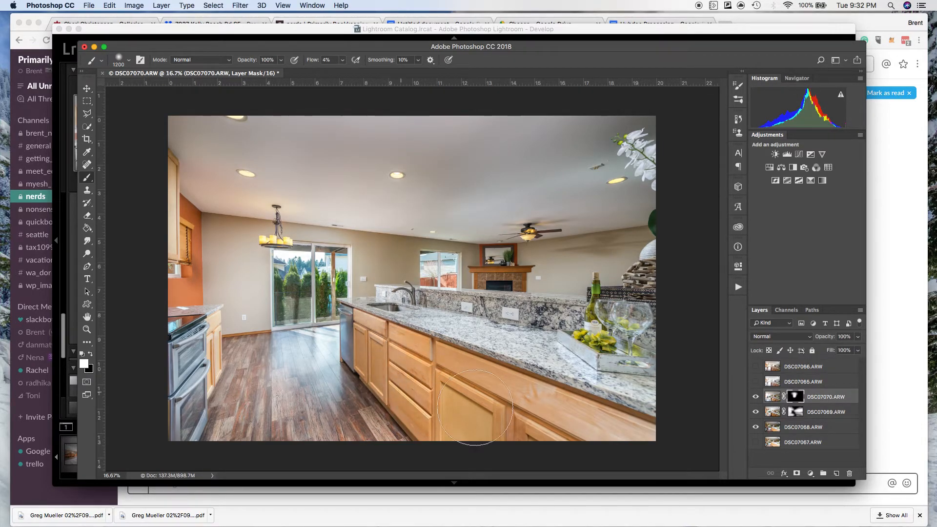
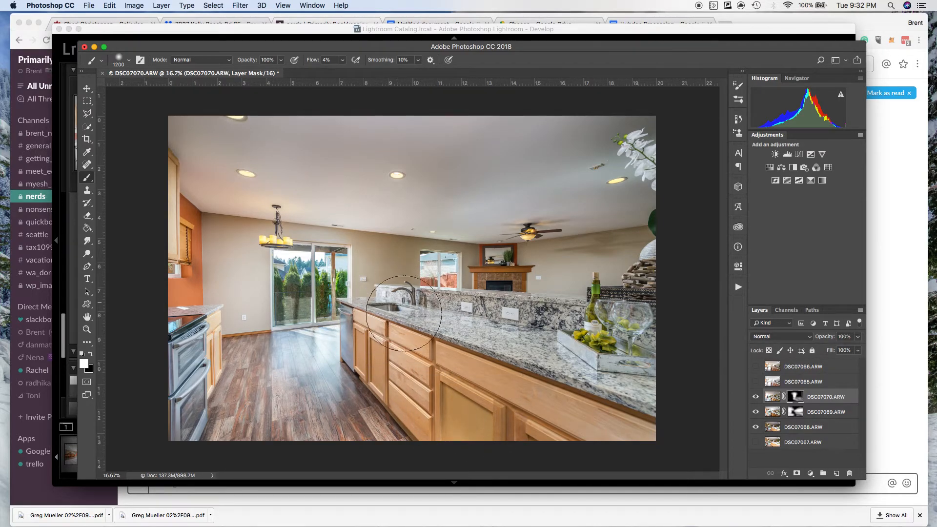
Touch up DSC07070.ARW's layer mask with the 1200 px brush along the wall between the patio door and the sink.
mouse_move(317, 271)
left_mouse_down()
mouse_move(370, 241)
mouse_move(386, 268)
left_mouse_up()
key("x")
key("x")
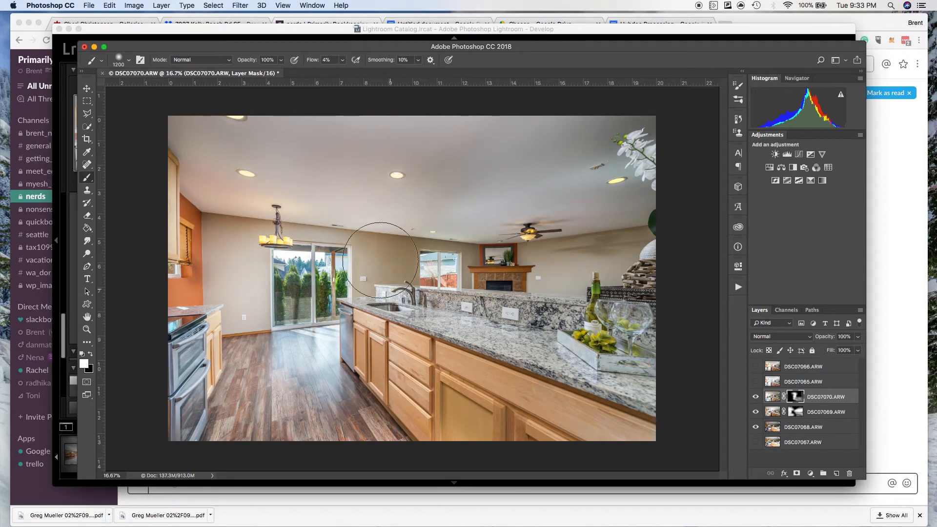
Toggle DSC07070.ARW off and on repeatedly to compare the retouched wall and sink area with the layers below.
left_click(757, 398)
left_click(757, 398)
left_click(756, 398)
left_click(757, 398)
left_click(757, 398)
left_click(757, 398)
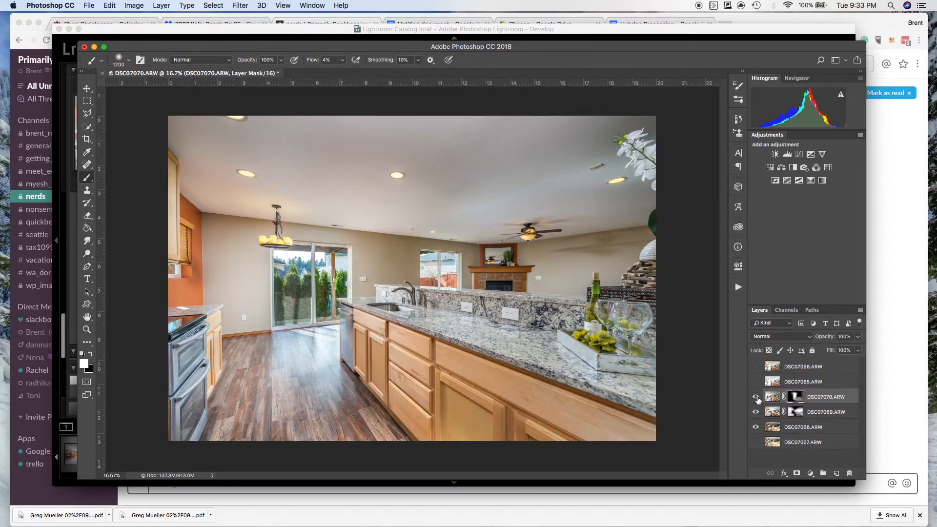
left_click(756, 397)
left_click(757, 398)
left_click(757, 398)
left_click(757, 398)
left_click(755, 397)
left_click(755, 398)
Show and select DSC07065.ARW, give it a black layer mask, and enlarge the brush to 1400 px.
left_click(756, 382)
left_click(837, 386)
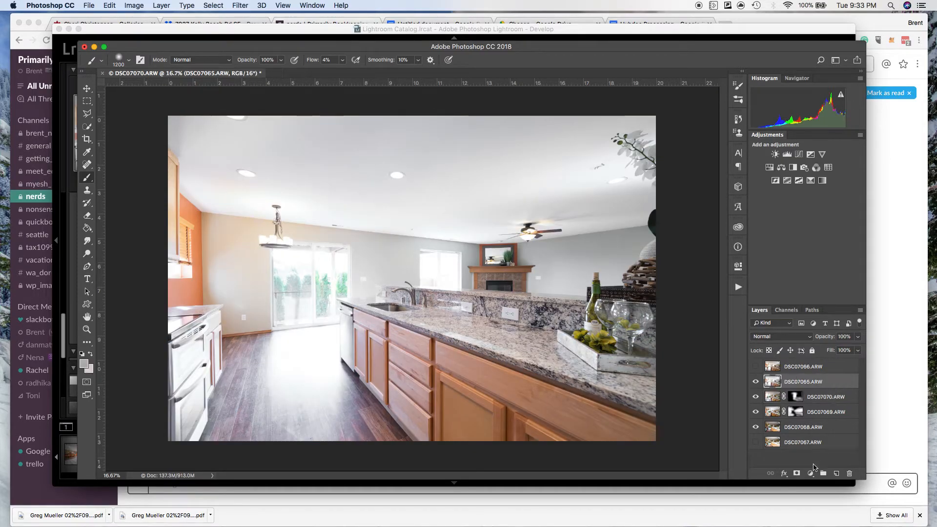
left_click(797, 474, "alt")
key("bracketright")
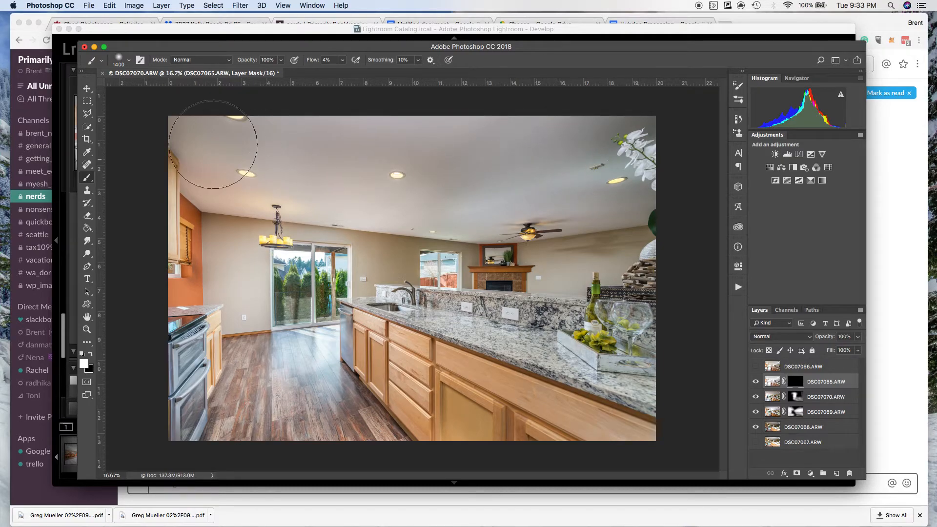
key("bracketright")
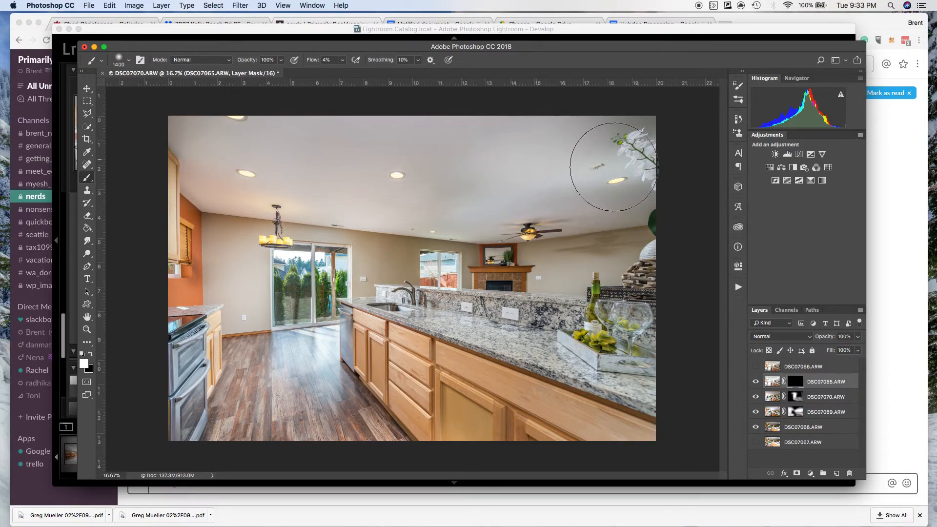
Clear a trial stroke from DSC07065.ARW's mask by refilling it black, and paint white across the ceiling and fireplace-side wall.
mouse_move(593, 202)
left_mouse_down()
mouse_move(617, 189)
mouse_move(586, 199)
mouse_move(624, 184)
mouse_move(572, 223)
mouse_move(548, 215)
mouse_move(561, 232)
mouse_move(610, 243)
mouse_move(606, 224)
mouse_move(586, 244)
mouse_move(607, 219)
mouse_move(615, 227)
left_mouse_up()
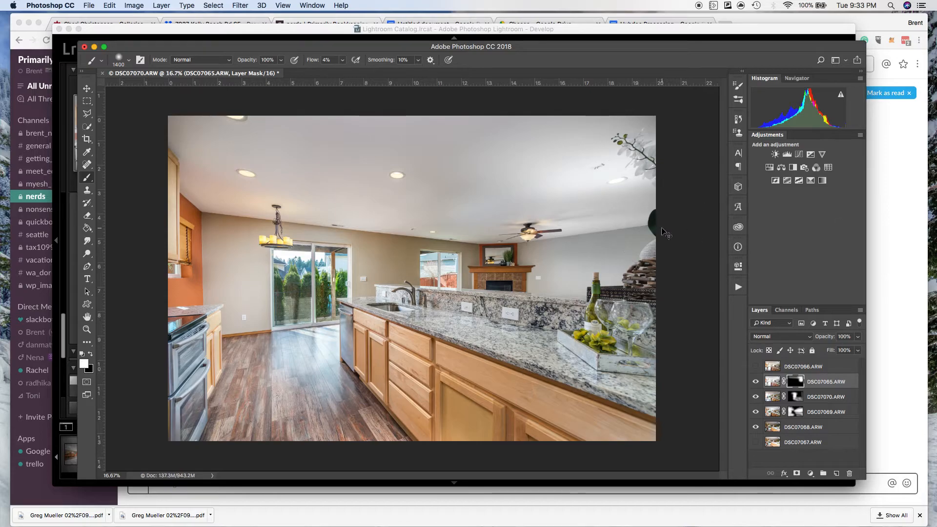
key("super+BackSpace")
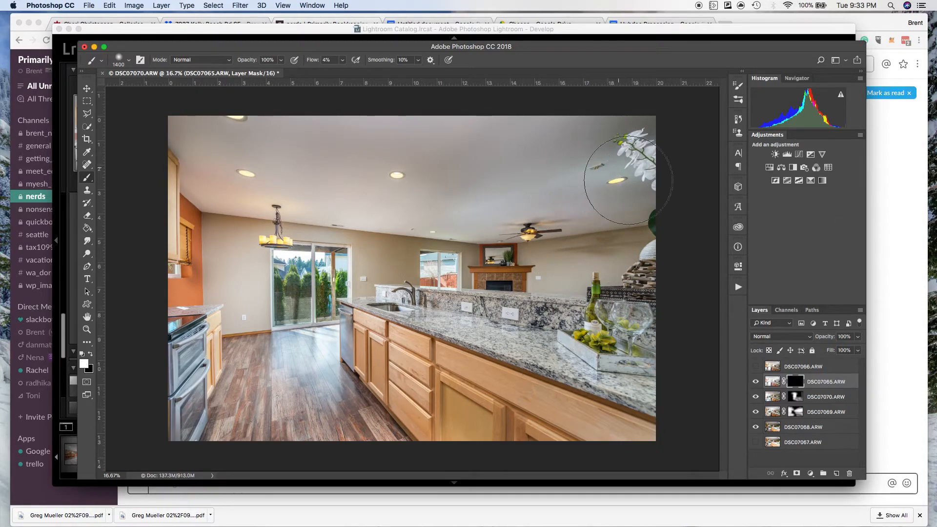
mouse_move(629, 181)
left_mouse_down()
mouse_move(622, 167)
mouse_move(529, 200)
mouse_move(583, 194)
mouse_move(620, 163)
mouse_move(623, 142)
mouse_move(607, 115)
mouse_move(184, 150)
mouse_move(247, 156)
mouse_move(241, 170)
mouse_move(503, 182)
mouse_move(376, 198)
mouse_move(435, 203)
mouse_move(314, 161)
mouse_move(433, 190)
mouse_move(439, 211)
mouse_move(226, 163)
mouse_move(665, 230)
mouse_move(520, 237)
mouse_move(634, 263)
left_mouse_up()
mouse_move(564, 245)
left_mouse_down()
mouse_move(429, 230)
mouse_move(630, 233)
left_mouse_up()
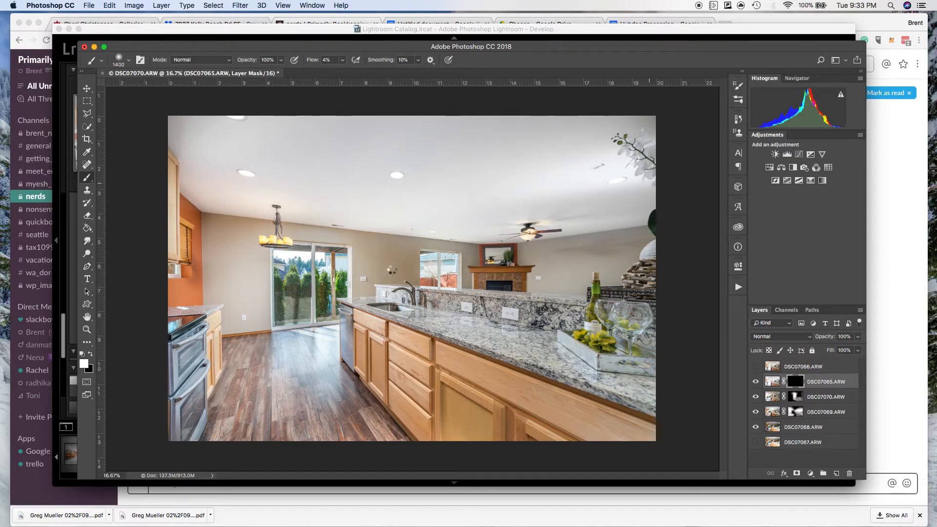
Reduce the brush to 1000 and 800 px and paint DSC07065.ARW's mask over the back walls and around the windows.
key("bracketleft")
key("bracketleft")
key("bracketleft")
key("bracketleft")
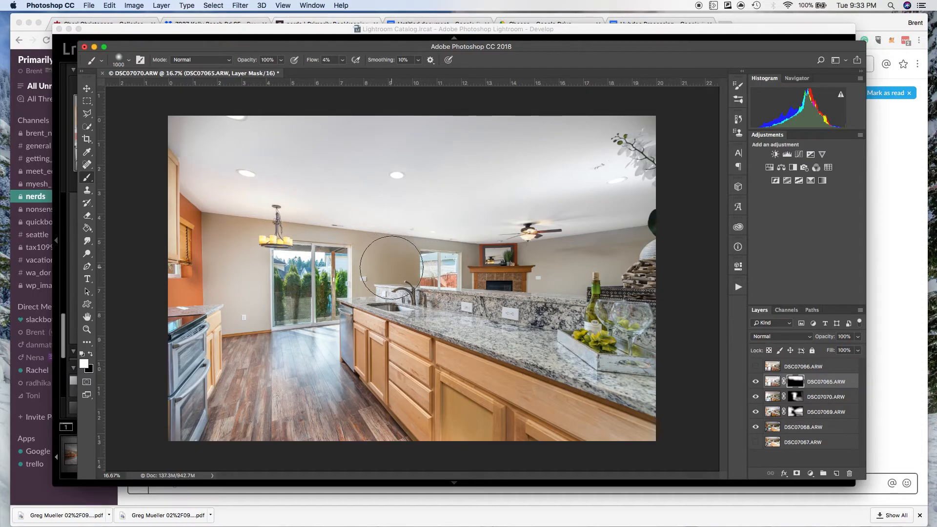
left_click_drag(377, 256, 399, 268)
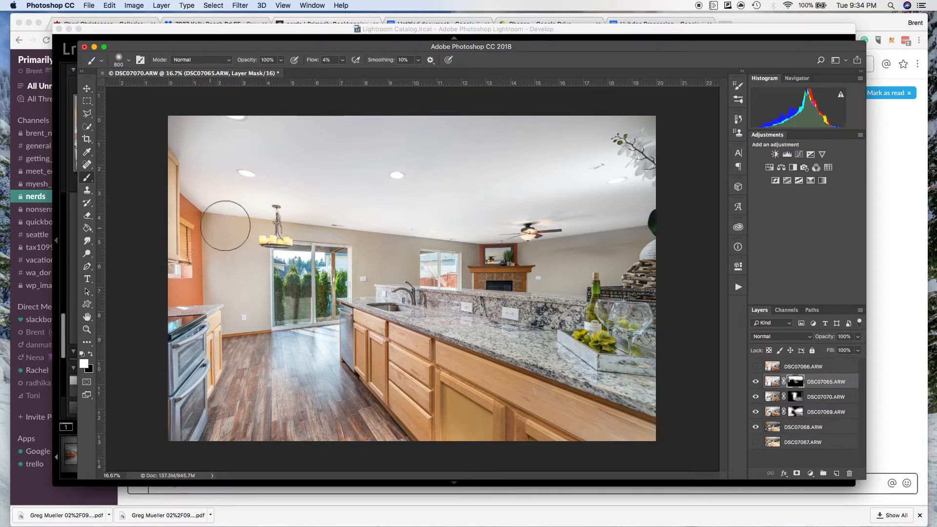
mouse_move(365, 267)
left_mouse_down()
mouse_move(490, 255)
mouse_move(661, 287)
left_mouse_up()
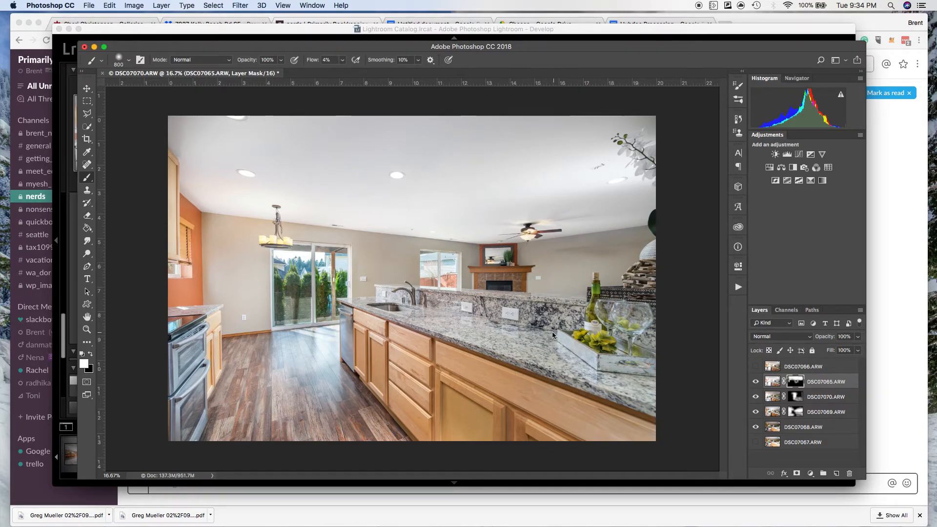
Preview DSC07066.ARW by toggling it, leave it visible, select it, and give it a black layer mask.
left_click(757, 367)
left_click(756, 367)
left_click(756, 367)
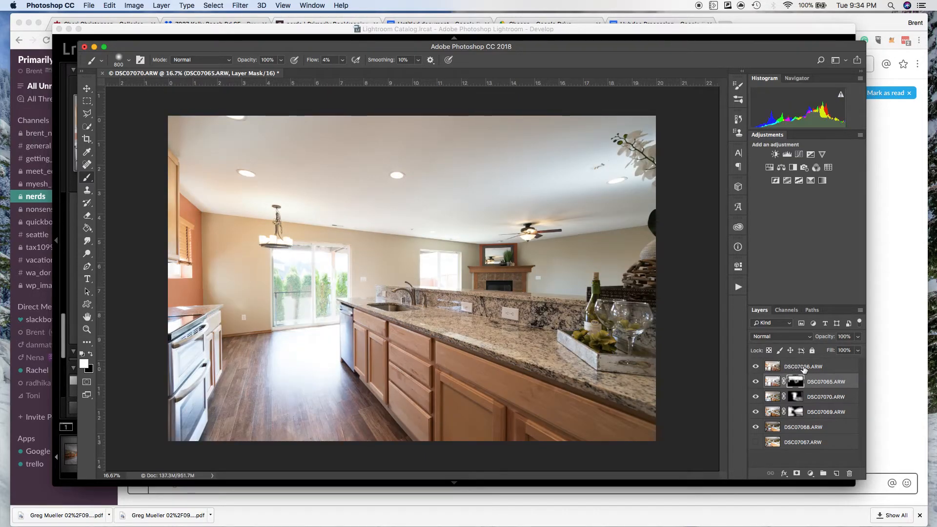
left_click(756, 367)
left_click(756, 367)
left_click(818, 369)
left_click(798, 473, "alt")
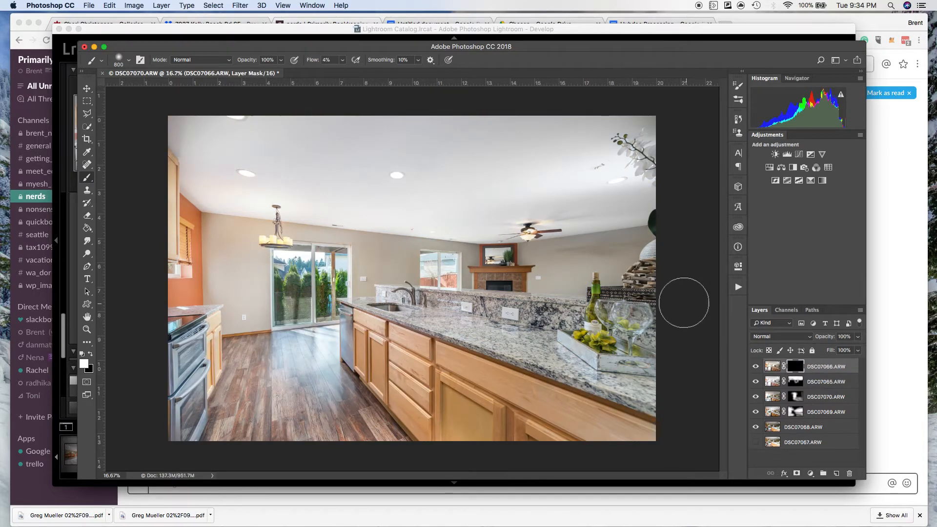
Paint DSC07066.ARW's mask white over the fireplace wall and granite counter, enlarge the brush to 1100 px, and undo the last stroke.
mouse_move(564, 258)
left_mouse_down()
mouse_move(663, 246)
mouse_move(601, 287)
mouse_move(634, 303)
mouse_move(682, 247)
mouse_move(560, 260)
mouse_move(628, 262)
mouse_move(601, 273)
mouse_move(635, 267)
mouse_move(653, 338)
mouse_move(625, 335)
mouse_move(635, 384)
mouse_move(583, 363)
mouse_move(630, 385)
mouse_move(645, 420)
mouse_move(601, 415)
mouse_move(644, 439)
mouse_move(540, 446)
mouse_move(644, 439)
mouse_move(600, 429)
mouse_move(578, 393)
mouse_move(466, 323)
mouse_move(552, 349)
mouse_move(461, 337)
mouse_move(583, 372)
mouse_move(424, 312)
mouse_move(498, 374)
mouse_move(389, 353)
mouse_move(376, 397)
mouse_move(272, 364)
mouse_move(313, 425)
mouse_move(330, 428)
mouse_move(304, 450)
mouse_move(430, 460)
mouse_move(189, 440)
mouse_move(173, 395)
left_mouse_up()
key("bracketright")
key("bracketright")
key("bracketright")
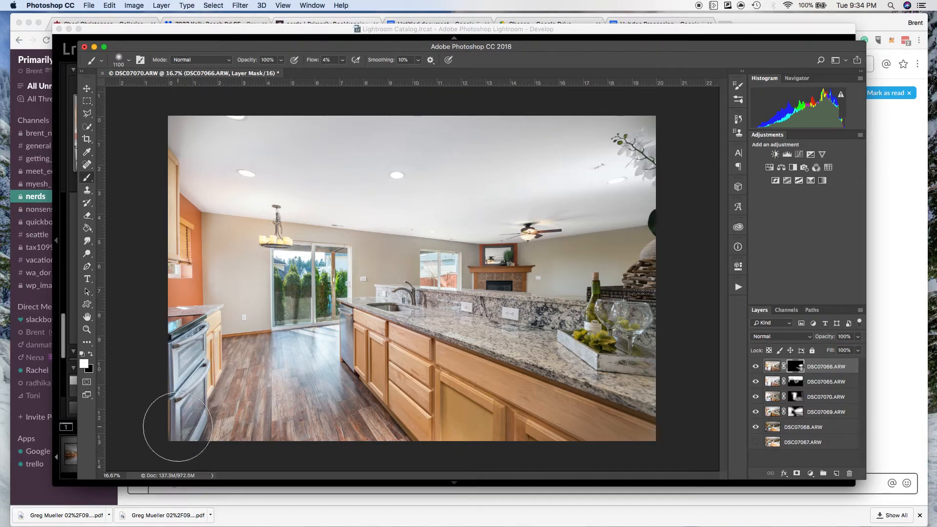
key("super+z")
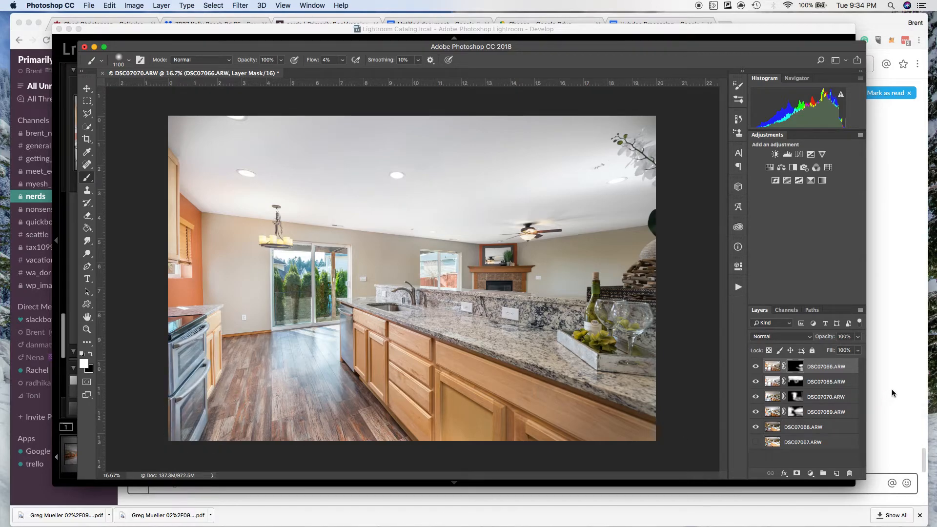
Toggle DSC07066.ARW off and on repeatedly to compare its effect on the counter and fireplace wall.
left_click(757, 367)
left_click(757, 367)
left_click(757, 367)
left_click(758, 367)
left_click(757, 367)
left_click(757, 367)
left_click(758, 367)
left_click(758, 367)
left_click(758, 367)
left_click(758, 367)
left_click(757, 367)
left_click(758, 367)
left_click(758, 367)
left_click(757, 367)
left_click(757, 367)
Select DSC07065.ARW's layer mask and toggle DSC07065.ARW and DSC07070.ARW to compare their contributions, leaving both visible.
left_click(757, 382)
left_click(758, 381)
left_click(797, 382)
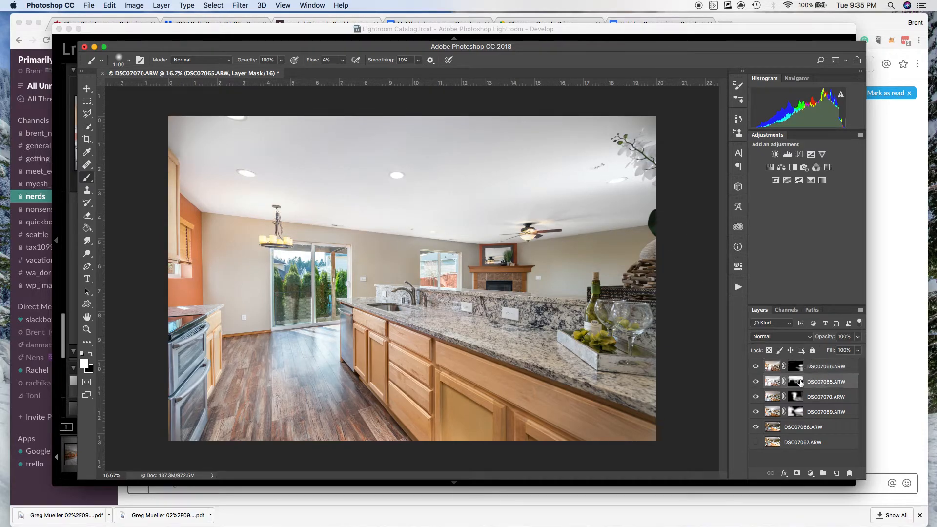
left_click(757, 382)
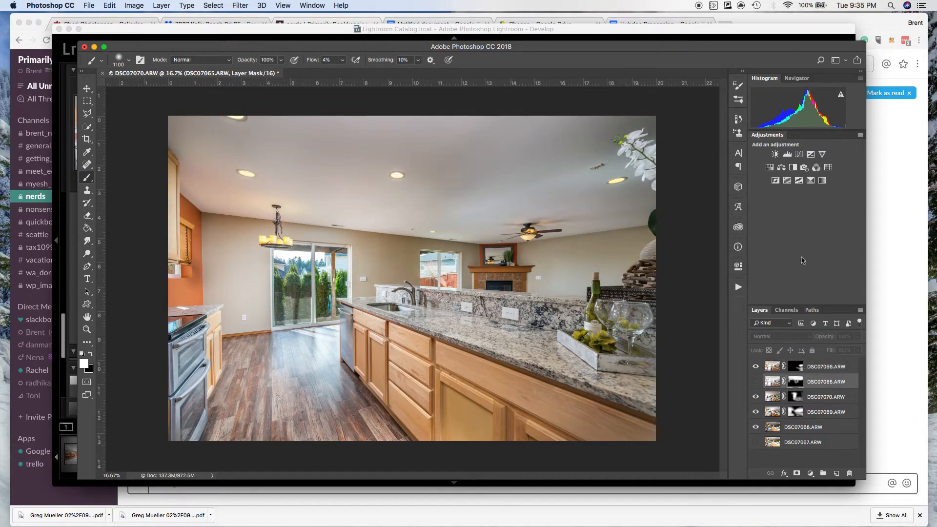
left_click(756, 397)
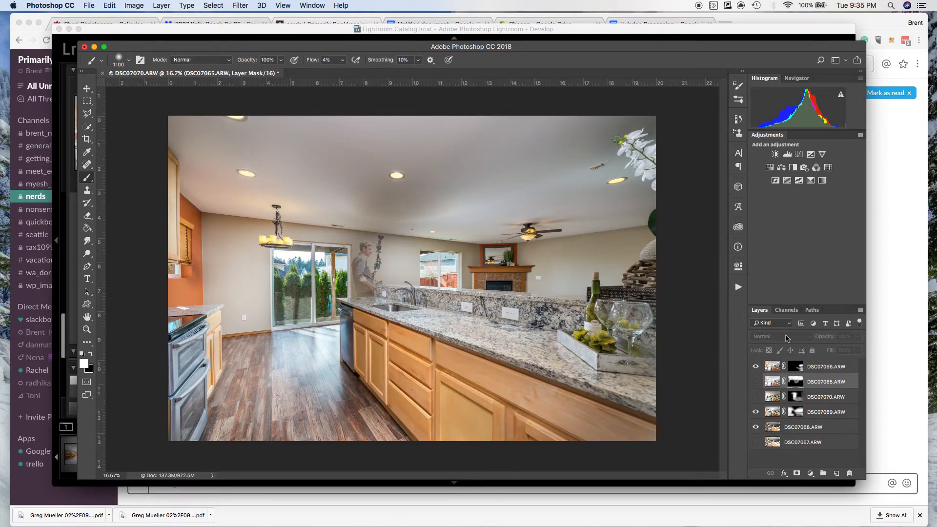
left_click(756, 397)
left_click(756, 382)
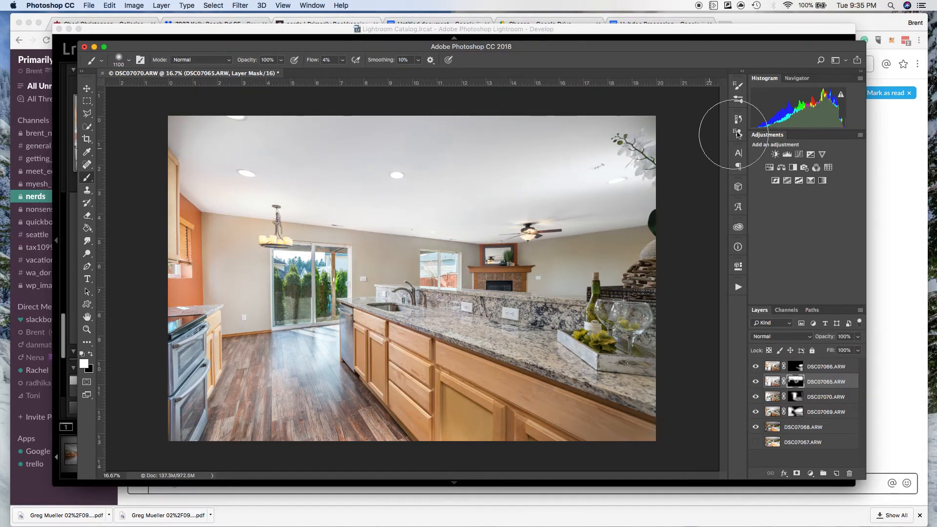
Paint black on DSC07065.ARW's mask with an 800 px brush around the recessed light and orchid in the ceiling corner.
key("bracketleft")
key("bracketleft")
key("bracketleft")
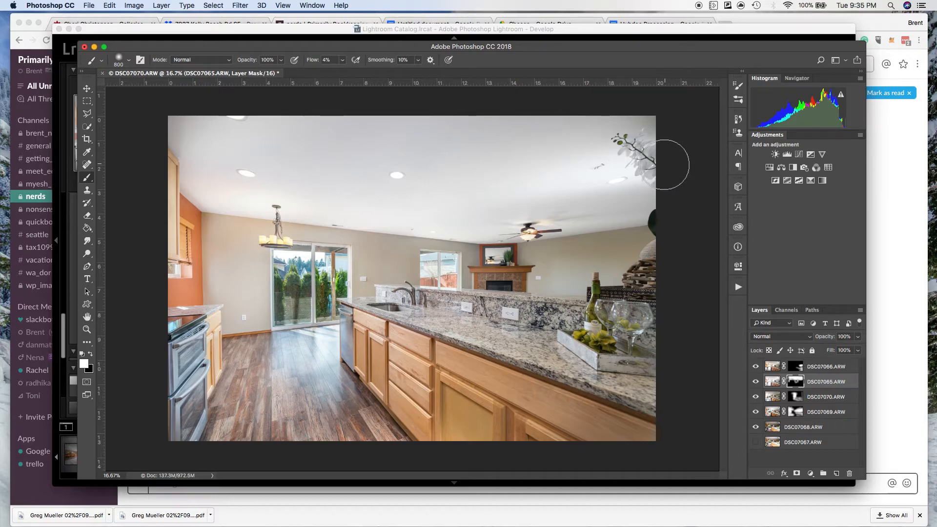
key("x")
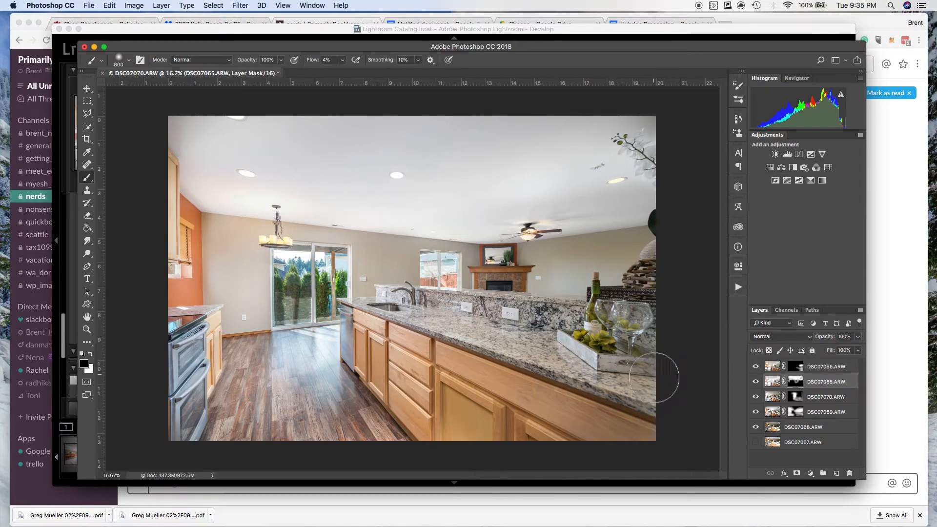
Toggle DSC07065.ARW off and on to check the ceiling corner, and switch the foreground colour back to white.
left_click(756, 383)
left_click(756, 383)
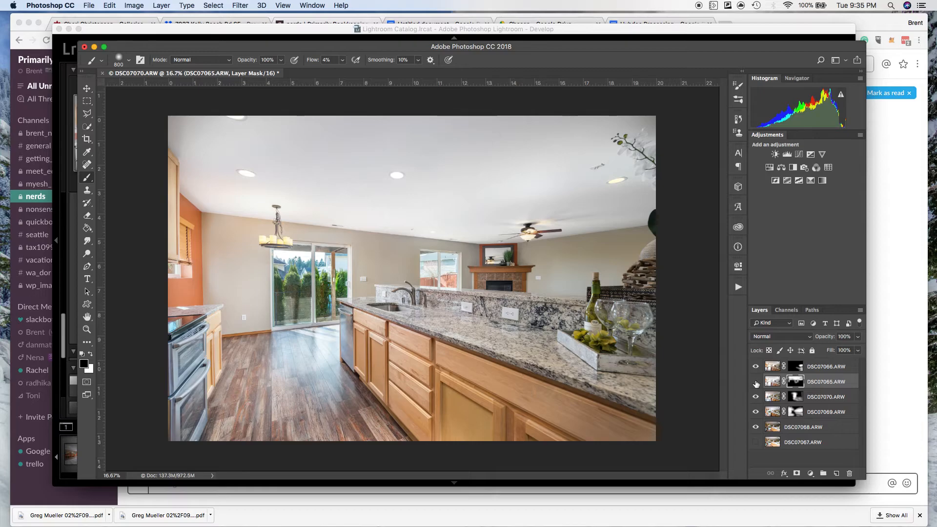
left_click(756, 383)
left_click(757, 383)
key("x")
Hide DSC07066.ARW, DSC07065.ARW and DSC07070.ARW, and toggle DSC07069.ARW to compare it with the DSC07068.ARW base exposure.
left_click(756, 366)
left_click(756, 382)
left_click(756, 397)
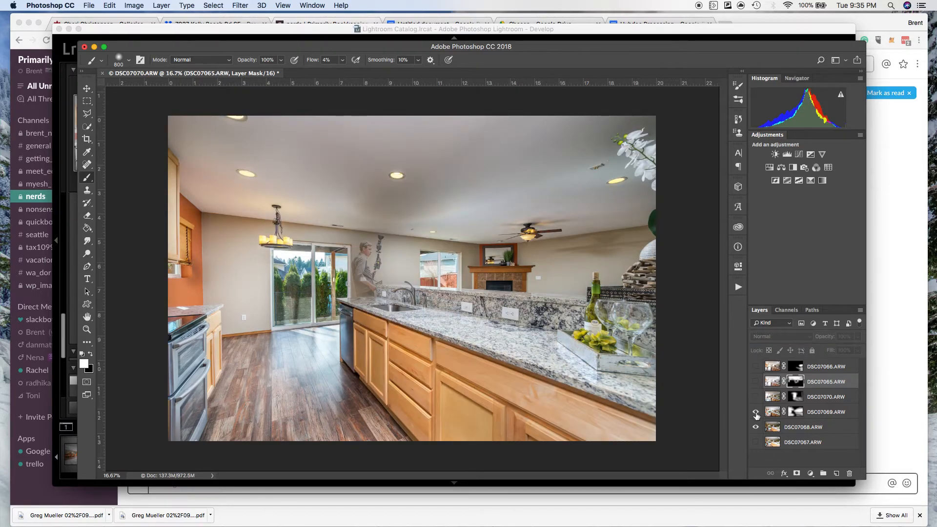
left_click(757, 413)
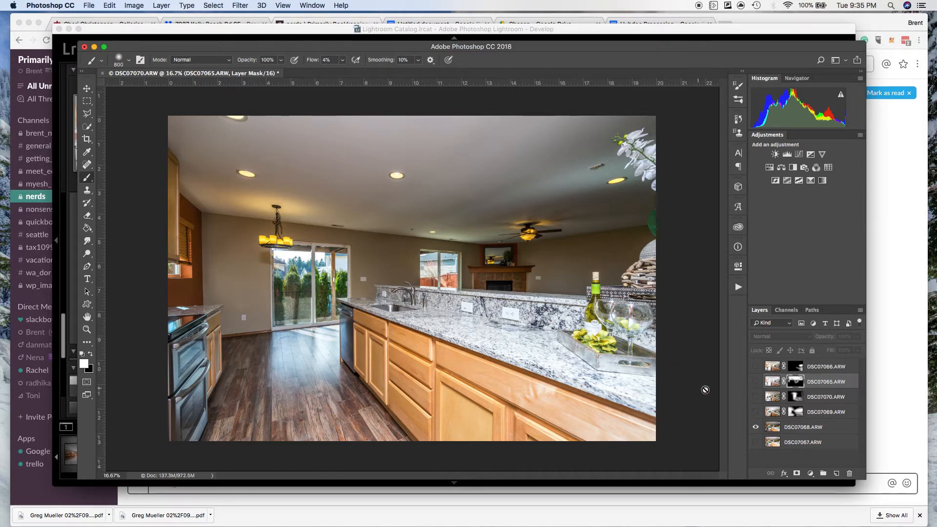
left_click(759, 414)
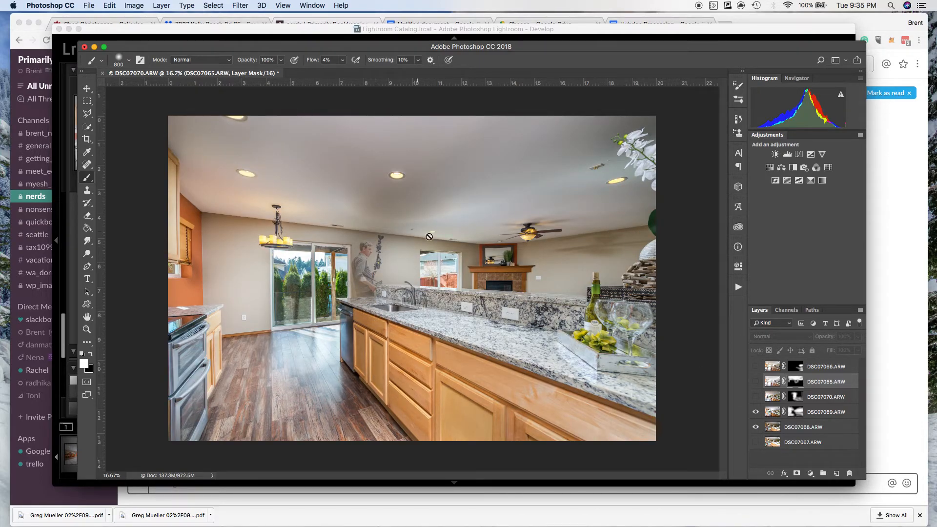
left_click(755, 413)
left_click(755, 413)
Show DSC07070.ARW again and toggle it to review how it removes the ghosted man by the sink.
left_click(757, 398)
left_click(757, 398)
left_click(756, 398)
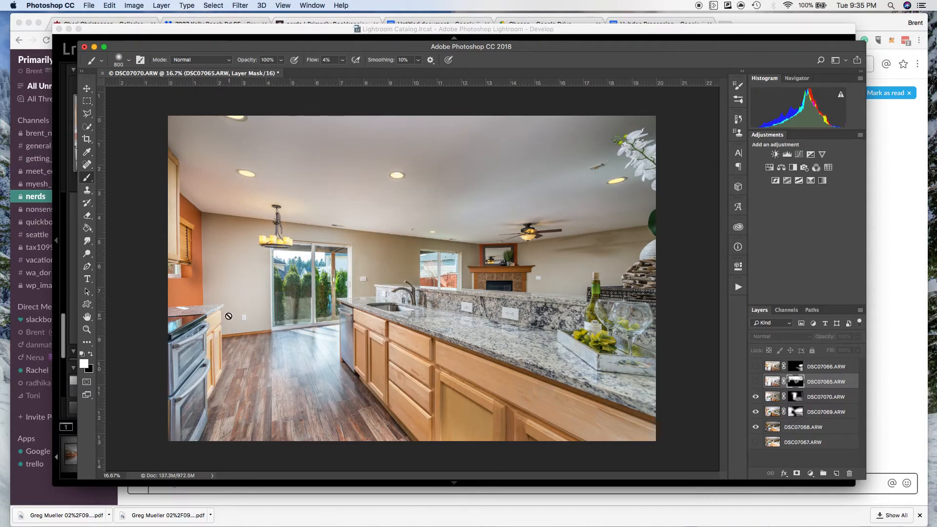
left_click(756, 398)
left_click(756, 398)
Show DSC07065.ARW again and toggle it repeatedly to review its effect on the ceiling and walls.
left_click(756, 383)
left_click(756, 382)
left_click(756, 382)
left_click(756, 382)
left_click(756, 382)
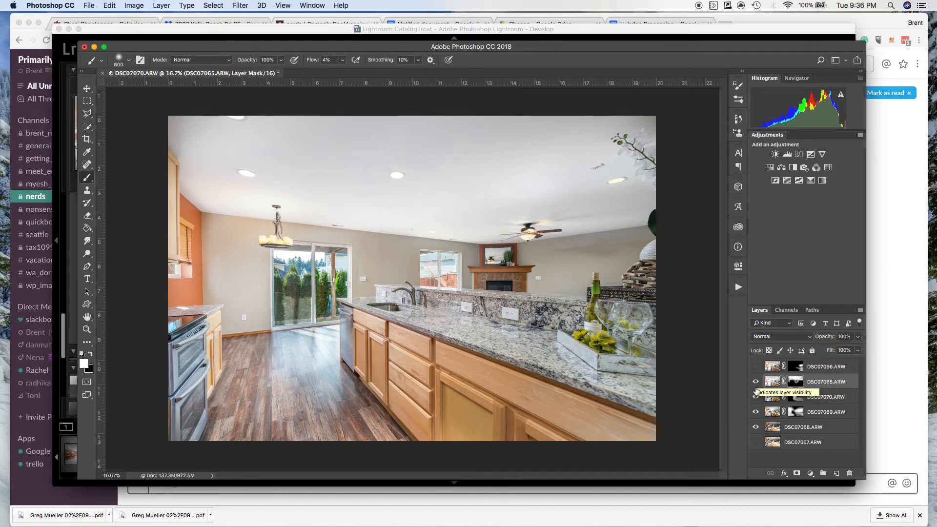
left_click(756, 382)
left_click(757, 383)
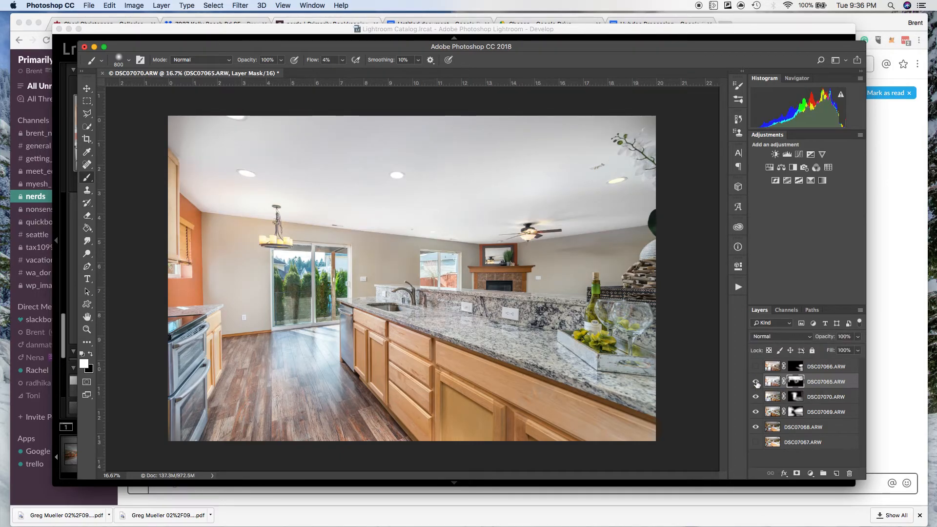
left_click(756, 383)
left_click(757, 382)
left_click(756, 382)
left_click(757, 382)
left_click(756, 382)
left_click(756, 382)
Show DSC07066.ARW again and toggle it to review its effect on the counter and fireplace wall.
left_click(756, 367)
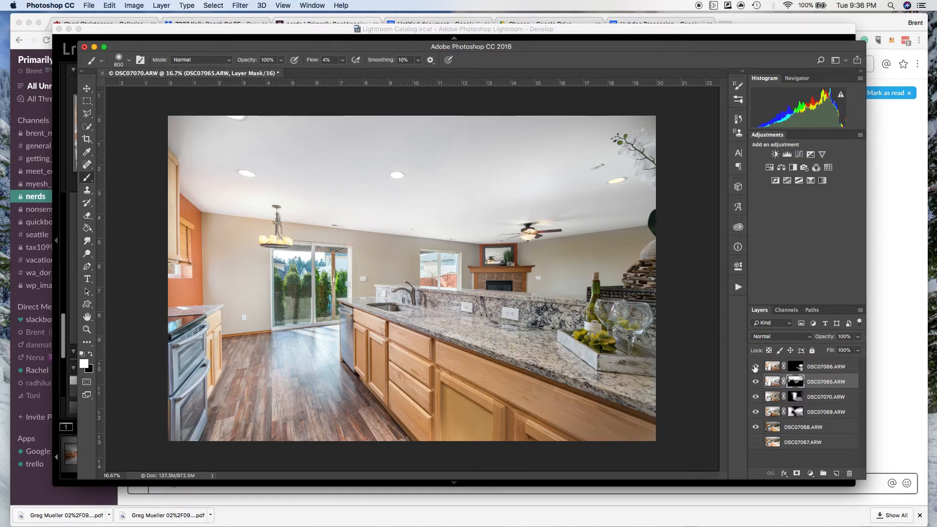
left_click(756, 368)
left_click(756, 367)
left_click(756, 367)
left_click(755, 367)
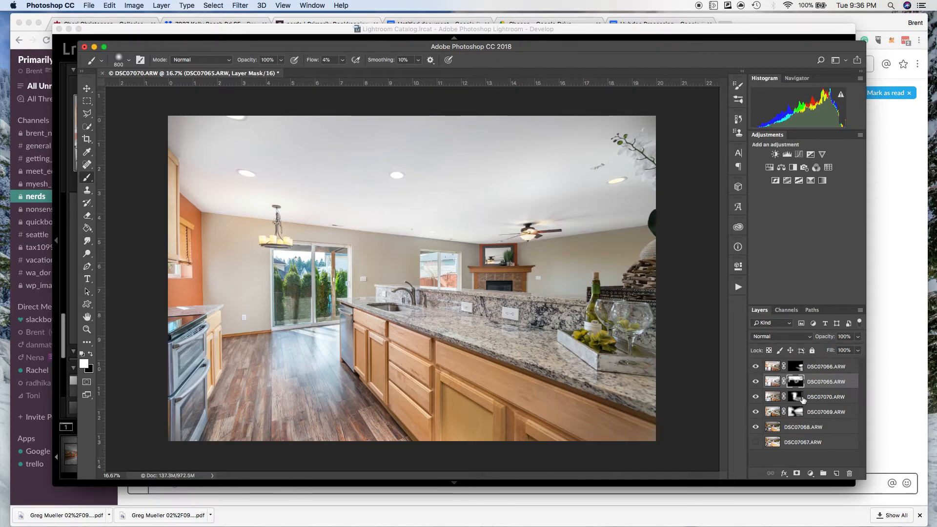
Flatten all visible layers into a single background, discarding the hidden DSC07067.ARW layer.
right_click(814, 447)
left_click(817, 445)
right_click(820, 444)
left_click(767, 408)
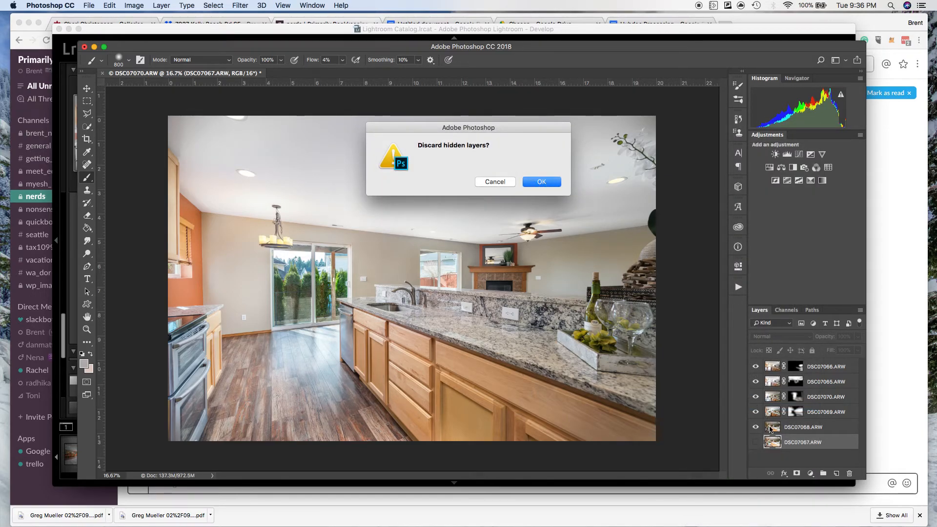
left_click(547, 182)
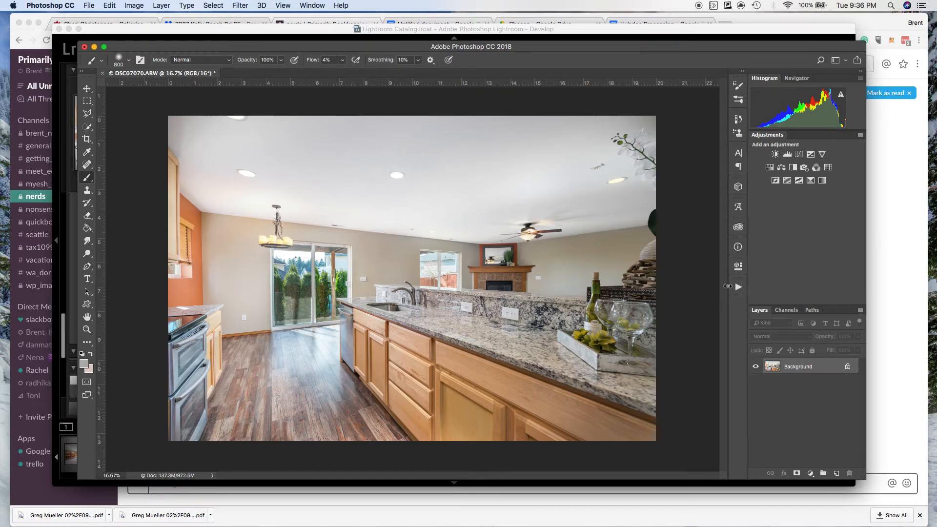
Run Action 2 on the flattened image to add its Levels and Brightness/Contrast adjustment layers.
left_click(738, 288)
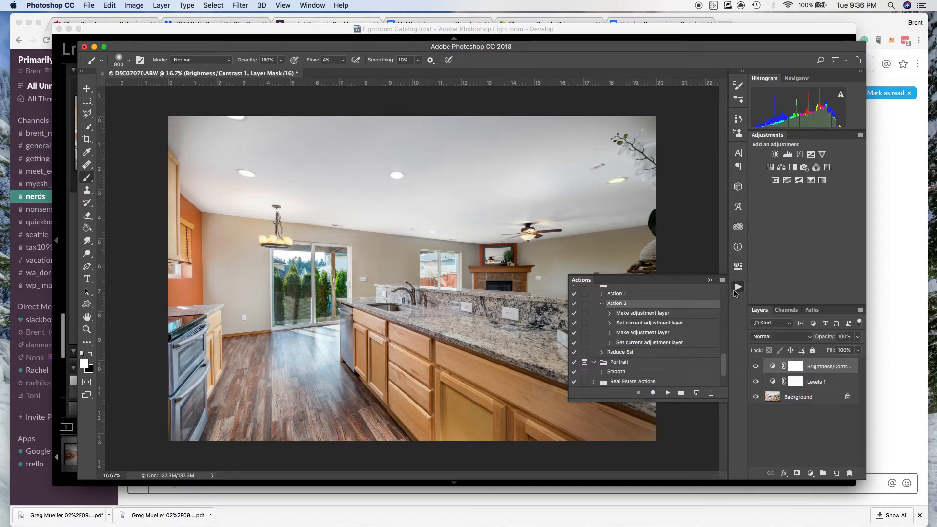
left_click(738, 287)
Open the adjustment properties, select the Levels 1 layer, and adjust its black input level slightly.
left_click(738, 266)
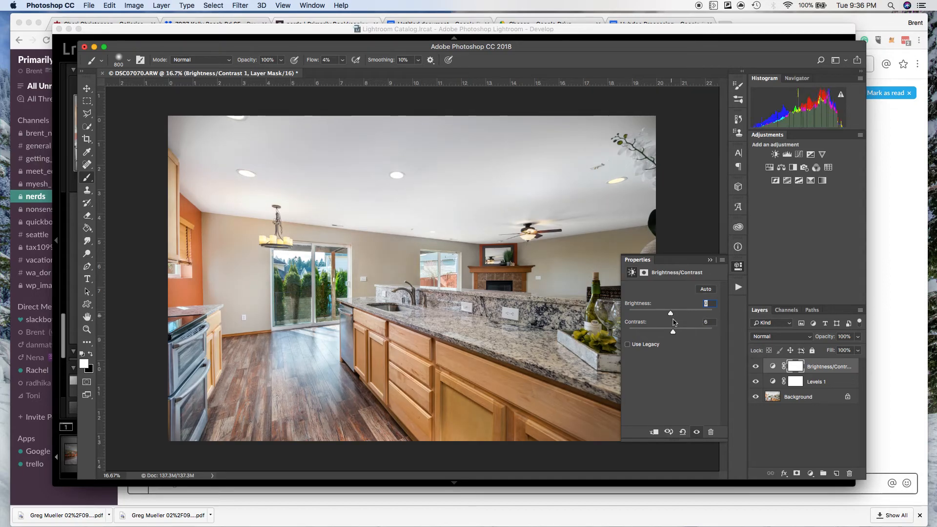
left_click(839, 384)
left_click_drag(641, 359, 643, 361)
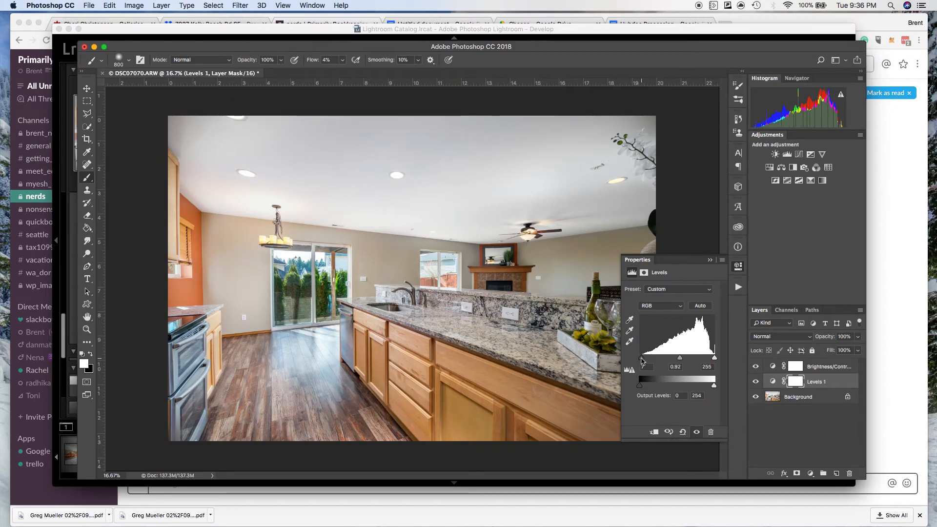
Set the Levels 1 midtone input to 1.00, then flatten the adjustment layers into the background.
left_click_drag(679, 358, 677, 360)
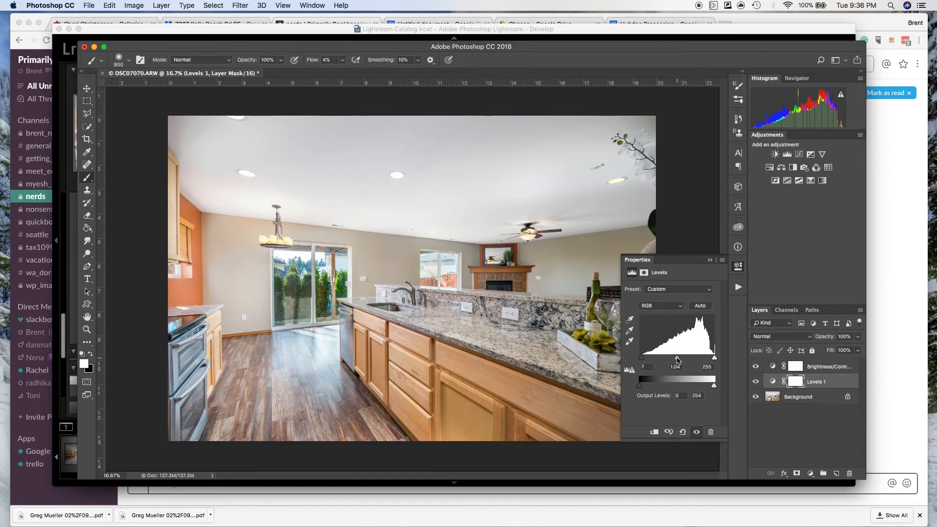
left_click(740, 268)
right_click(822, 398)
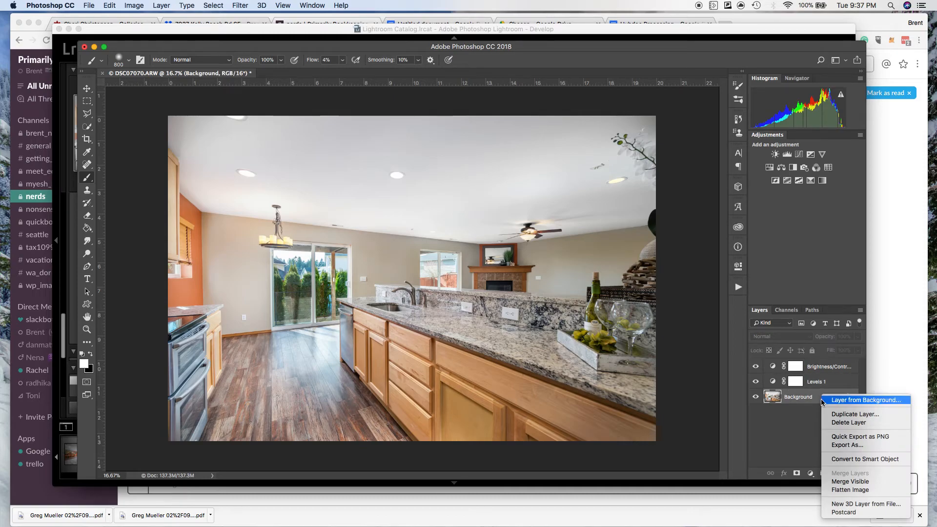
left_click(844, 490)
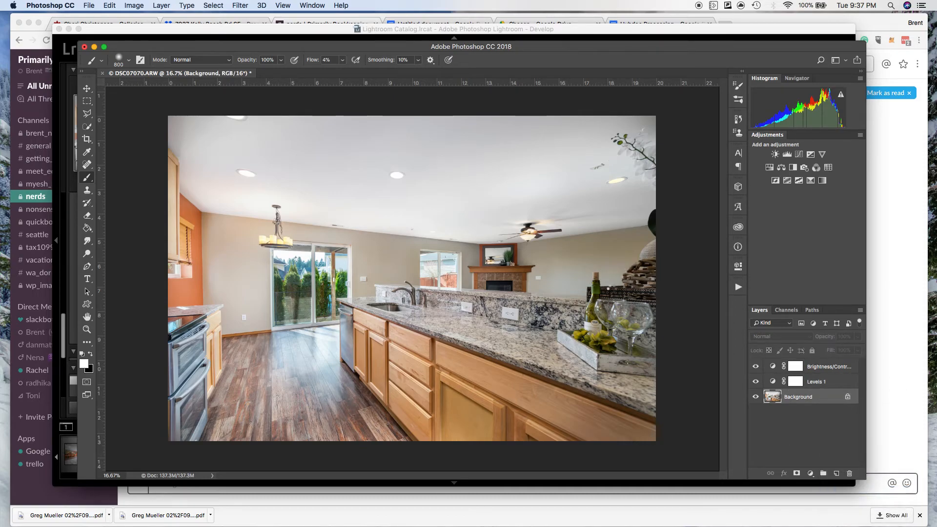
Save the flattened kitchen image, close its document, and switch to Lightroom.
key("super+s")
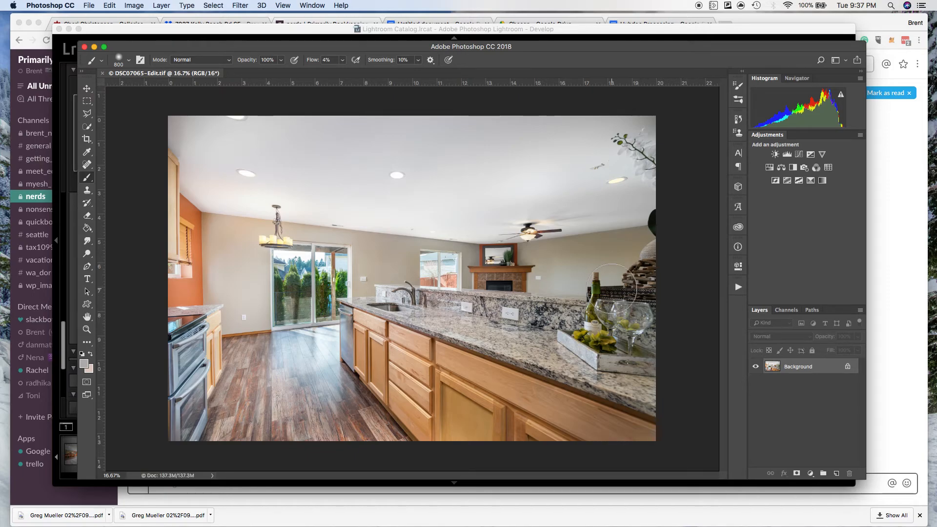
key("super+w")
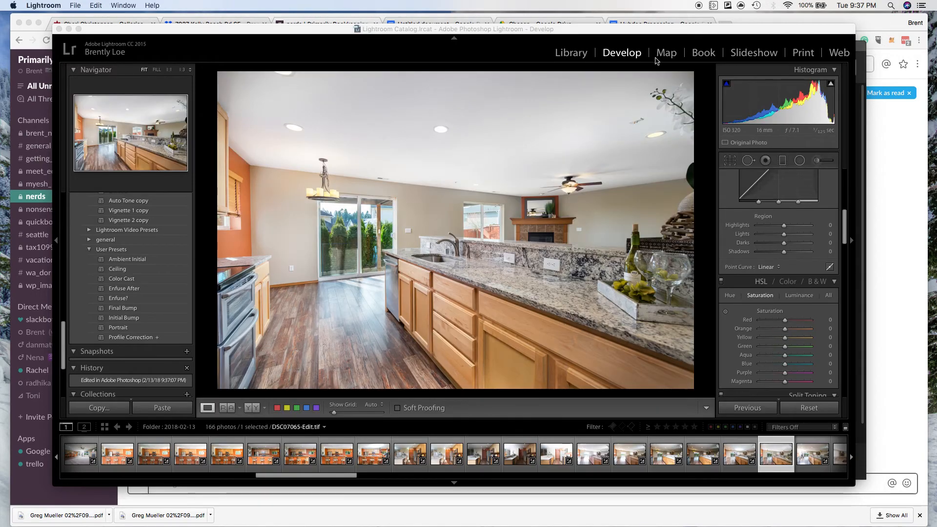
left_click(681, 45)
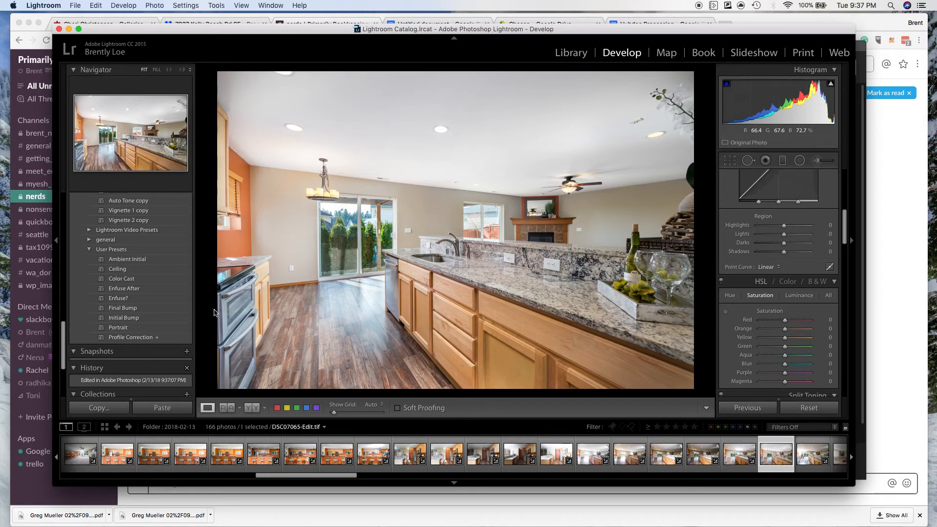
Apply the Final Bump preset to DSC07065-Edit.tif and set Clarity to +9.
left_click(172, 312)
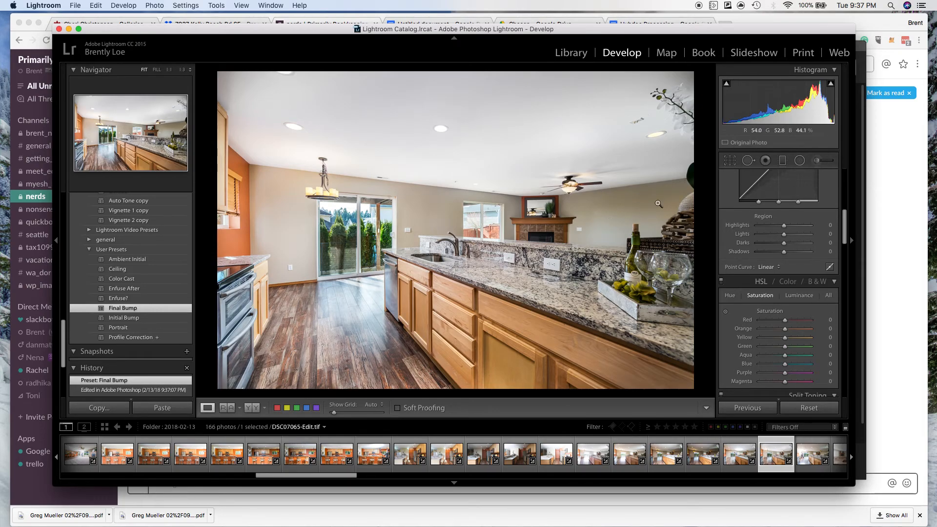
scroll(786, 298, "up", 5)
left_click_drag(785, 328, 784, 330)
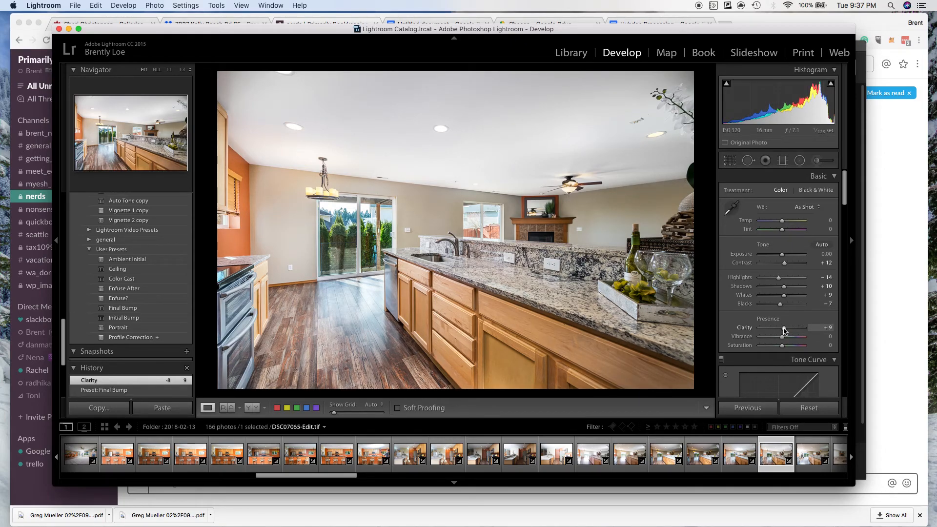
Paint a Highlights -43 adjustment brush over the wood floor by the sliding door and over the oven fronts.
left_click(818, 159)
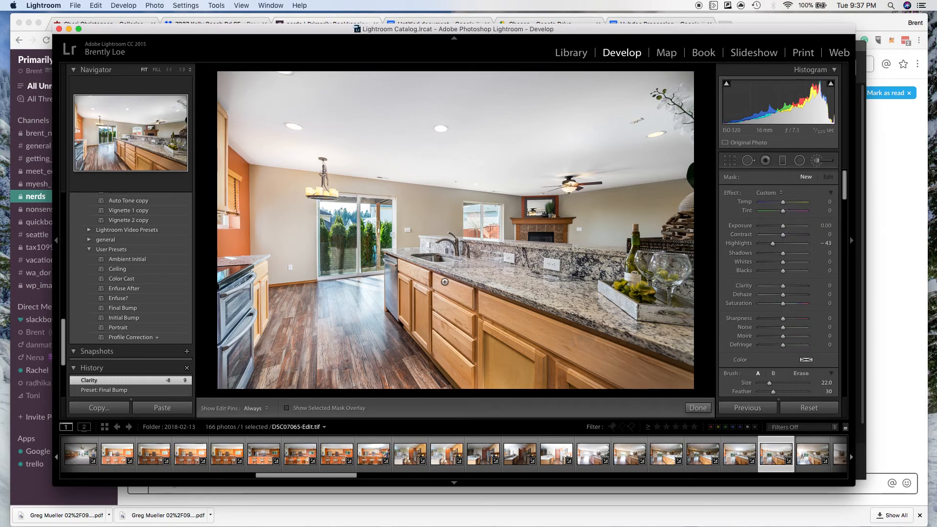
mouse_move(331, 301)
left_mouse_down()
mouse_move(355, 318)
mouse_move(350, 293)
mouse_move(360, 323)
mouse_move(374, 298)
mouse_move(364, 331)
left_mouse_up()
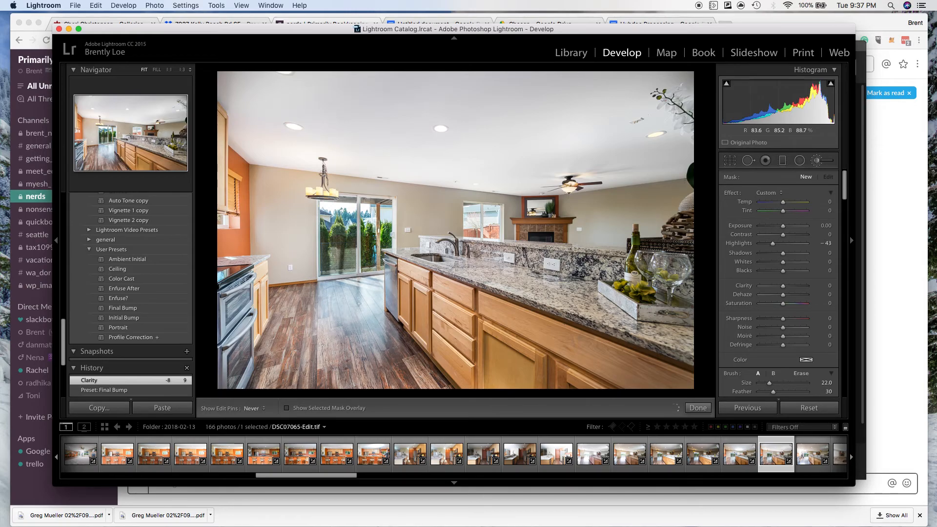
mouse_move(229, 356)
left_mouse_down()
mouse_move(230, 347)
mouse_move(231, 367)
mouse_move(229, 309)
left_mouse_up()
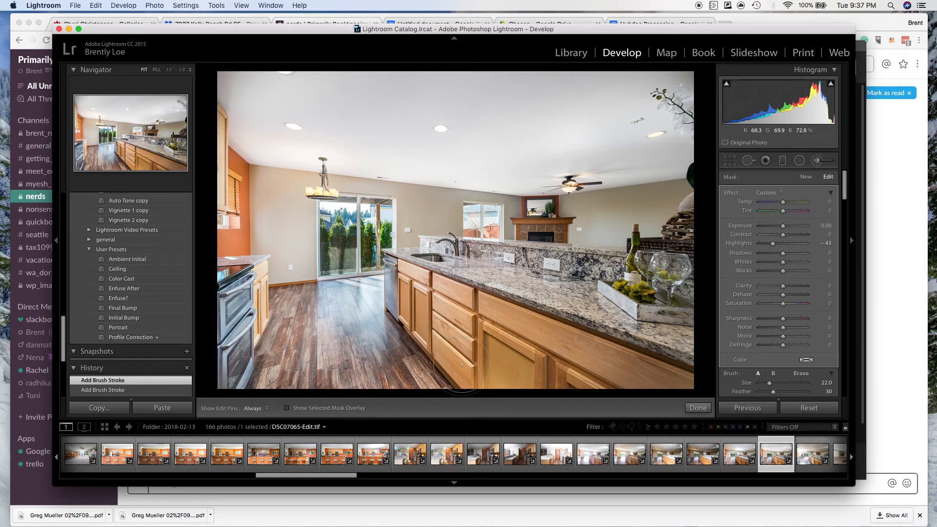
left_click(702, 409)
Update the Upright settings, try Auto, and apply the Vertical perspective correction.
scroll(805, 293, "down", 10)
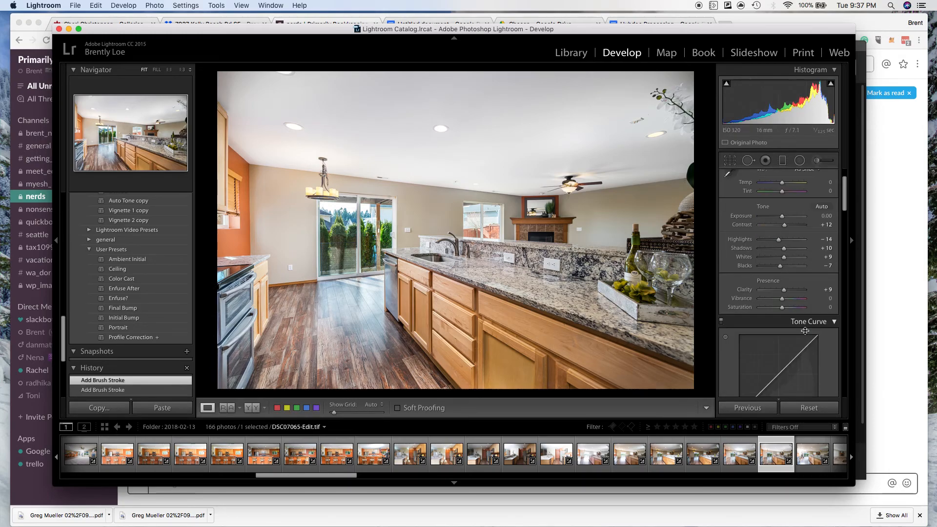
scroll(805, 334, "down", 10)
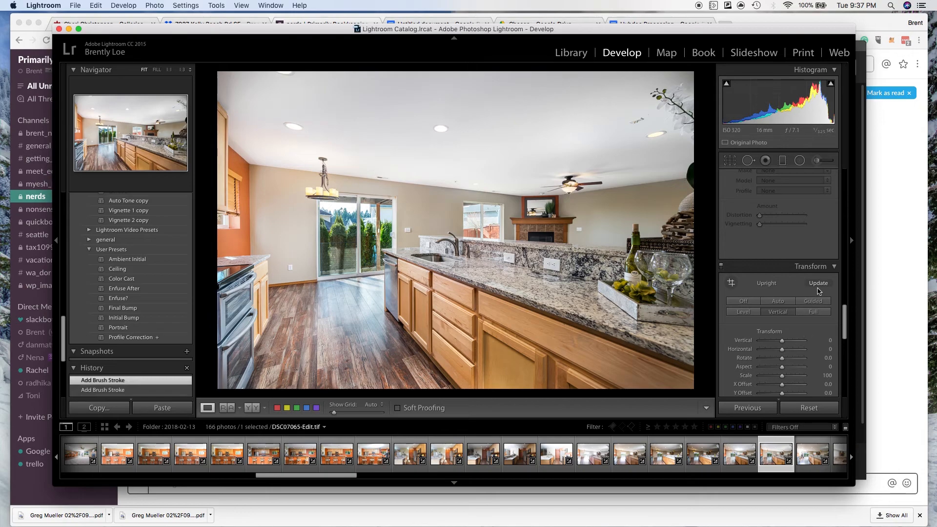
left_click(818, 283)
left_click(780, 302)
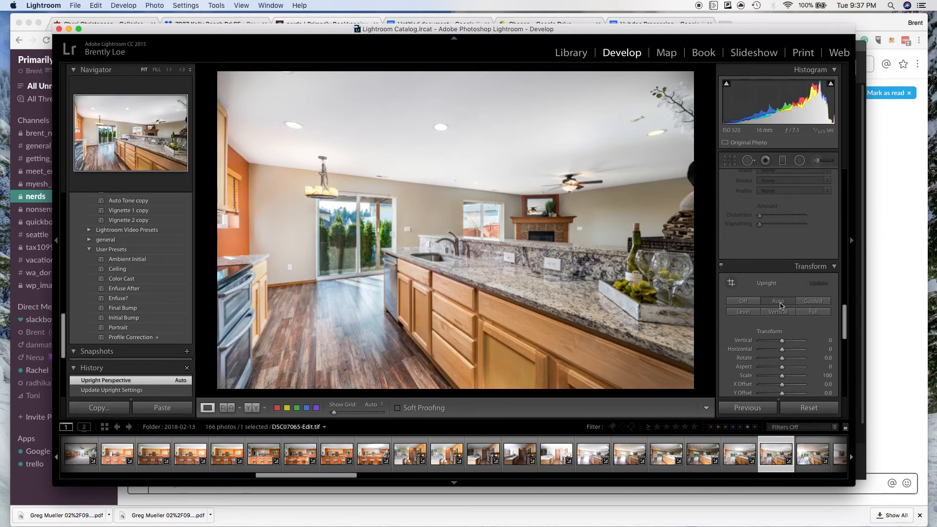
left_click(780, 313)
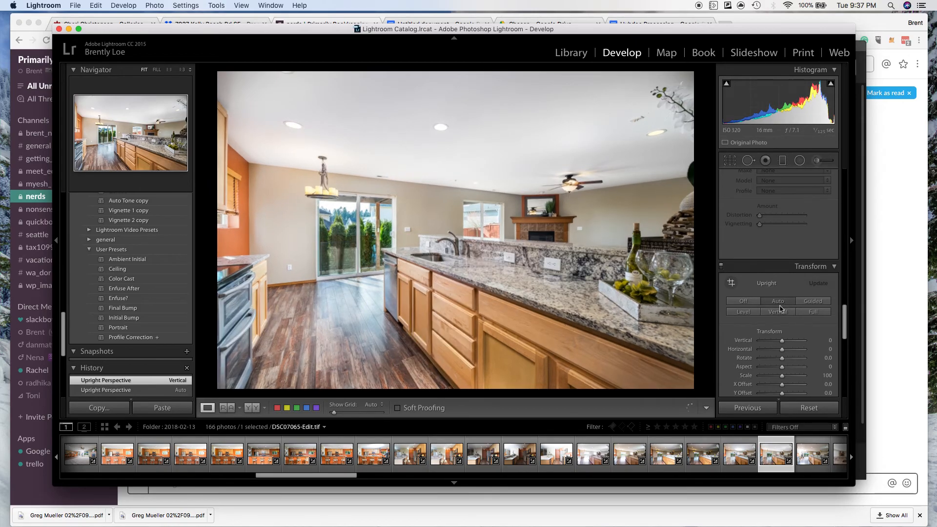
Compare the source exposures DSC07068.ARW, DSC07065.ARW and DSC07066.ARW with the finished DSC07065-Edit.tif.
scroll(779, 313, "up", 10)
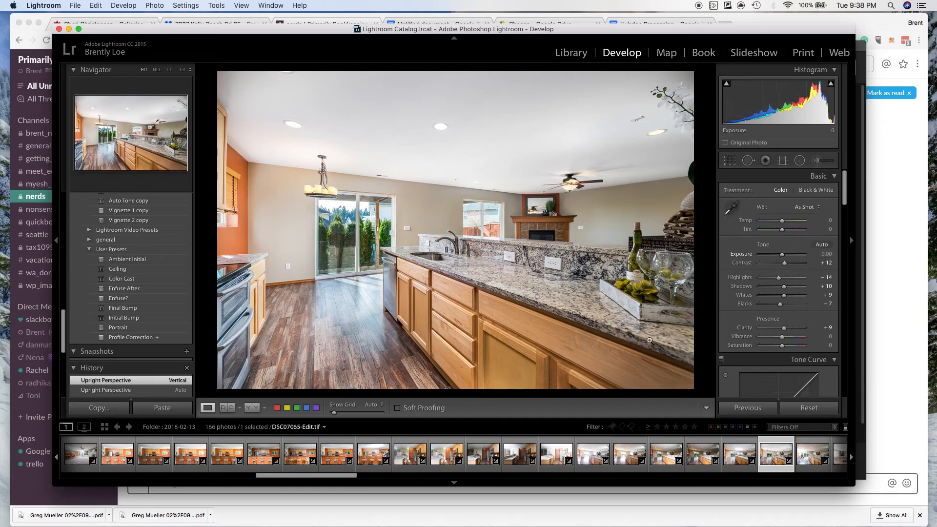
left_click(696, 464)
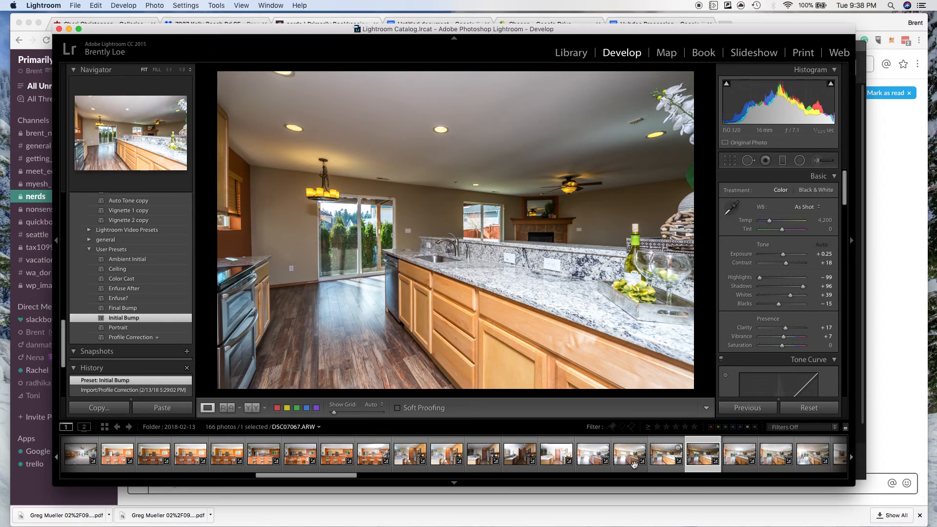
left_click(585, 467)
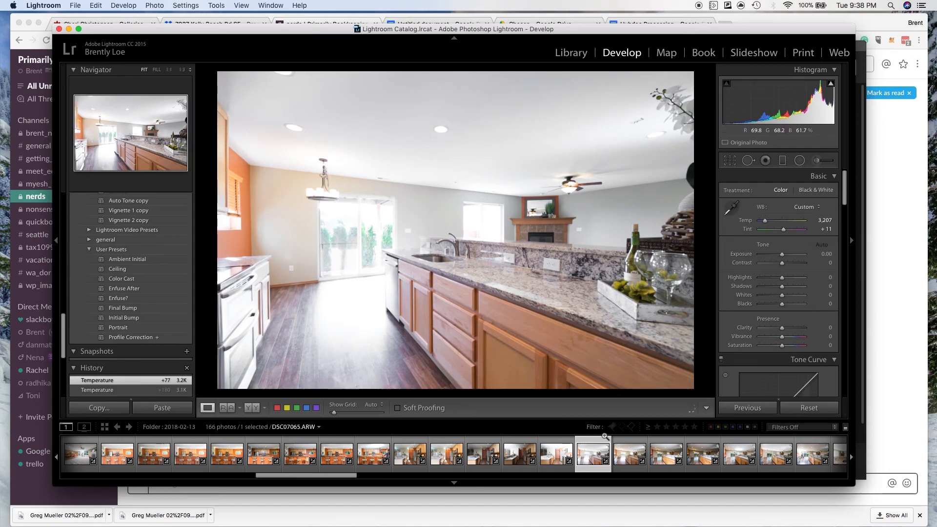
left_click(627, 465)
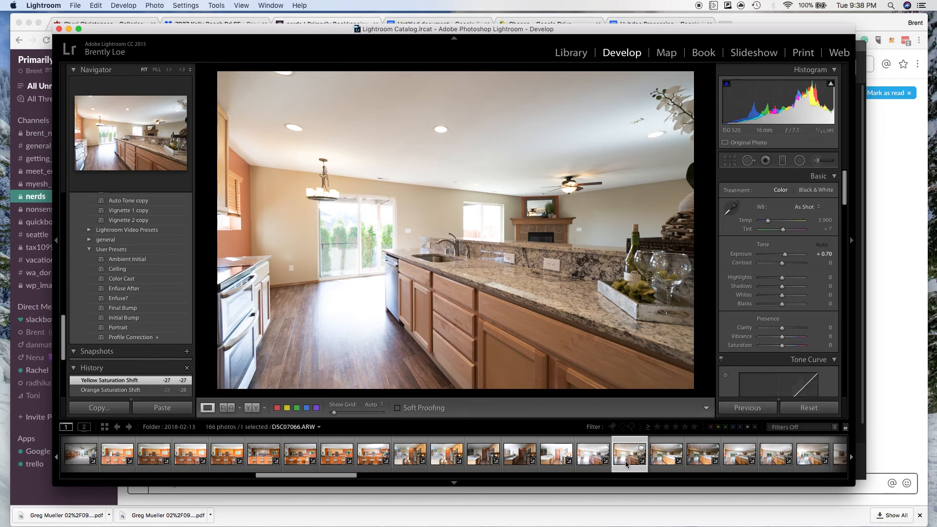
key("Left")
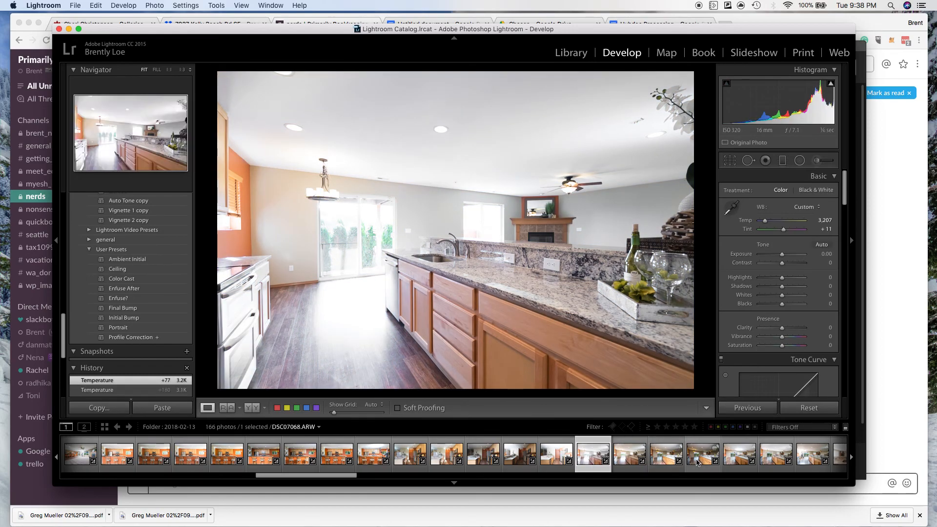
left_click(697, 463)
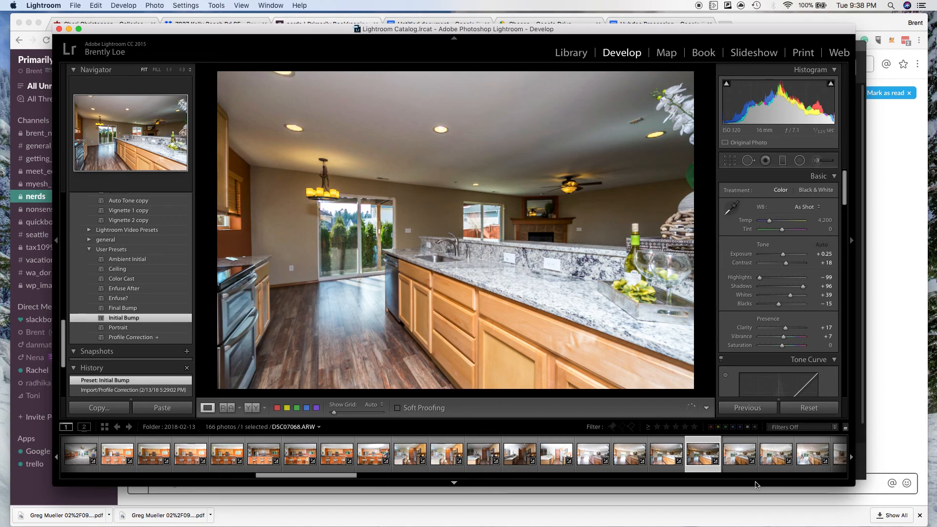
left_click(768, 463)
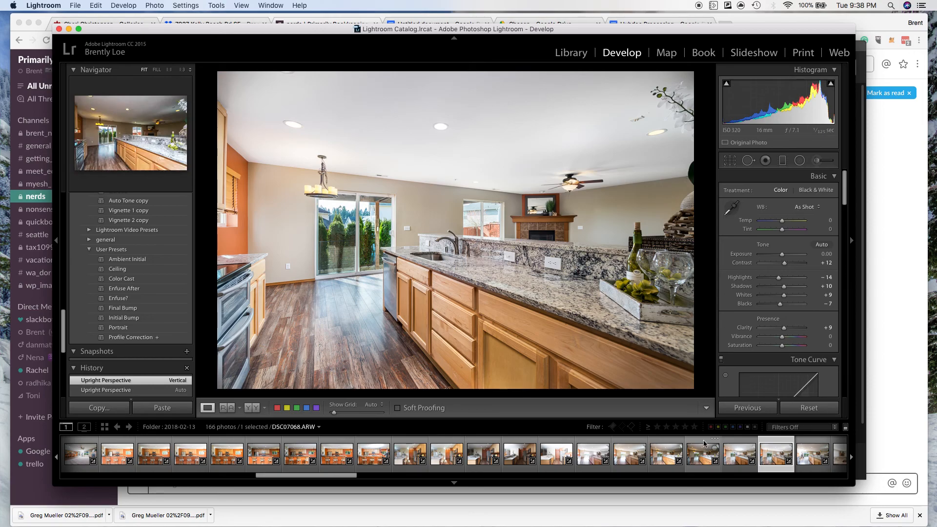
Set the Dehaze amount of DSC07065-Edit.tif to +8.
left_click_drag(845, 183, 837, 384)
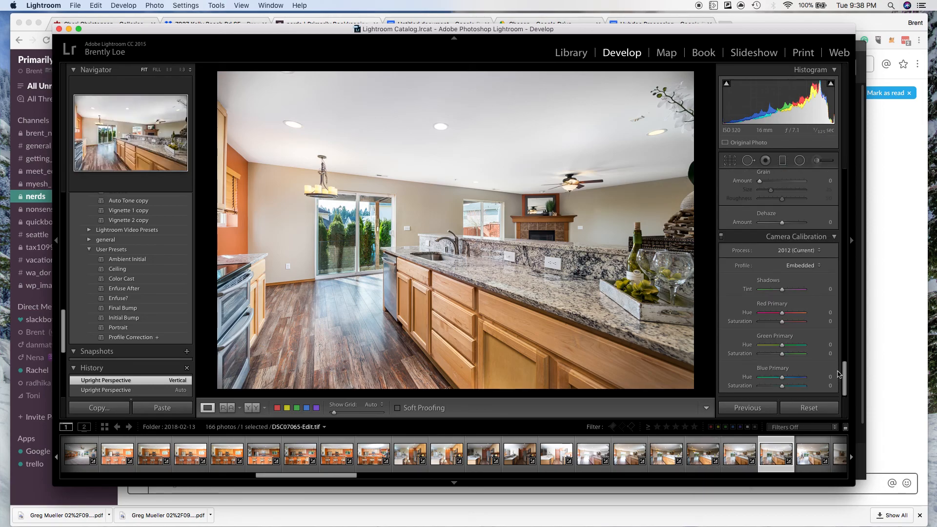
scroll(838, 375, "up", 3)
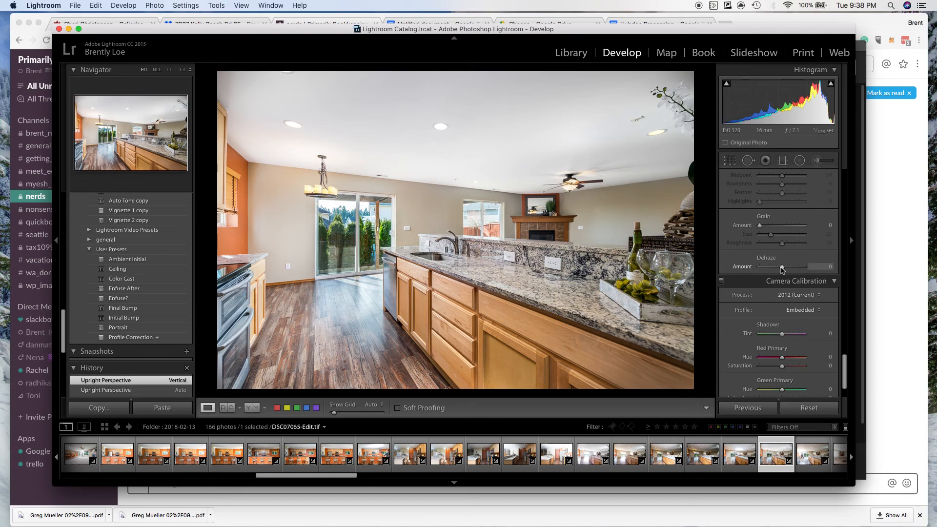
left_click_drag(782, 268, 784, 272)
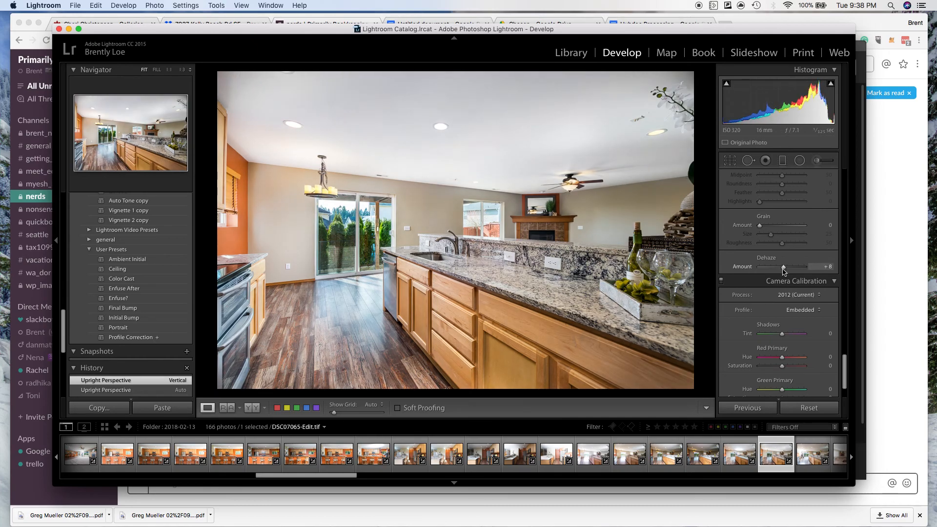
scroll(788, 303, "up", 10)
scroll(788, 303, "up", 10)
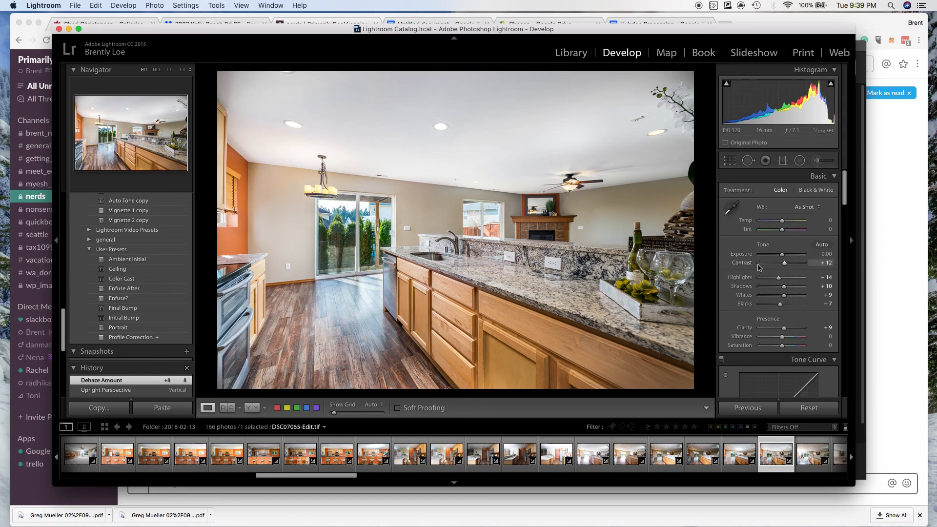
Export DSC07065-Edit.tif with the previous export settings and bring the following photos into view in the filmstrip.
left_click(75, 5)
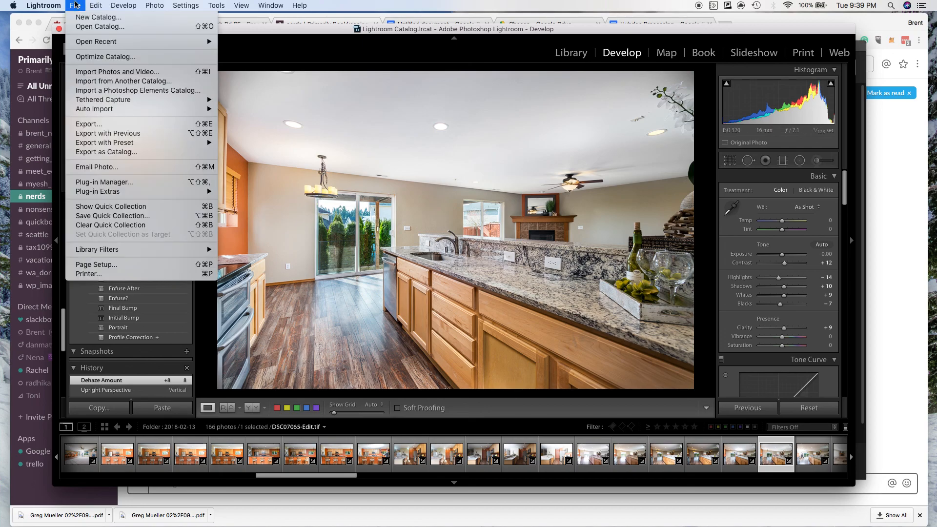
left_click(103, 134)
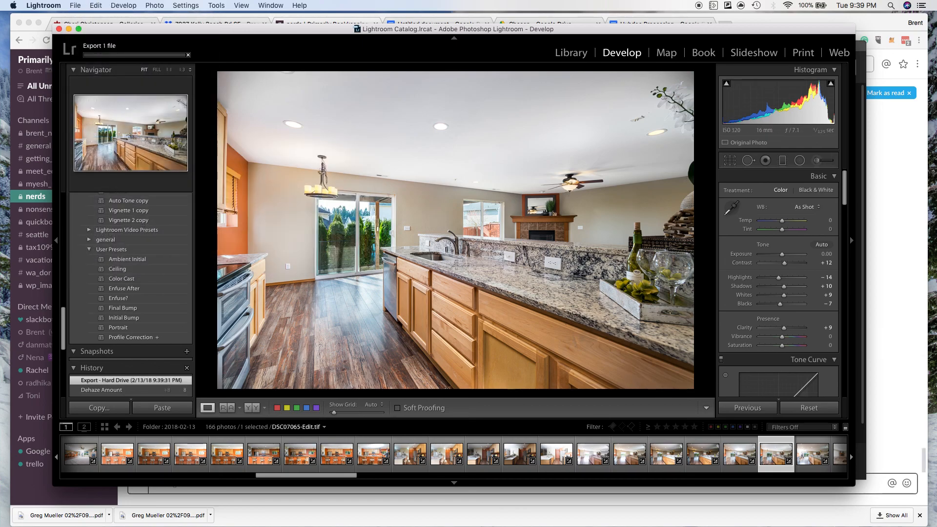
left_click_drag(356, 480, 392, 479)
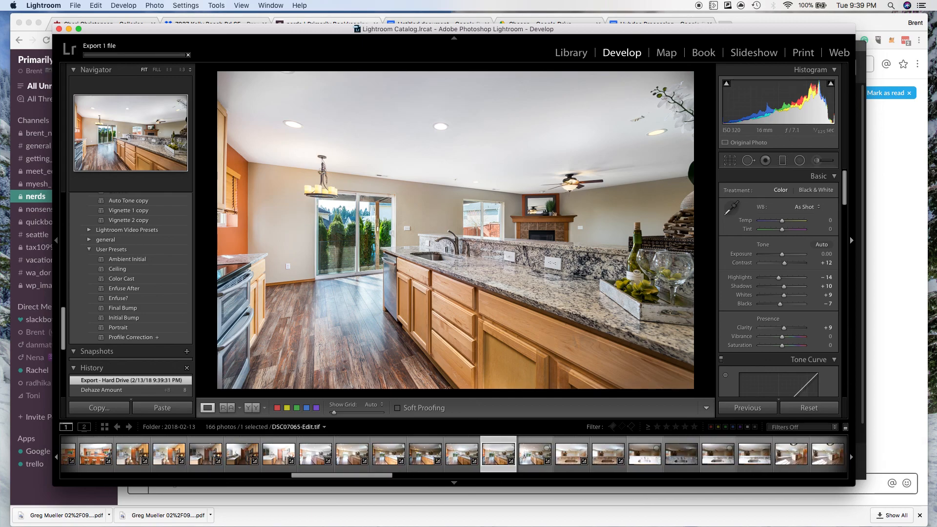